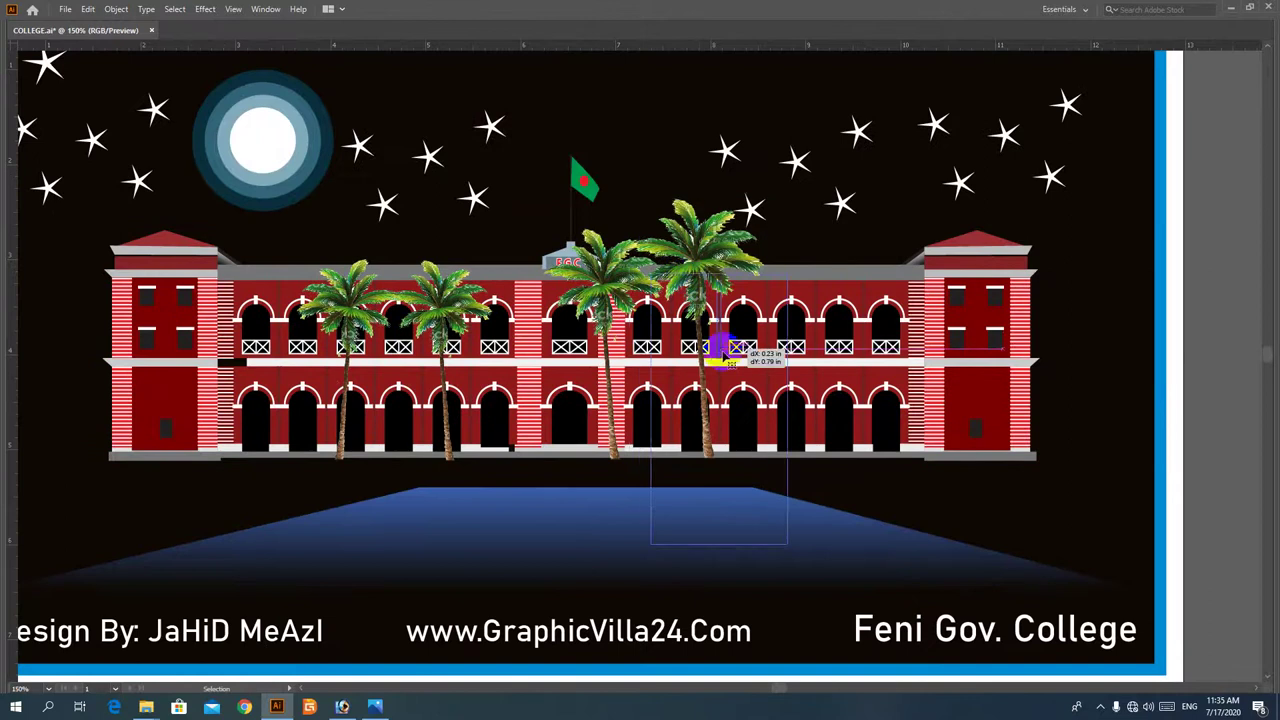
Examine the night illustration of the college building, including its palm trees, foreground shape and arched facade
left_click_drag(785, 388, 778, 280)
scroll(748, 397, "down", 1)
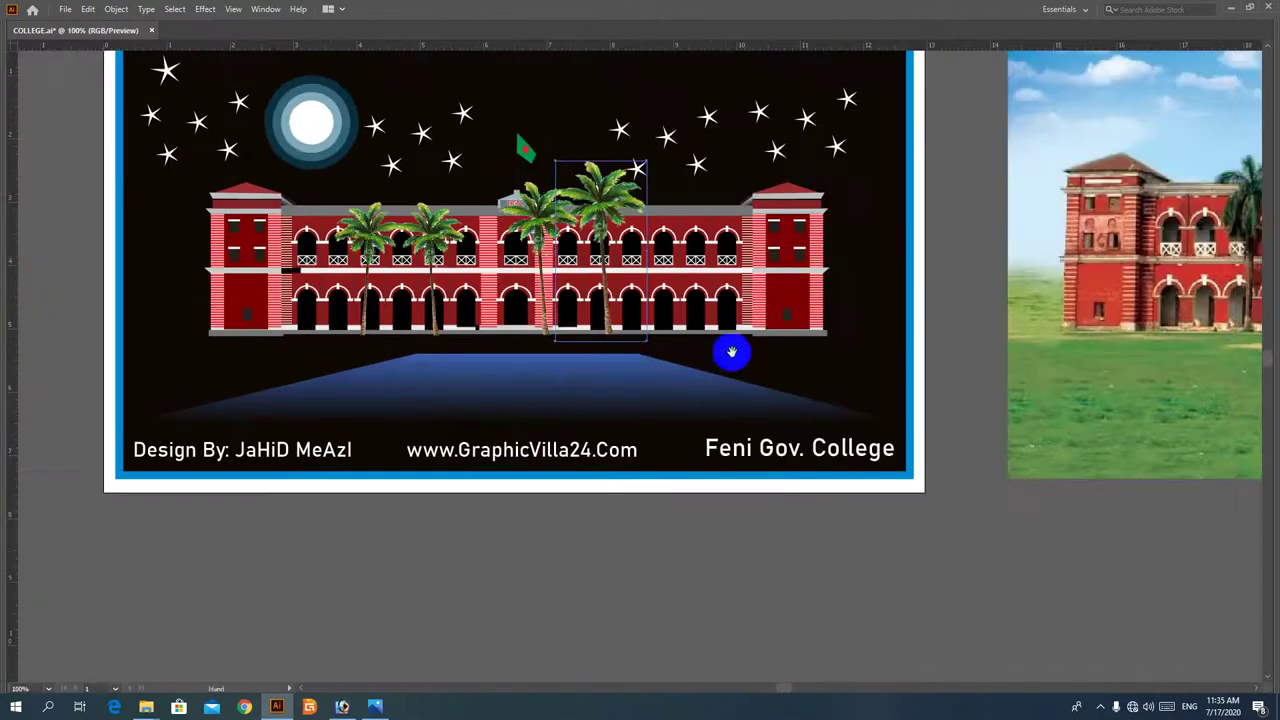
left_click_drag(731, 354, 759, 392)
left_click_drag(636, 420, 724, 405)
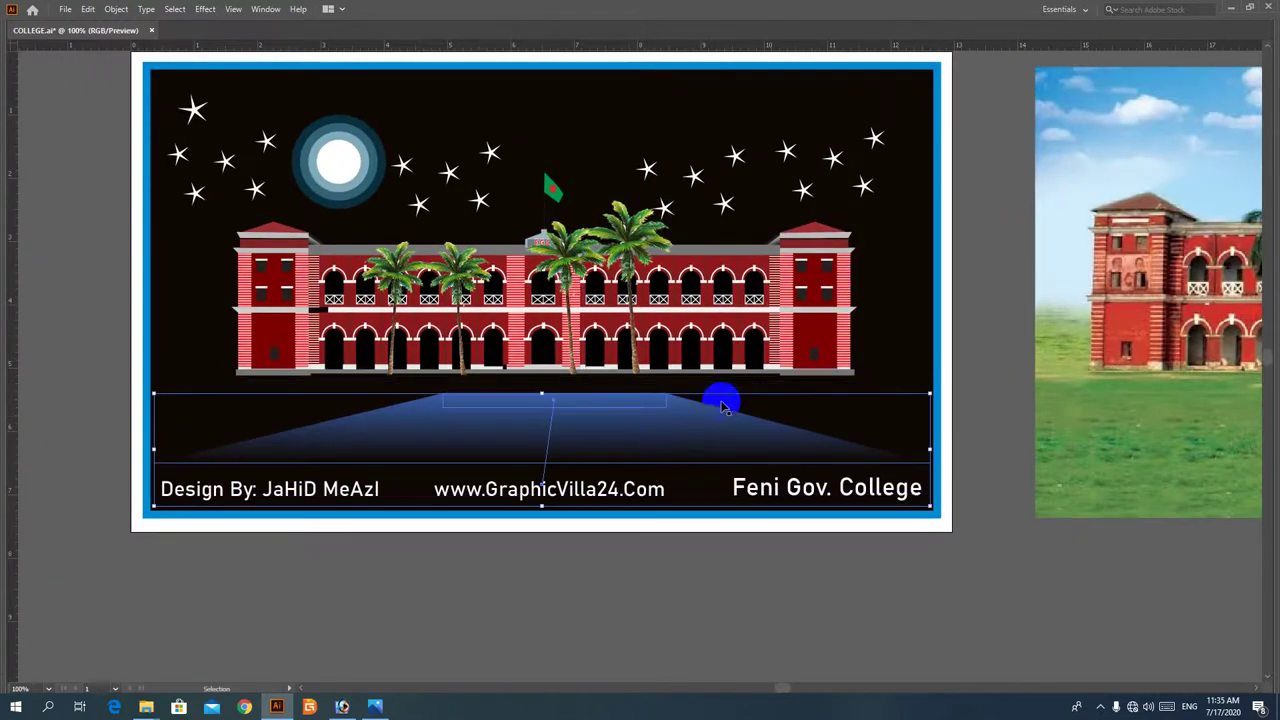
left_click(722, 600)
left_click(680, 440, "ctrl+alt")
left_click_drag(688, 262, 558, 338)
left_click_drag(469, 303, 878, 358)
left_click(500, 371, "ctrl+alt")
left_click_drag(499, 371, 598, 372)
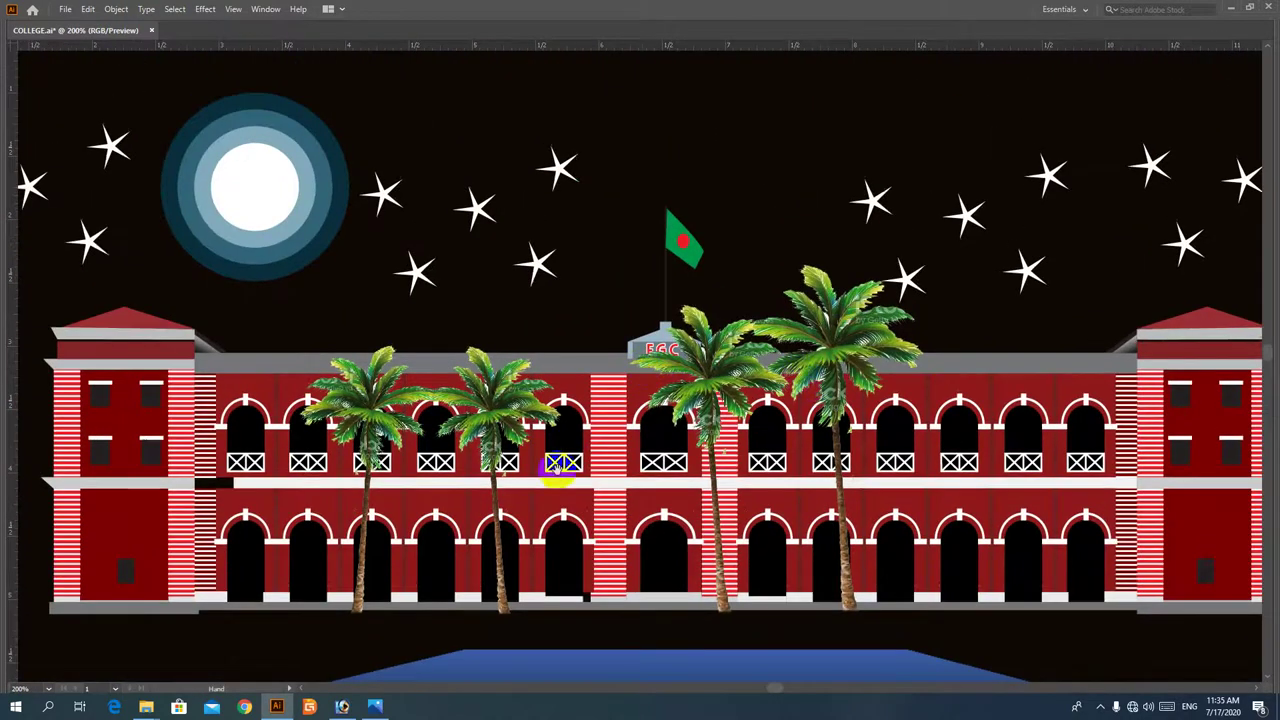
left_click_drag(498, 402, 640, 362)
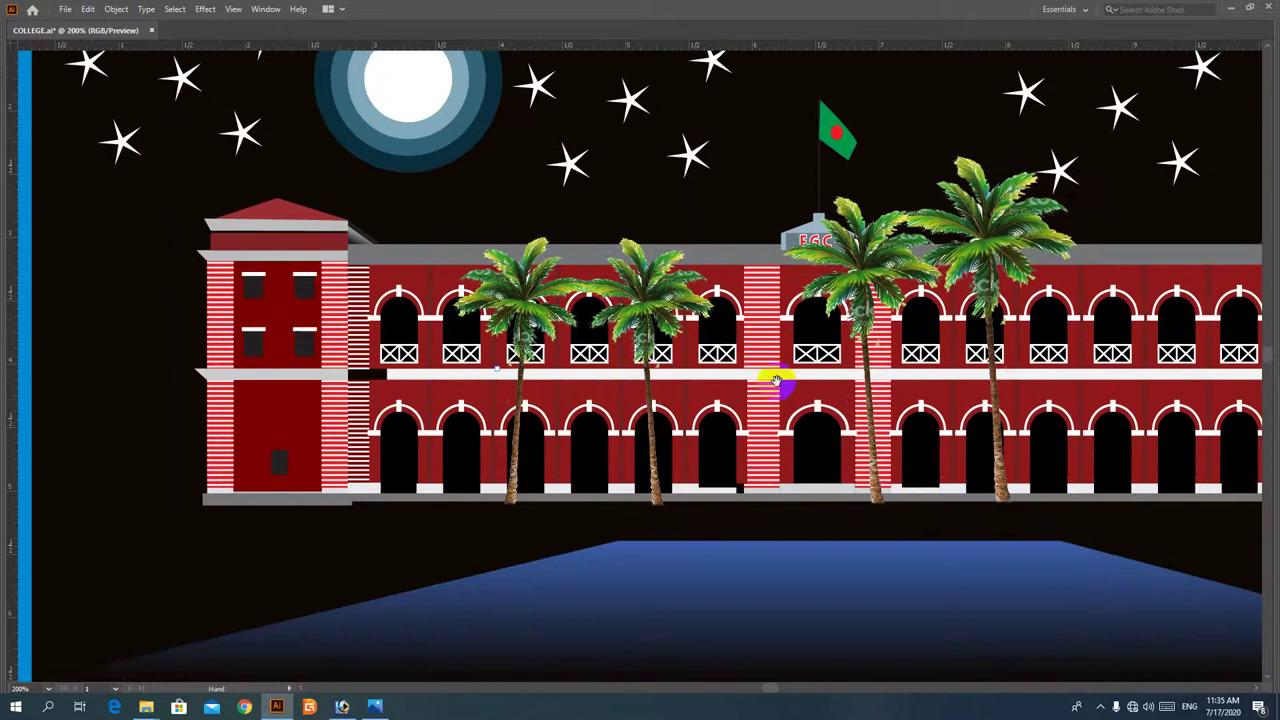
left_click_drag(862, 376, 629, 388)
left_click_drag(857, 401, 611, 403)
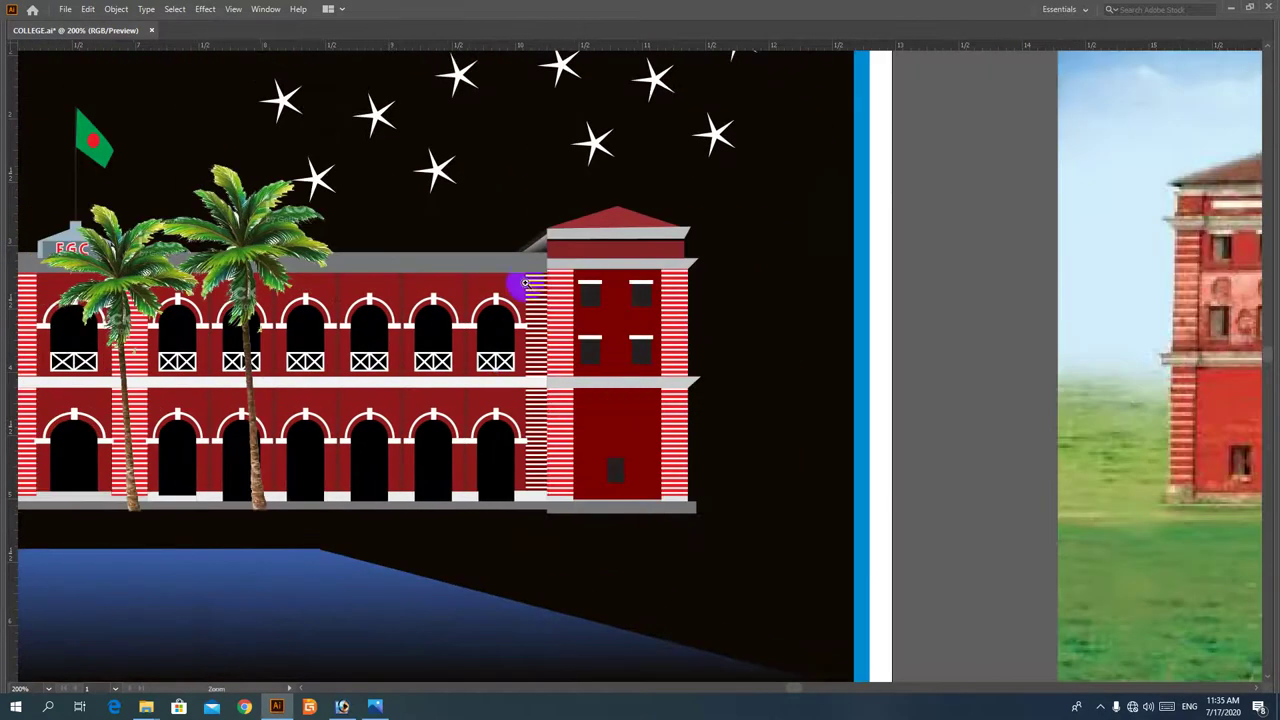
Examine the illustration's right tower up close and compare the overall artwork with the reference photo beside it
left_click_drag(574, 304, 650, 360)
left_click(650, 360, "ctrl+alt")
left_click(650, 360, "ctrl+alt")
left_click(650, 360, "ctrl+alt")
left_click(650, 360, "ctrl+alt")
left_click_drag(854, 403, 671, 360)
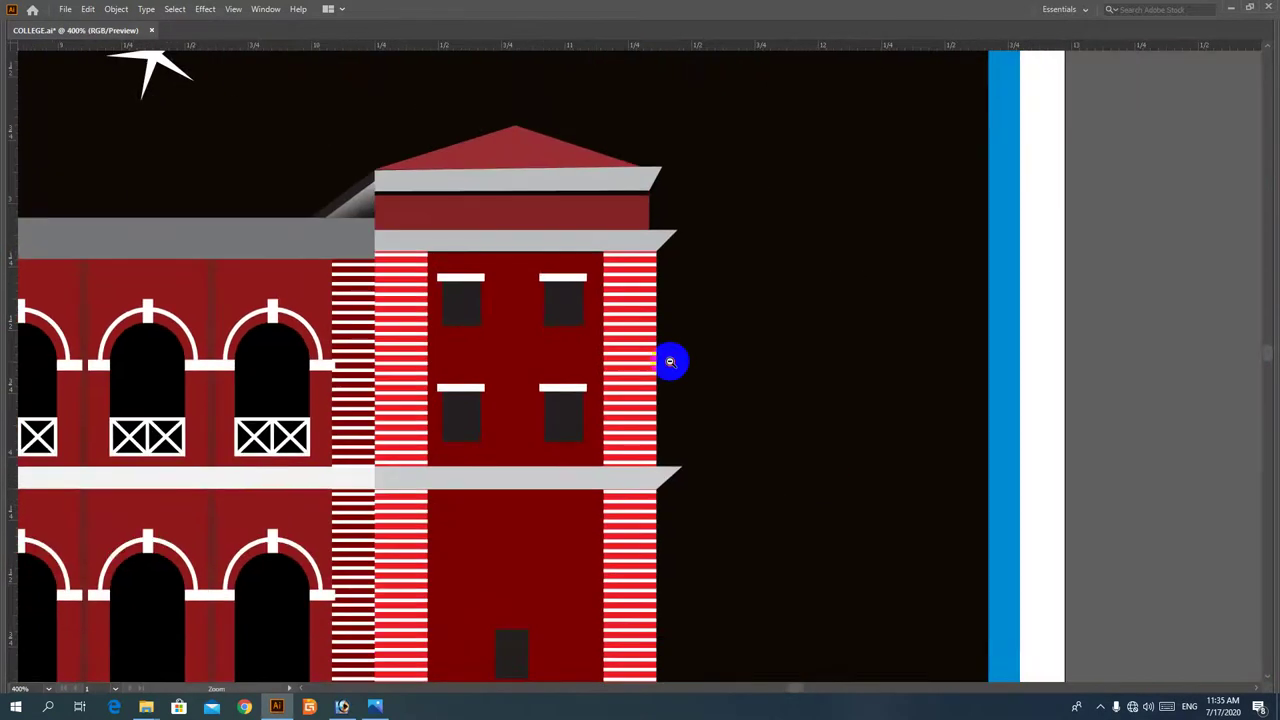
left_click(671, 360, "ctrl+alt")
left_click(671, 360, "ctrl+alt")
left_click_drag(726, 400, 664, 330)
left_click_drag(626, 440, 514, 340)
left_click_drag(797, 297, 819, 375)
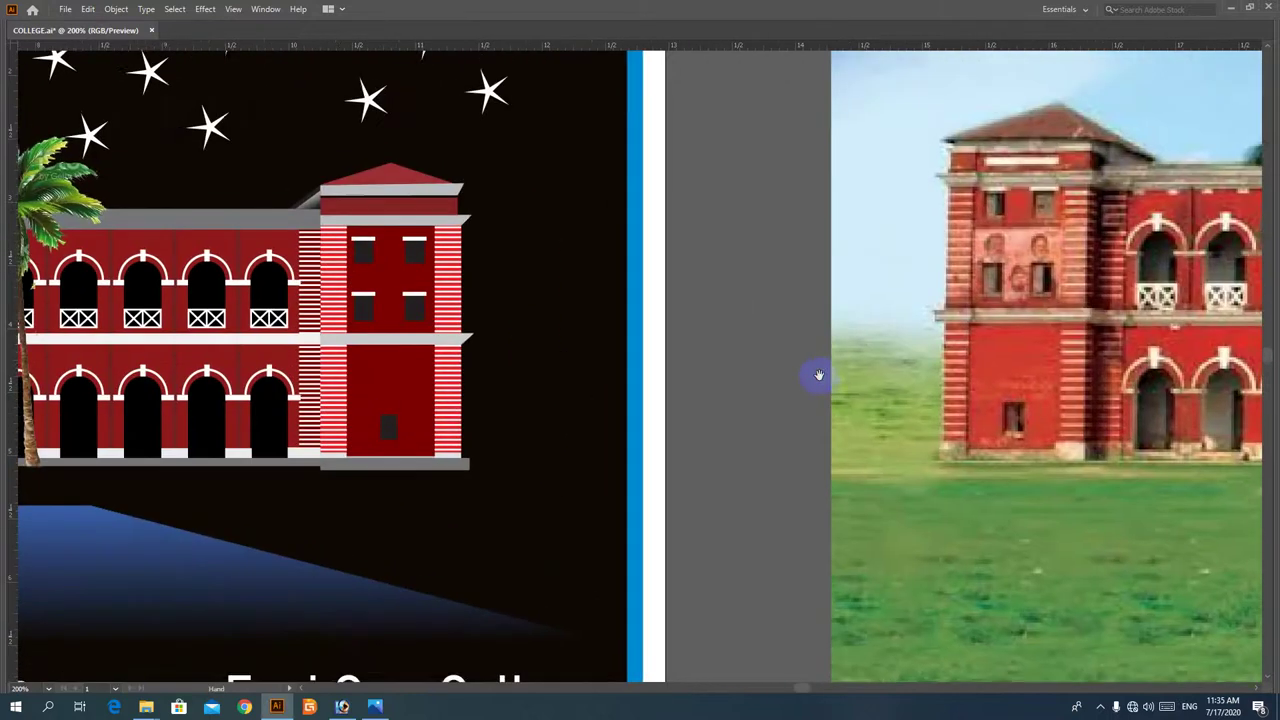
left_click_drag(394, 412, 834, 351)
left_click_drag(411, 358, 637, 349)
left_click(628, 348, "ctrl+alt")
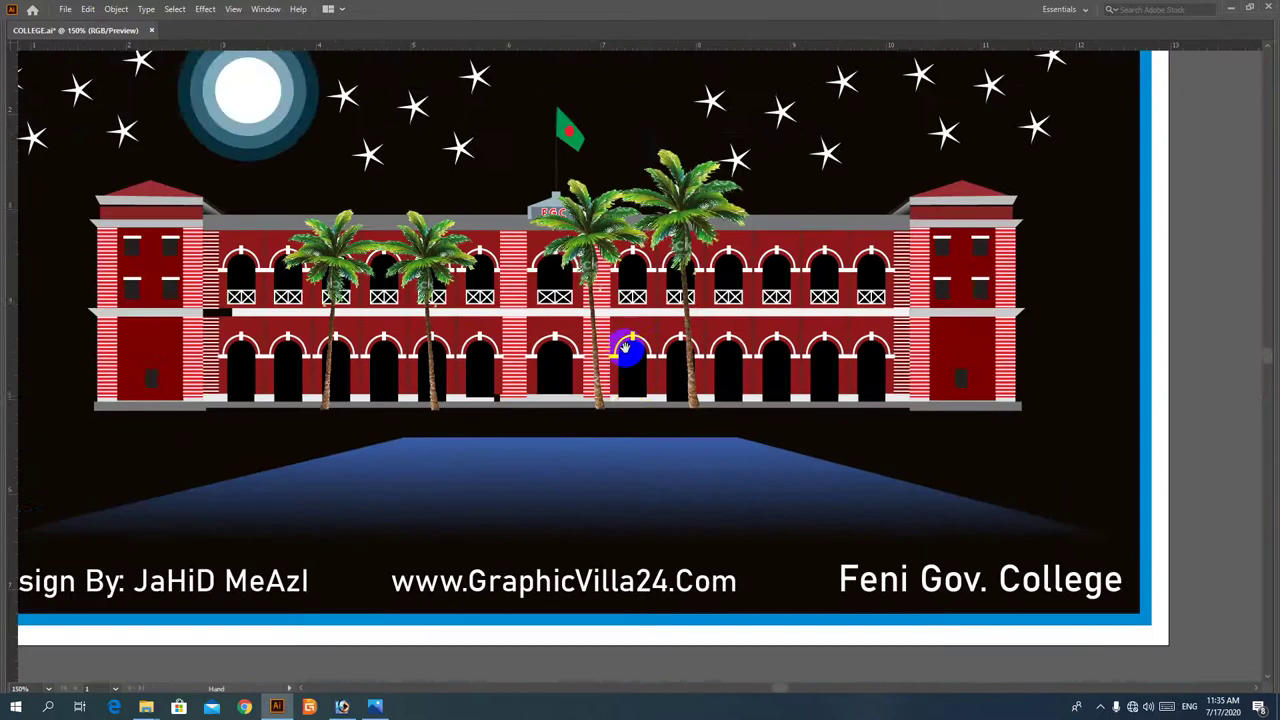
left_click_drag(627, 413, 686, 400)
left_click(713, 363, "ctrl+alt")
left_click(712, 363, "ctrl+alt")
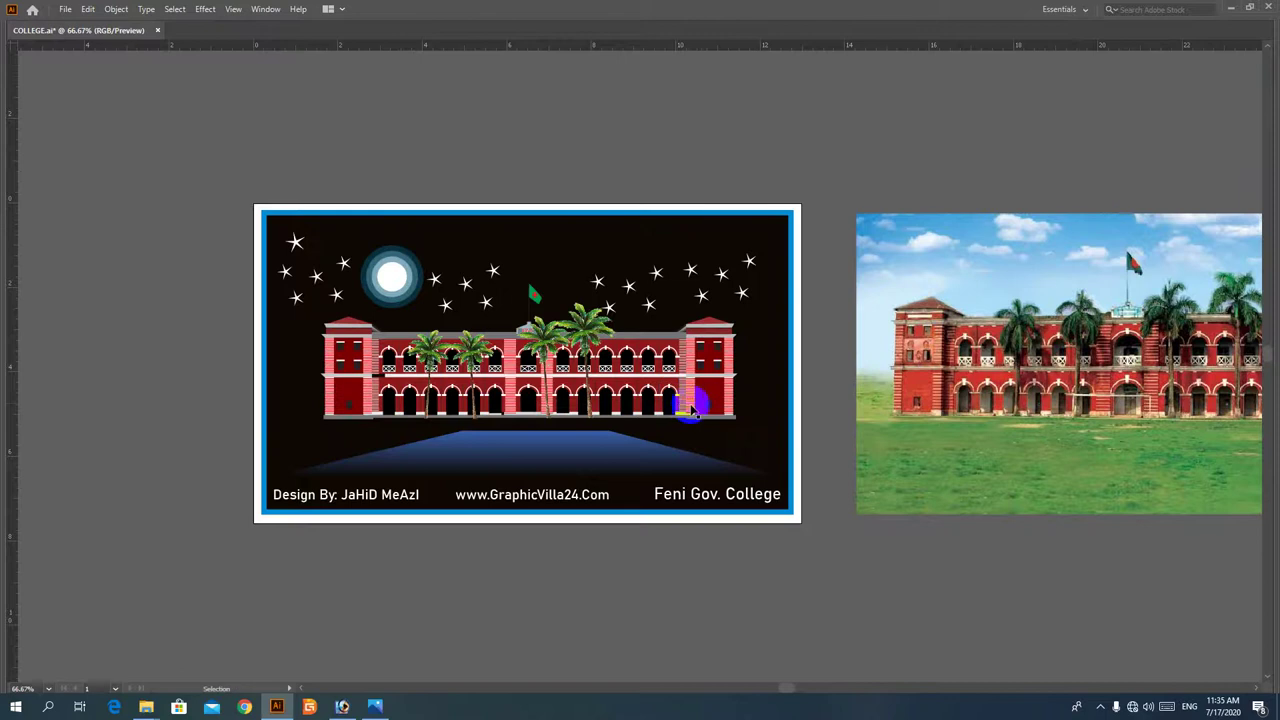
left_click_drag(771, 380, 688, 397)
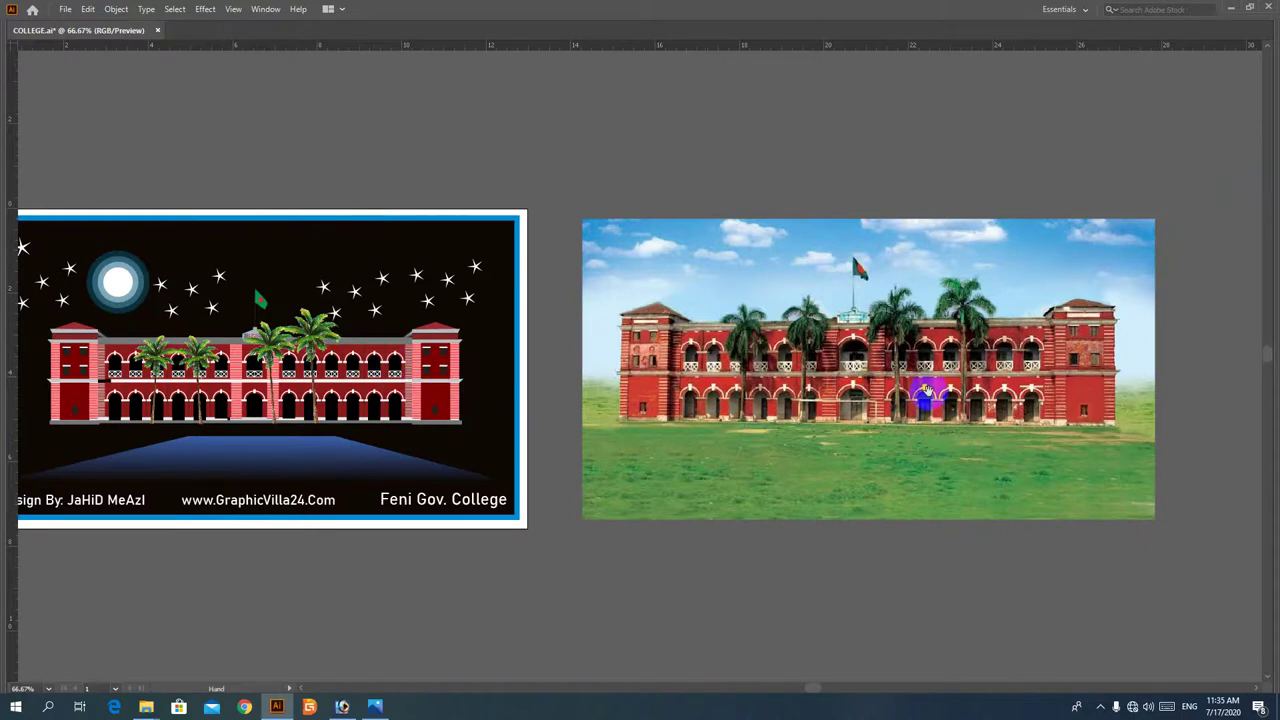
left_click_drag(923, 400, 813, 397)
key("z")
key("v")
left_click_drag(938, 348, 942, 416)
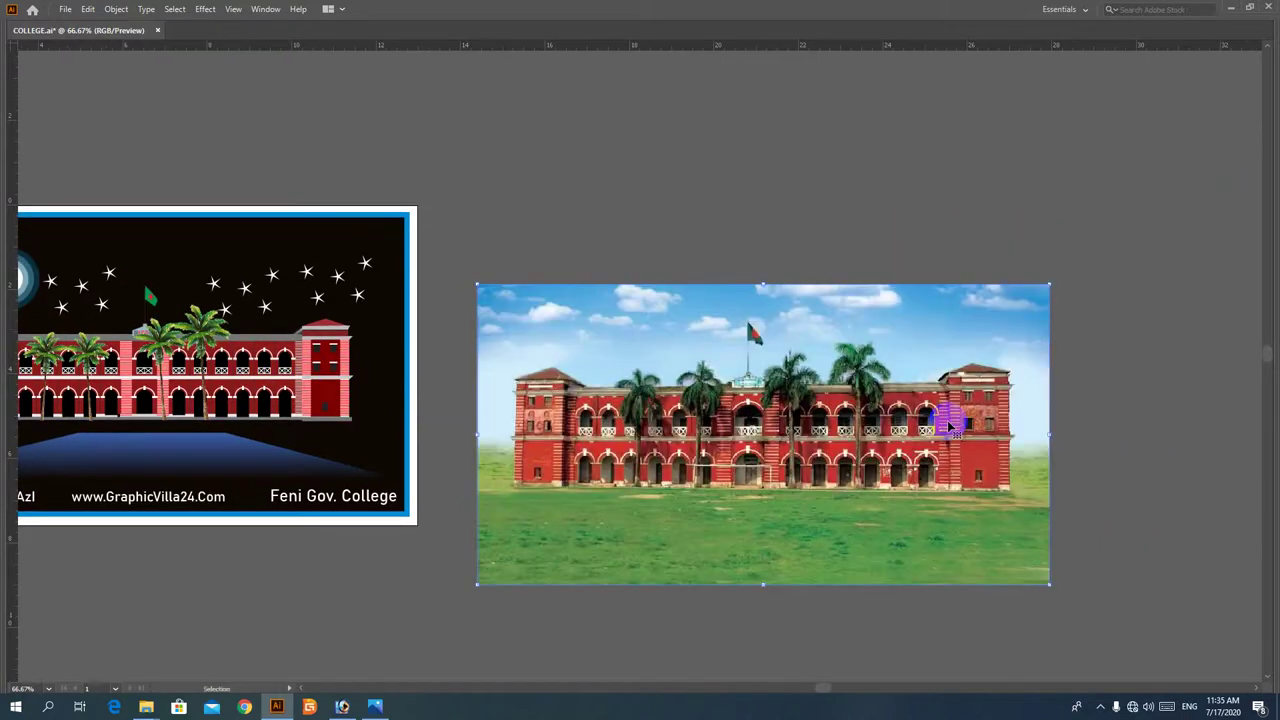
key("ctrl+z")
left_click_drag(865, 366, 925, 426)
key("ctrl+z")
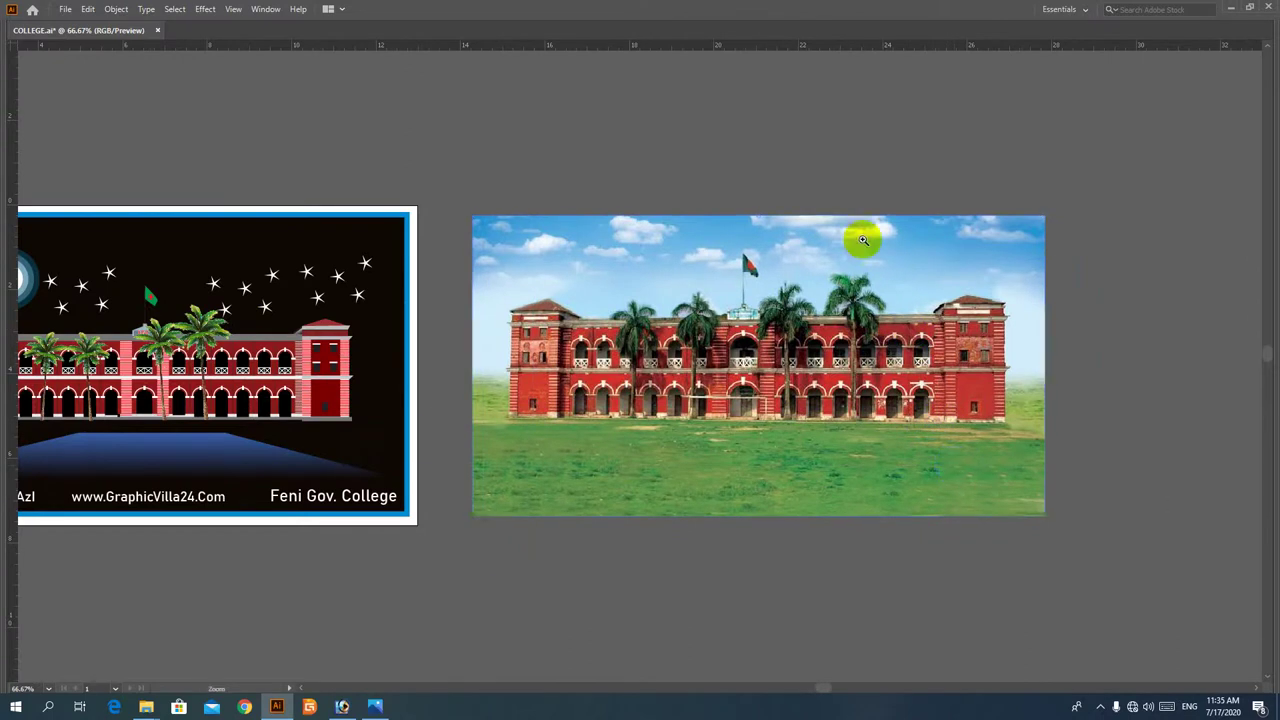
Examine the right tower of the reference photo from its roof down to its base
key("space")
left_click_drag(954, 339, 918, 368)
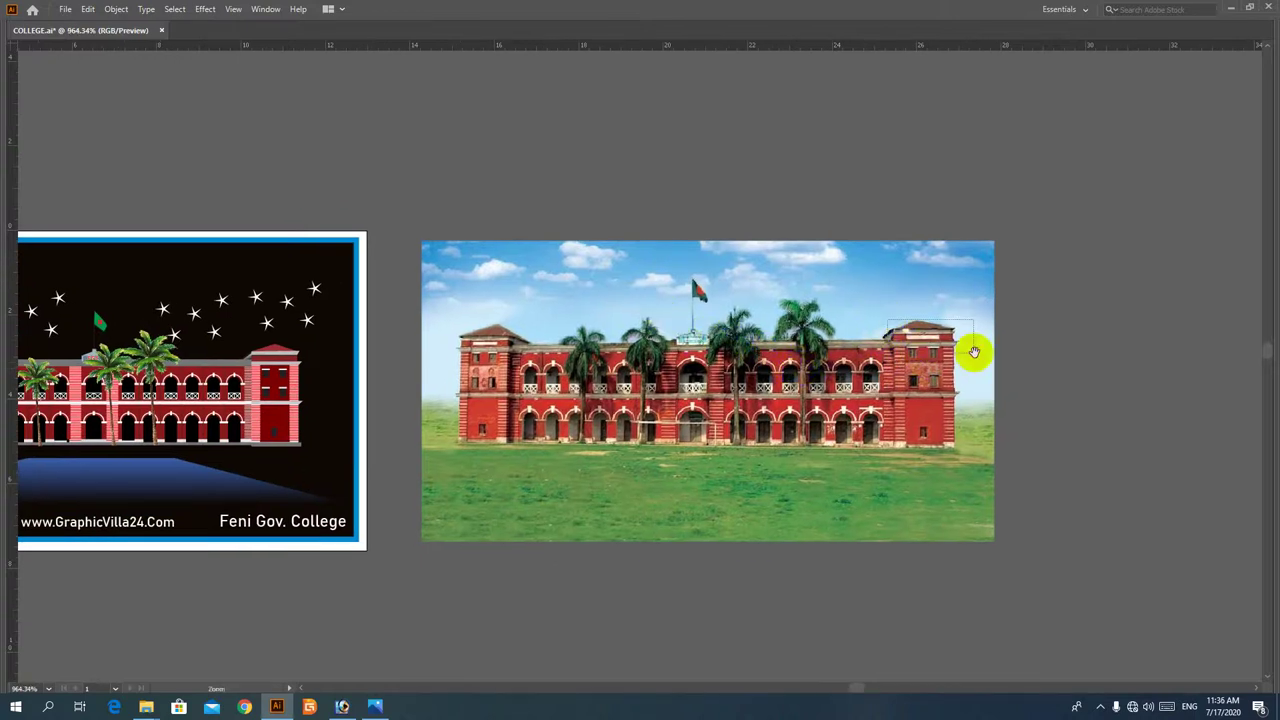
left_click_drag(971, 351, 647, 341)
left_click(647, 341, "ctrl")
left_click_drag(682, 452, 657, 371)
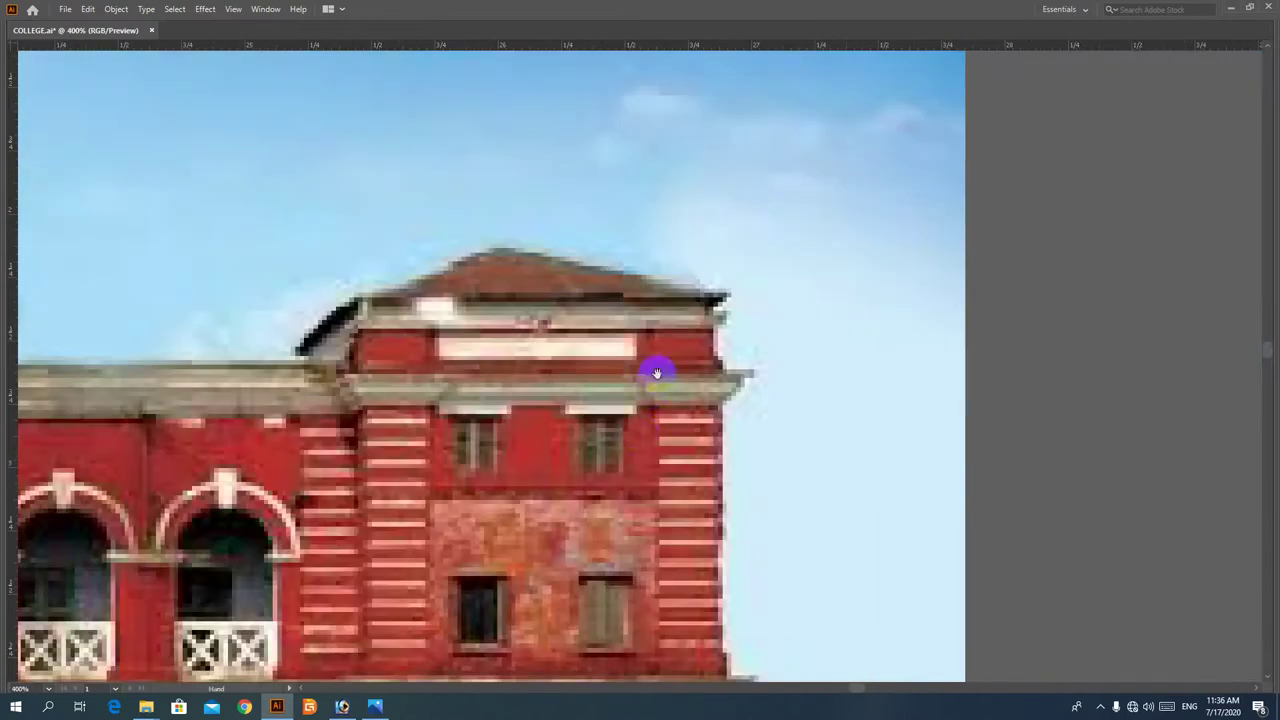
left_click_drag(654, 520, 663, 394)
left_click(663, 395, "ctrl+alt")
left_click(641, 431, "ctrl+alt")
left_click_drag(613, 461, 606, 406)
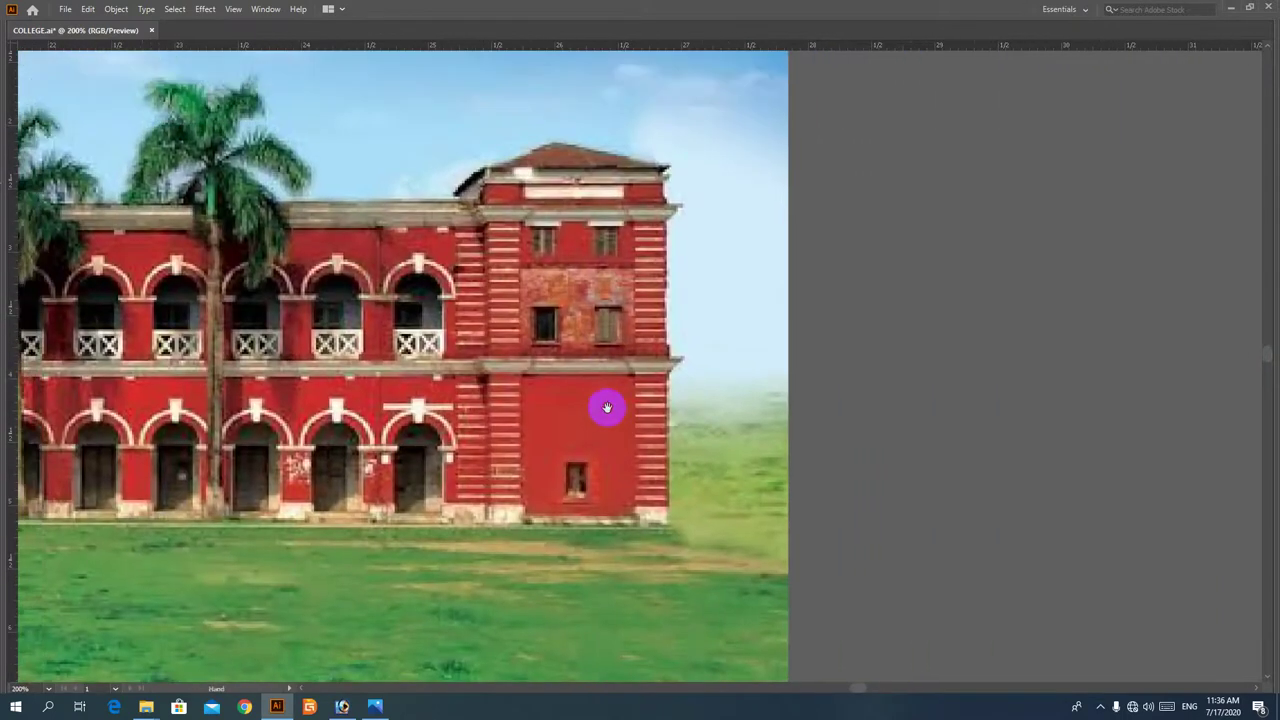
Draw a rectangle about 0.90 × 1.11 in over the plain lower wall of the photo's right tower
key("Tab")
key("Tab")
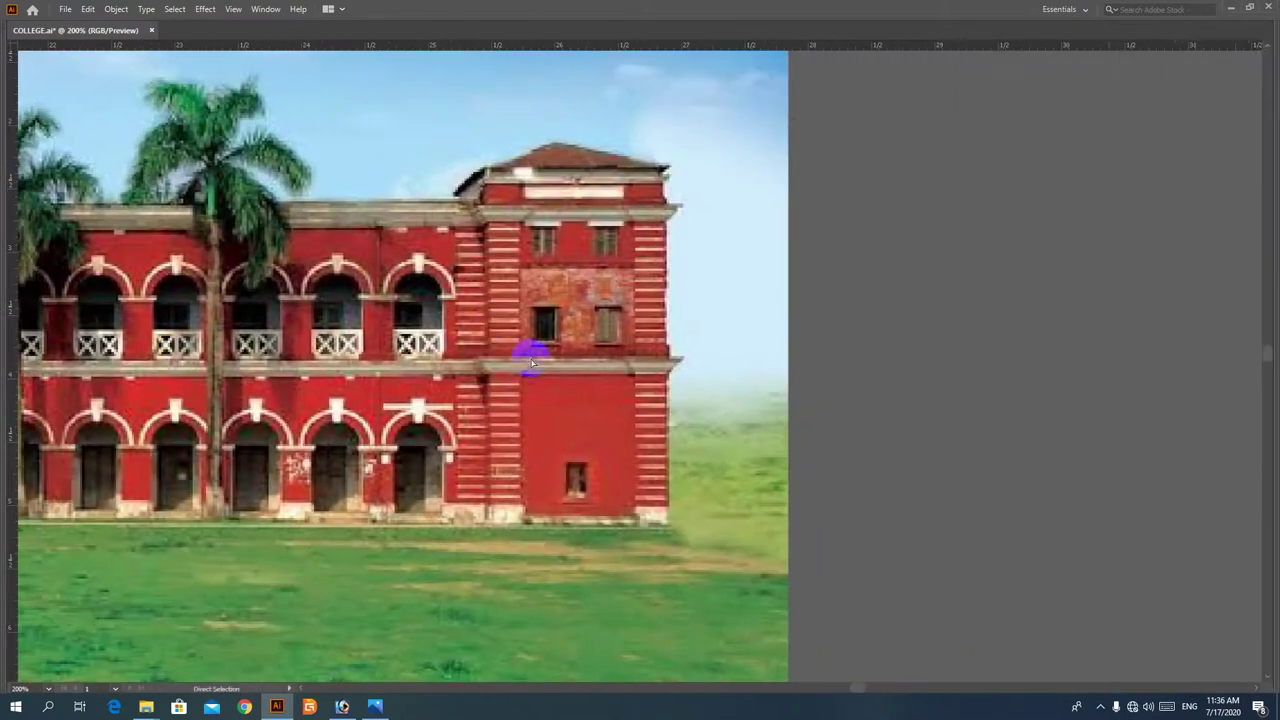
left_click_drag(367, 286, 730, 555)
left_click_drag(579, 263, 845, 588)
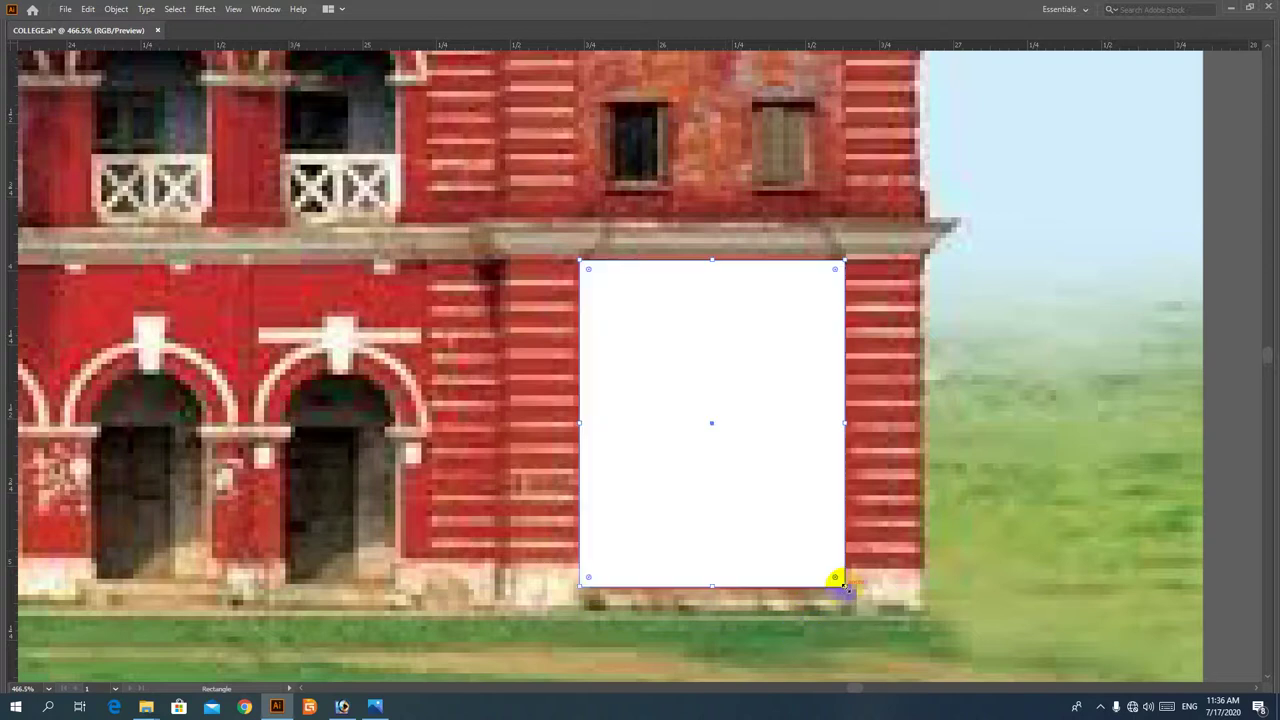
key("Tab")
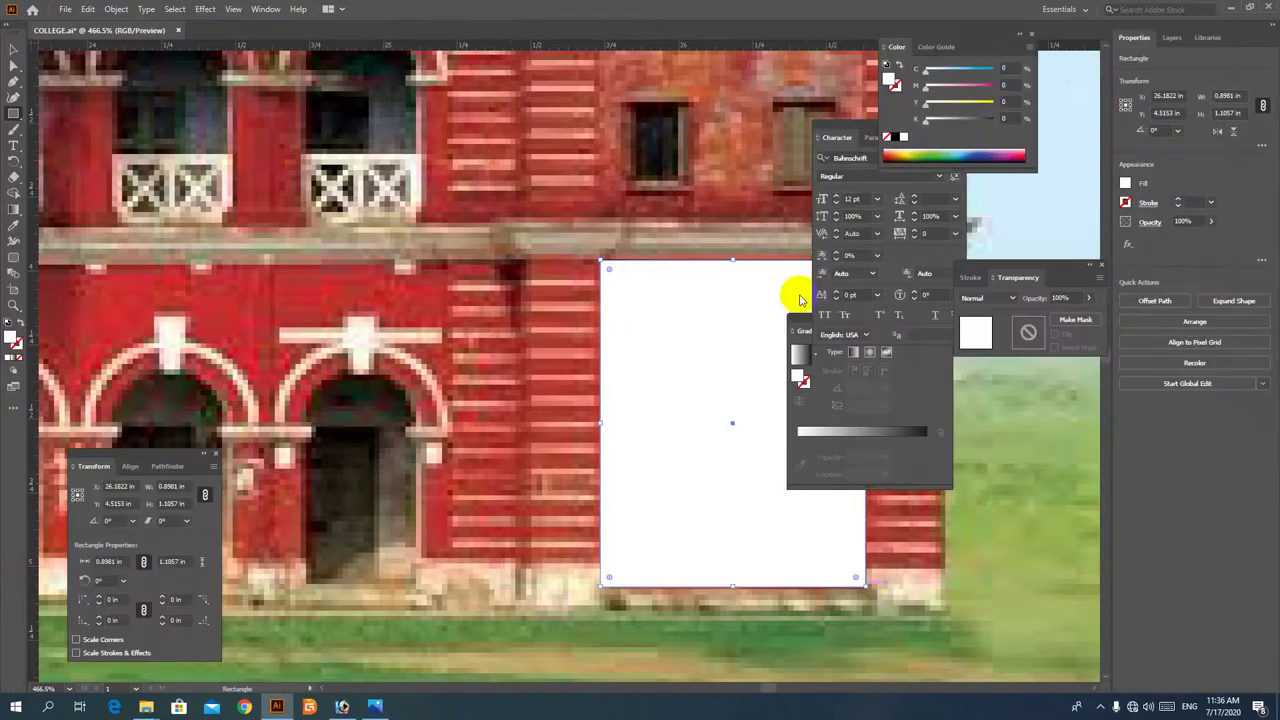
Fill the wall rectangle with red (C 0, M 100, Y 100, K 0) and set its opacity to 30%
left_click_drag(965, 85, 1064, 103)
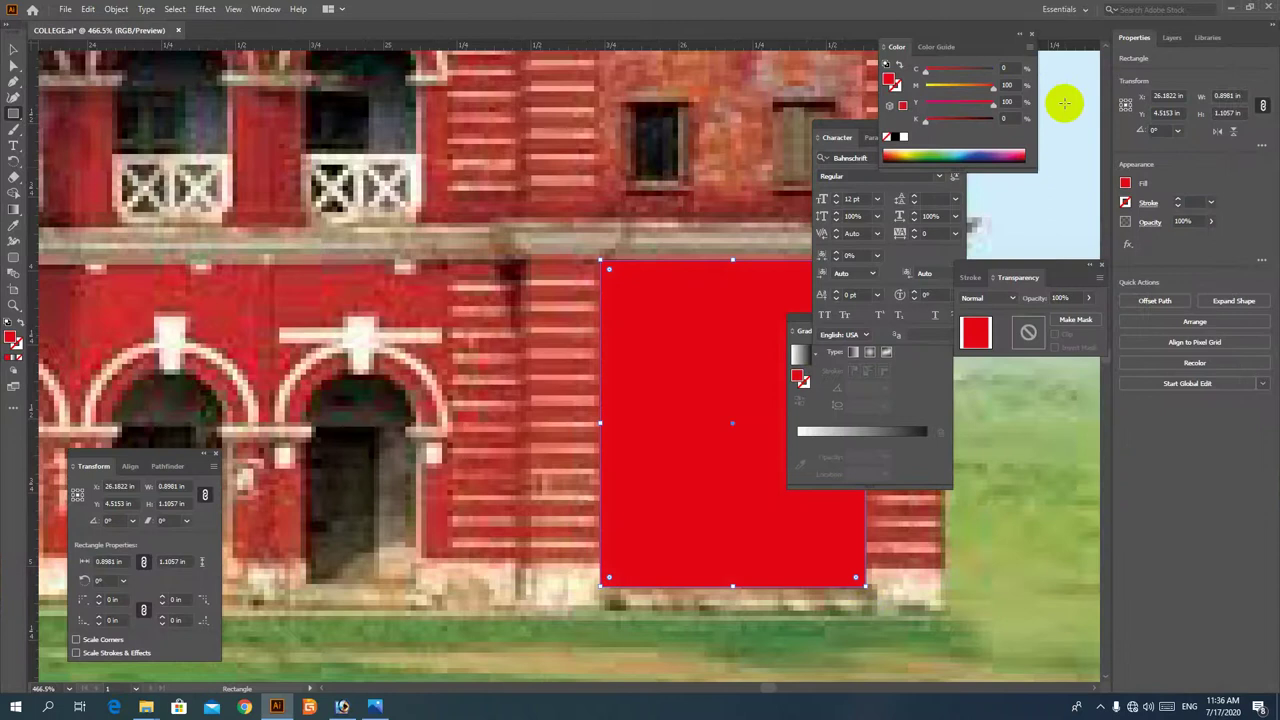
left_click(1057, 296)
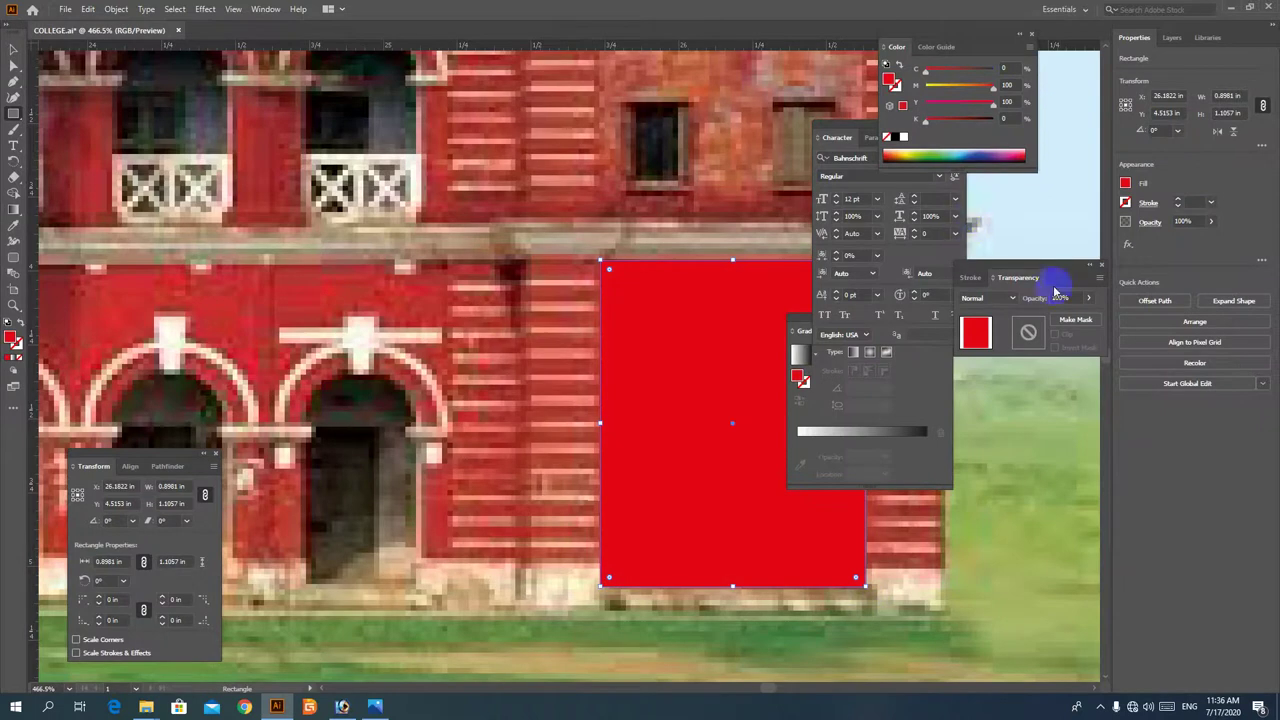
left_click_drag(1062, 315, 1056, 316)
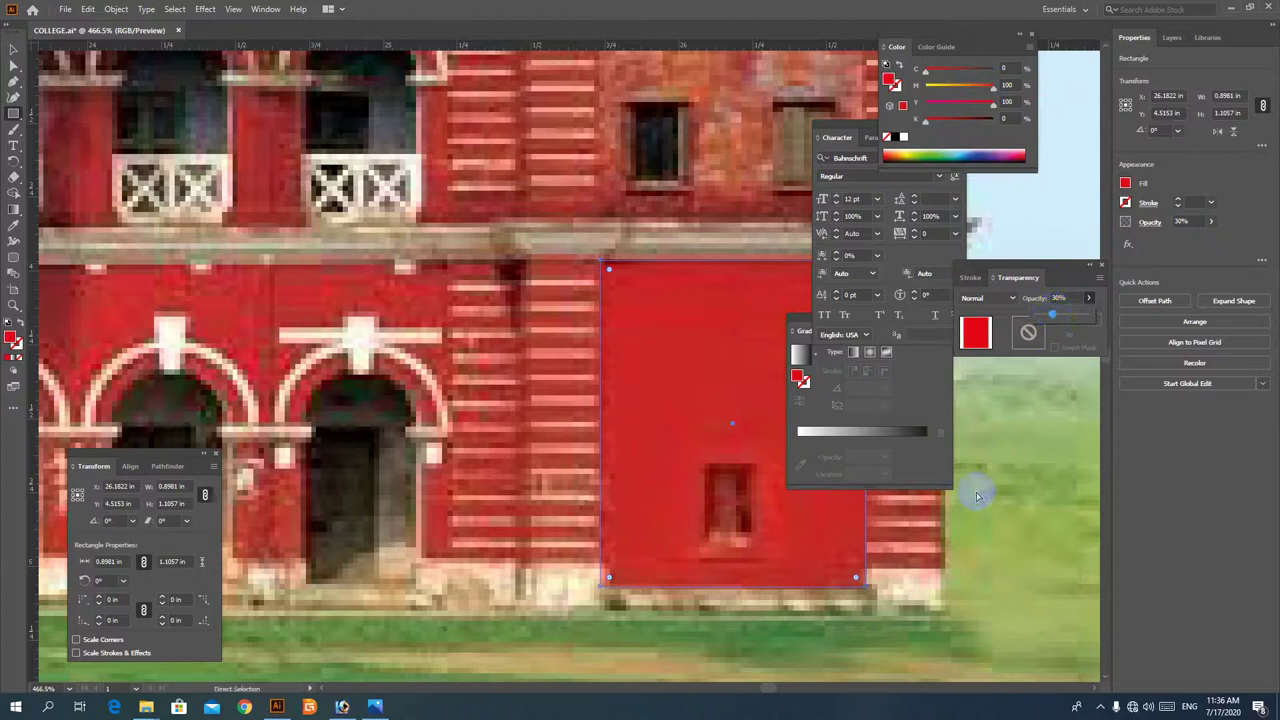
left_click(797, 557)
Draw a rectangle about 0.19 × 0.30 in over the lower wall's small window and fill it with black
key("space")
left_click_drag(779, 486, 506, 413)
left_click(14, 113)
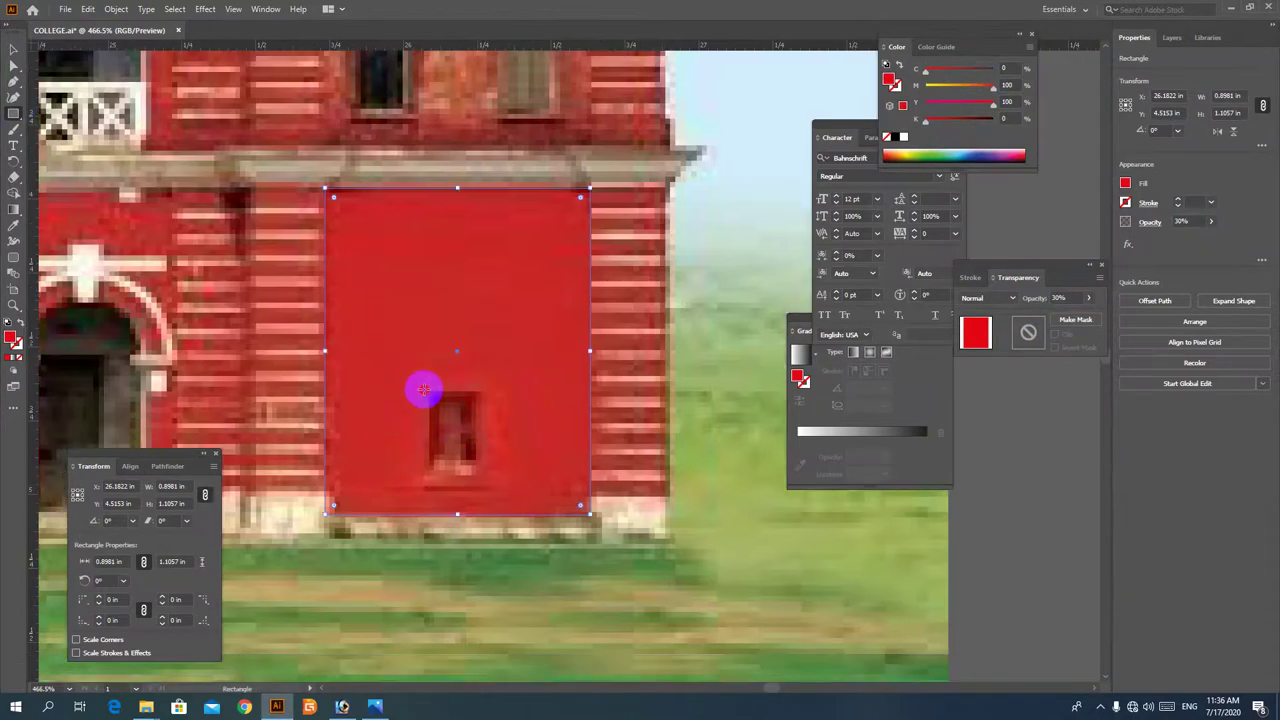
left_click_drag(424, 389, 482, 477)
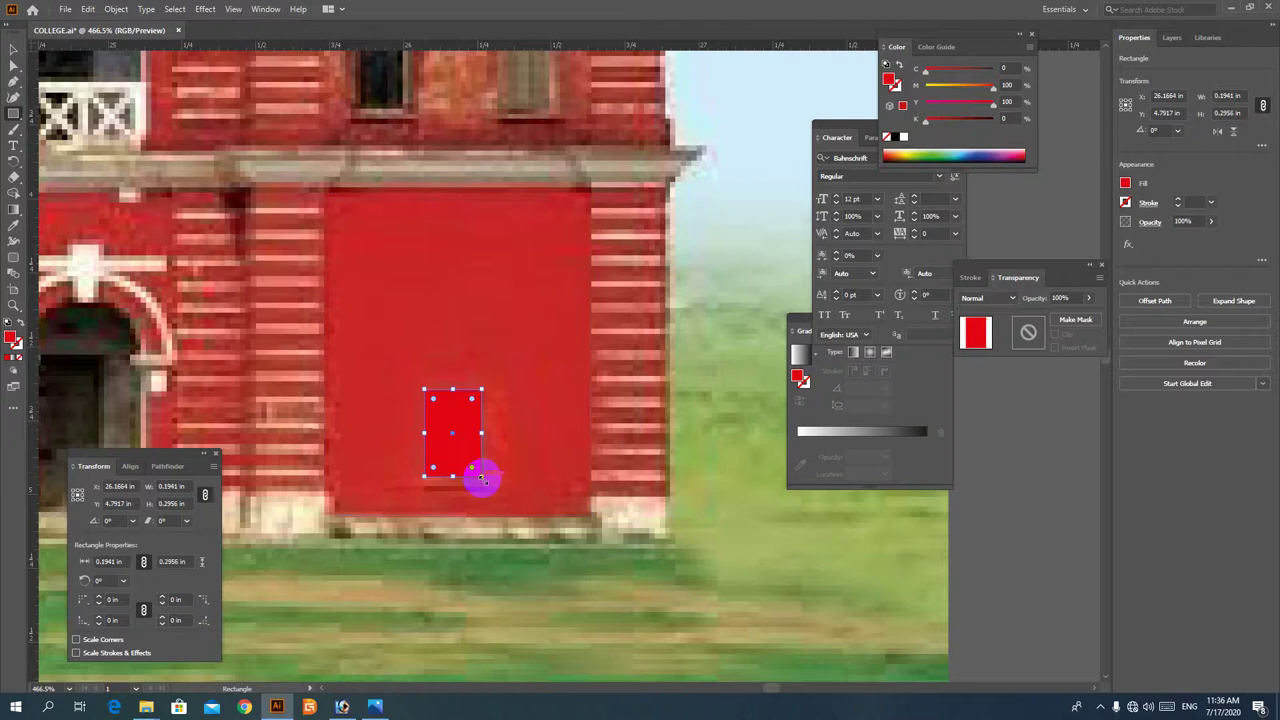
key("a")
left_click(897, 136)
key("m")
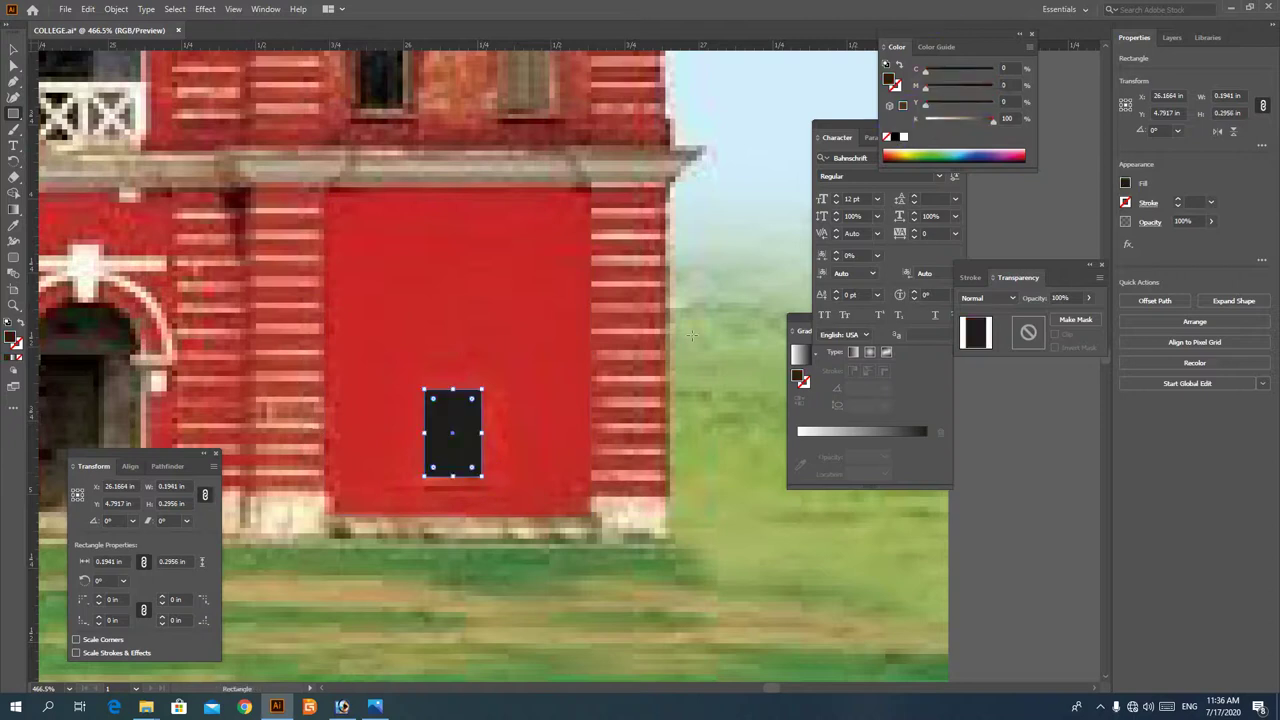
Apply a white-to-black radial gradient to the window rectangle and shift its midpoint to about 14.5%
key("period")
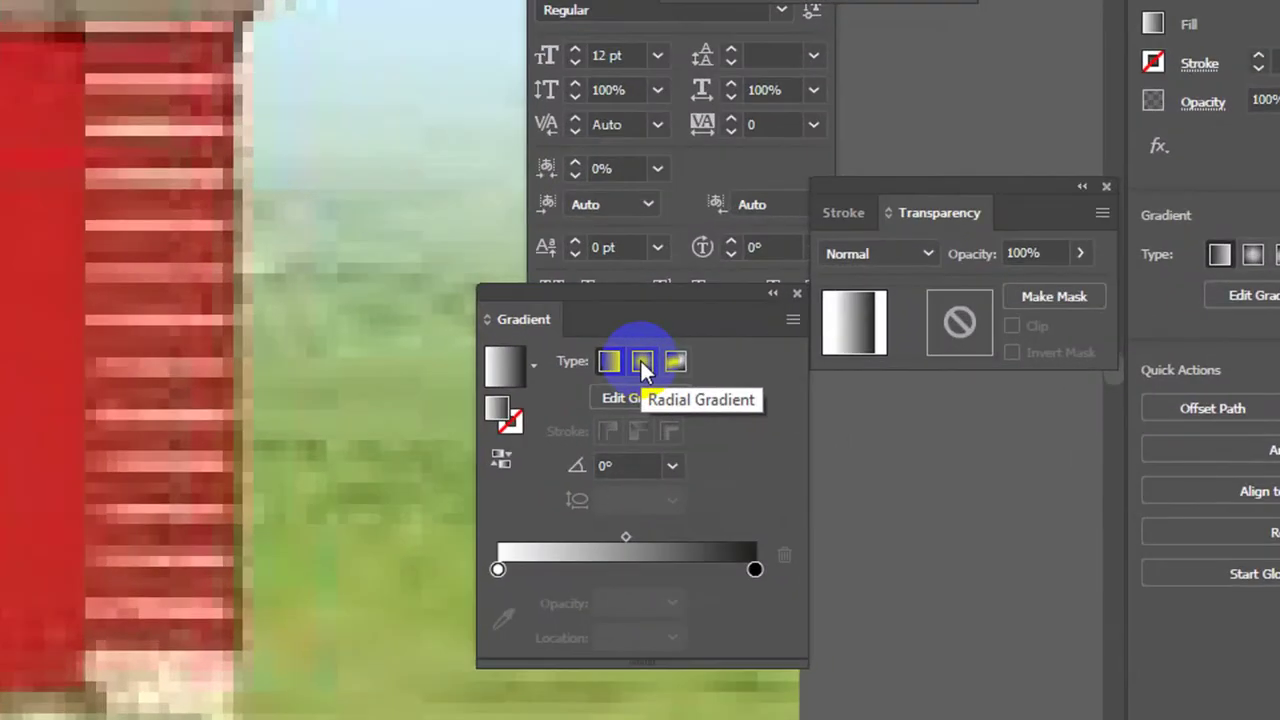
left_click(642, 364)
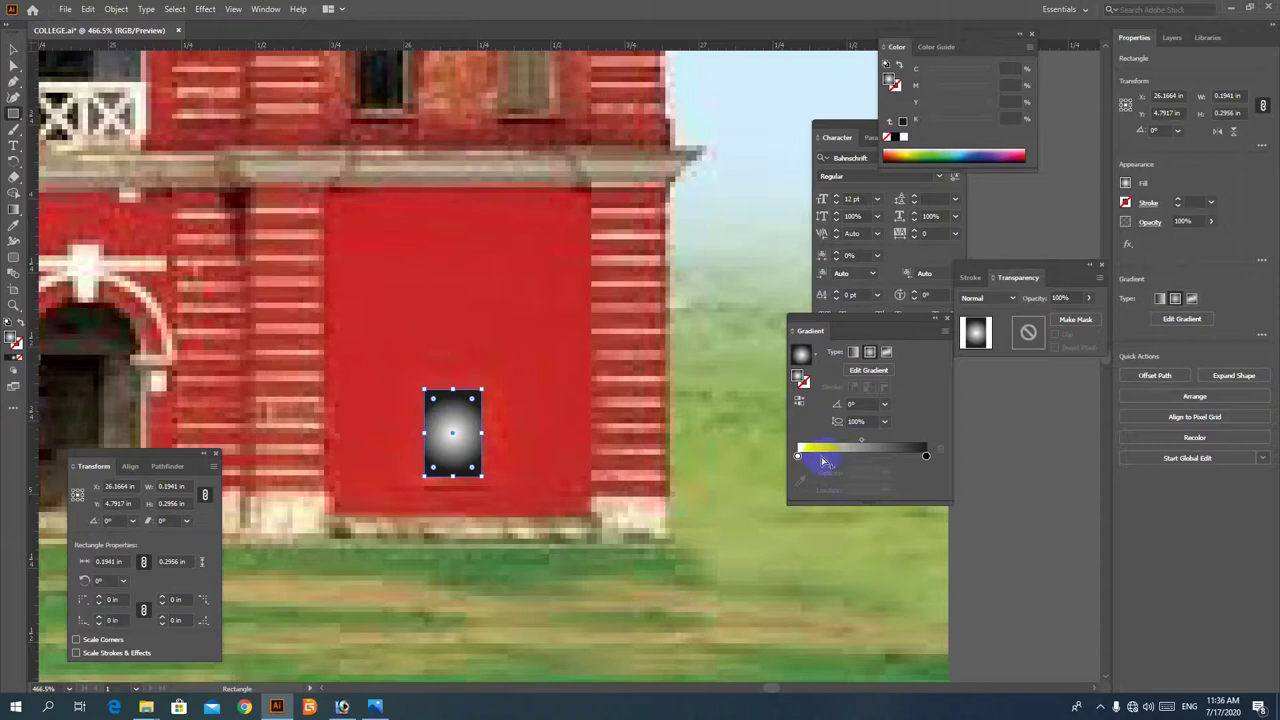
left_click_drag(861, 447, 817, 444)
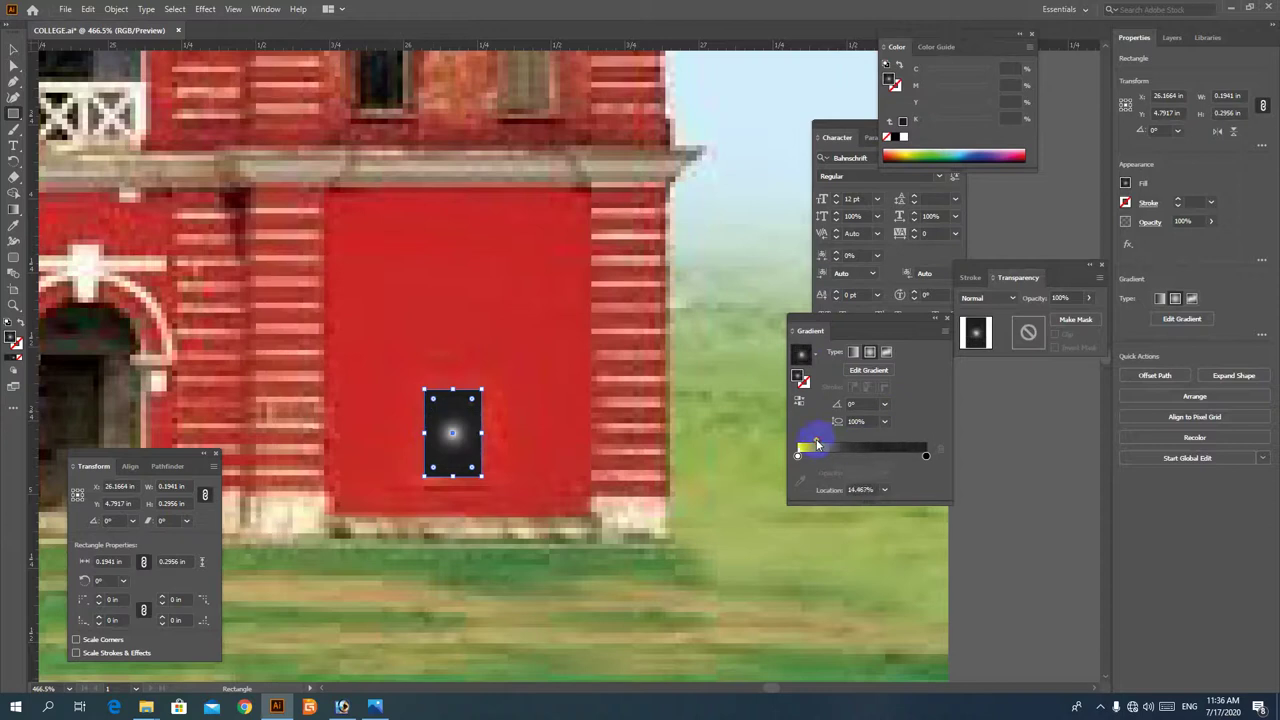
left_click(1001, 455, "ctrl")
left_click(598, 409, "ctrl+alt")
left_click(598, 414, "ctrl+alt")
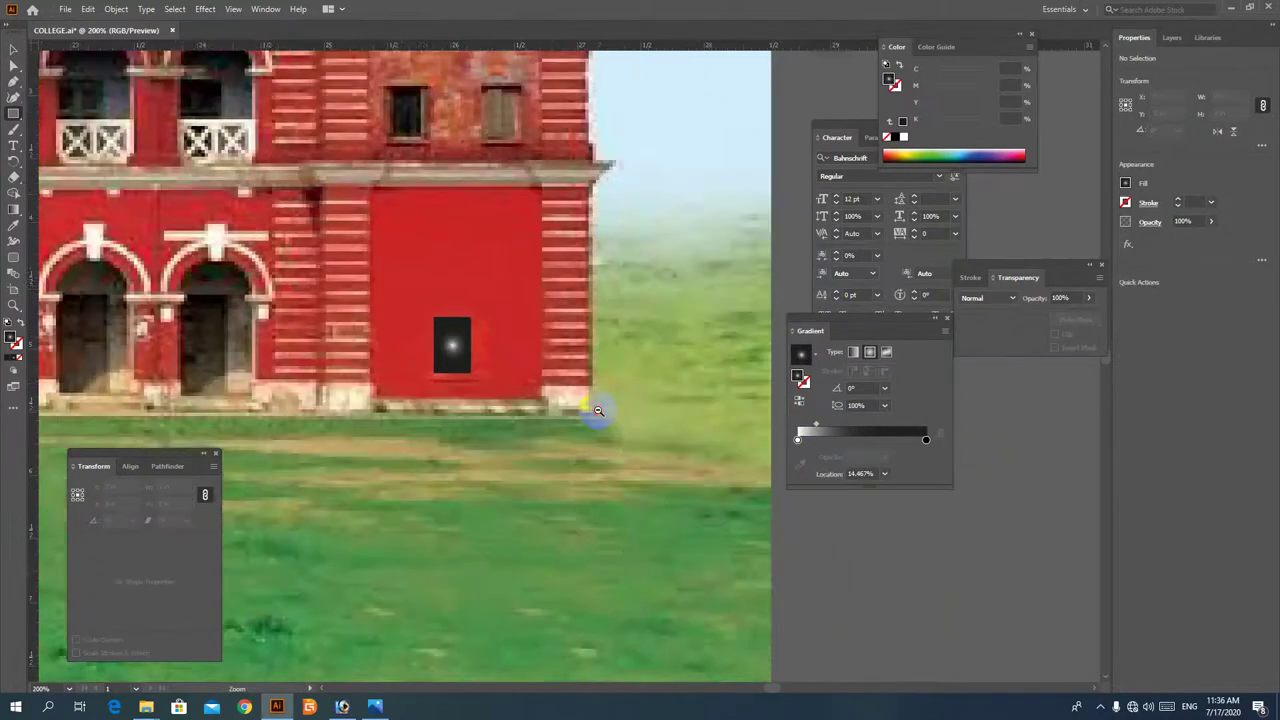
left_click(597, 416, "ctrl+alt")
left_click_drag(528, 404, 567, 417)
Change the window's gradient to linear and redraw it upward from just below the lower edge, at about 87°
left_click_drag(491, 380, 385, 330)
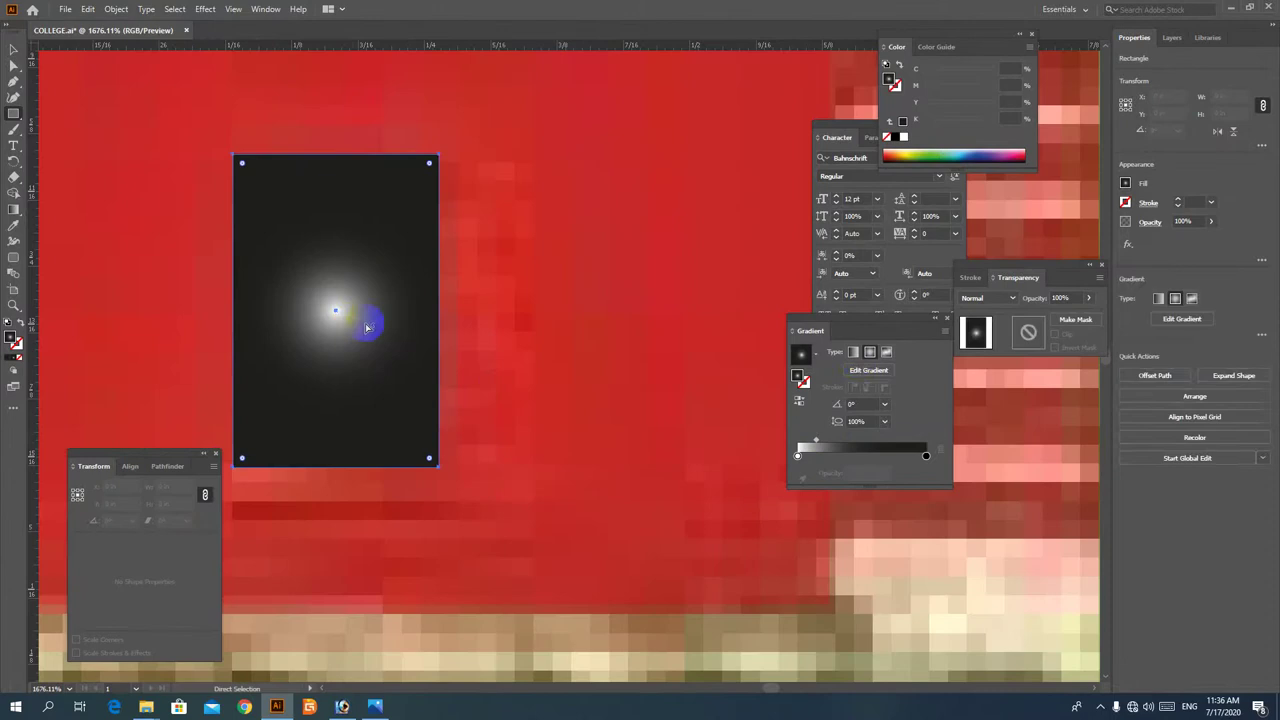
left_click(853, 353)
key("a")
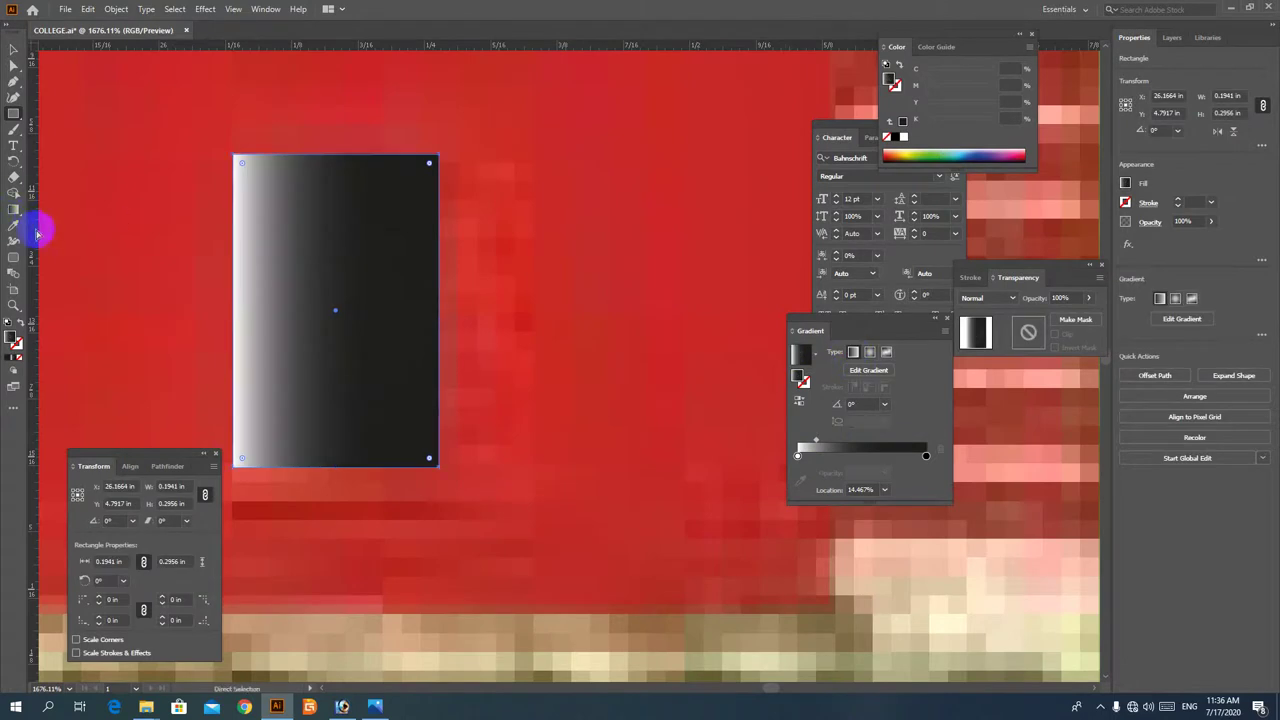
left_click(18, 213)
left_click_drag(417, 457, 412, 247)
left_click_drag(365, 466, 360, 440)
left_click_drag(325, 507, 331, 380)
left_click(476, 436, "ctrl+alt")
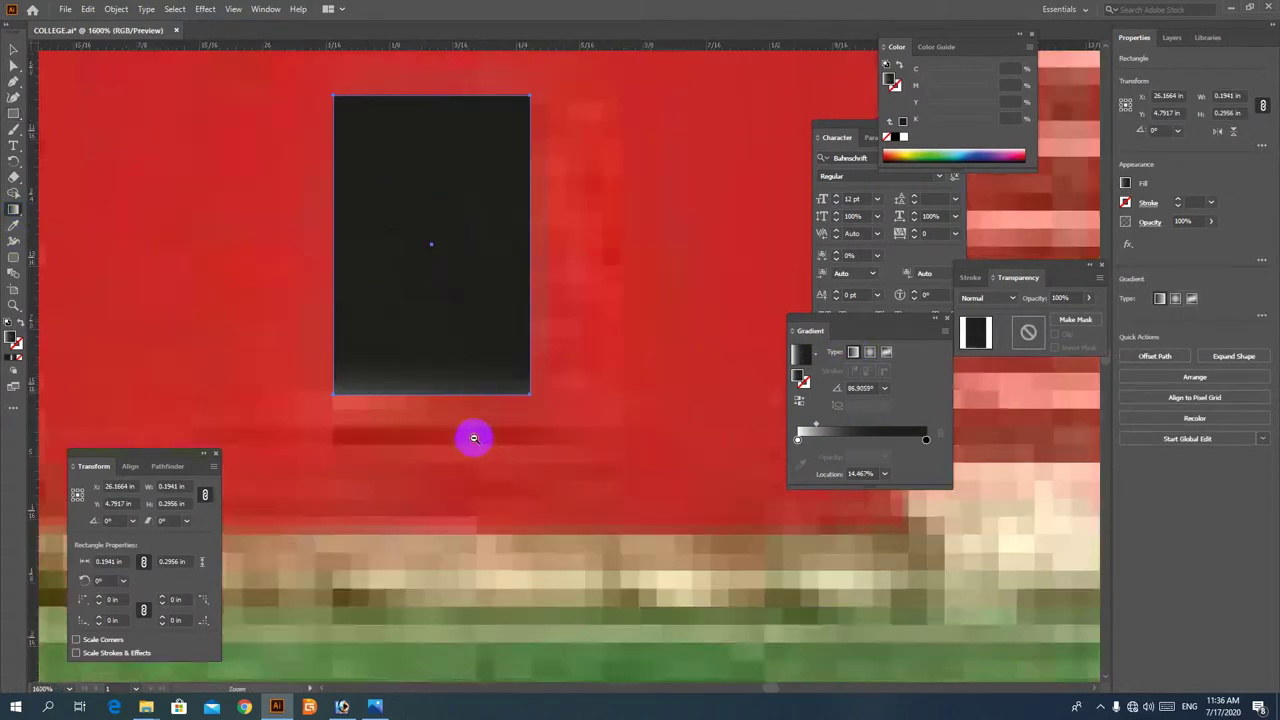
left_click(478, 433, "ctrl+alt")
left_click(479, 428, "ctrl+alt")
left_click(479, 422, "ctrl+alt")
left_click(480, 417, "alt")
left_click(657, 294, "alt")
left_click(486, 289, "alt")
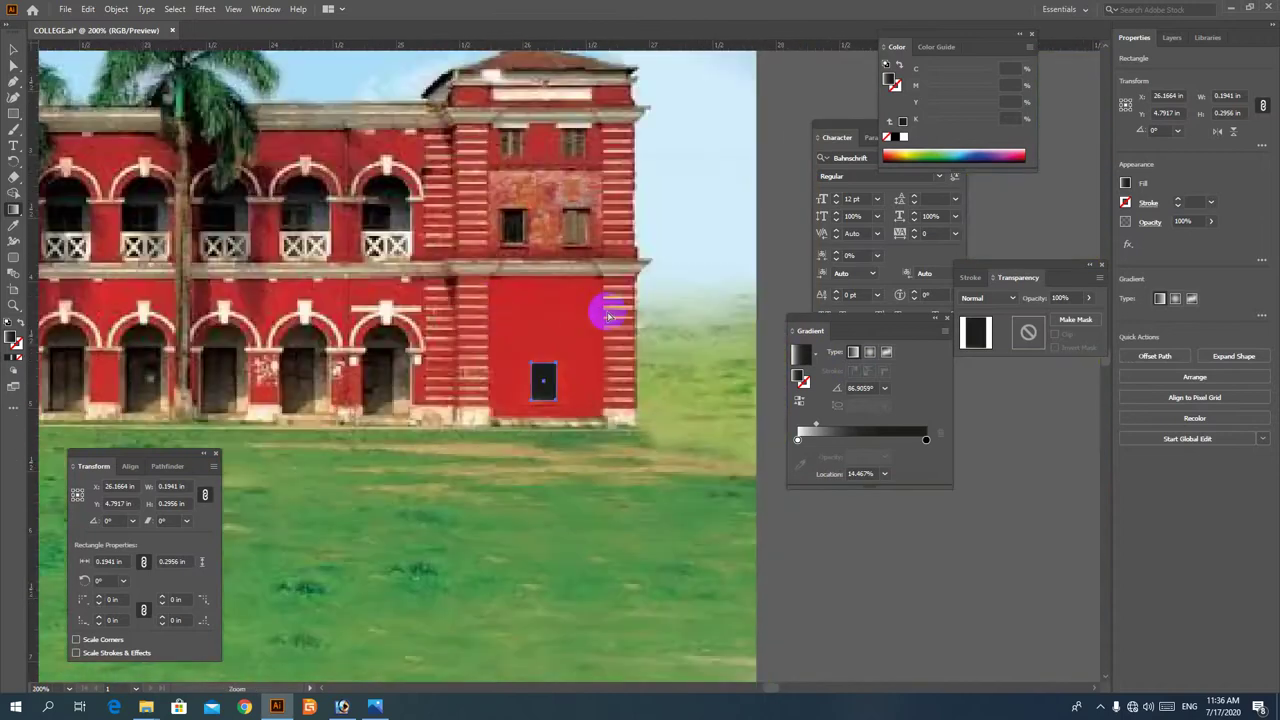
left_click(686, 319, "ctrl")
left_click_drag(550, 378, 568, 444)
key("ctrl+z")
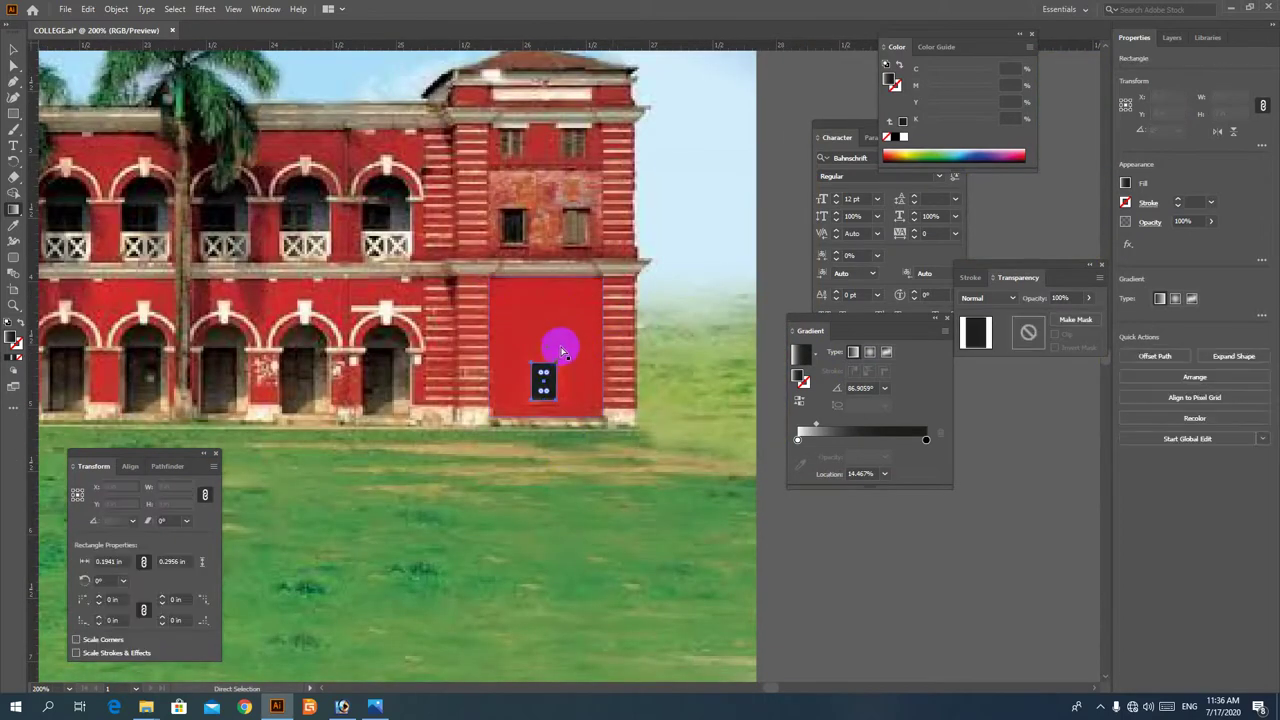
left_click_drag(566, 312, 630, 436)
key("ctrl+z")
left_click(541, 393, "ctrl+shift")
left_click_drag(567, 333, 609, 429)
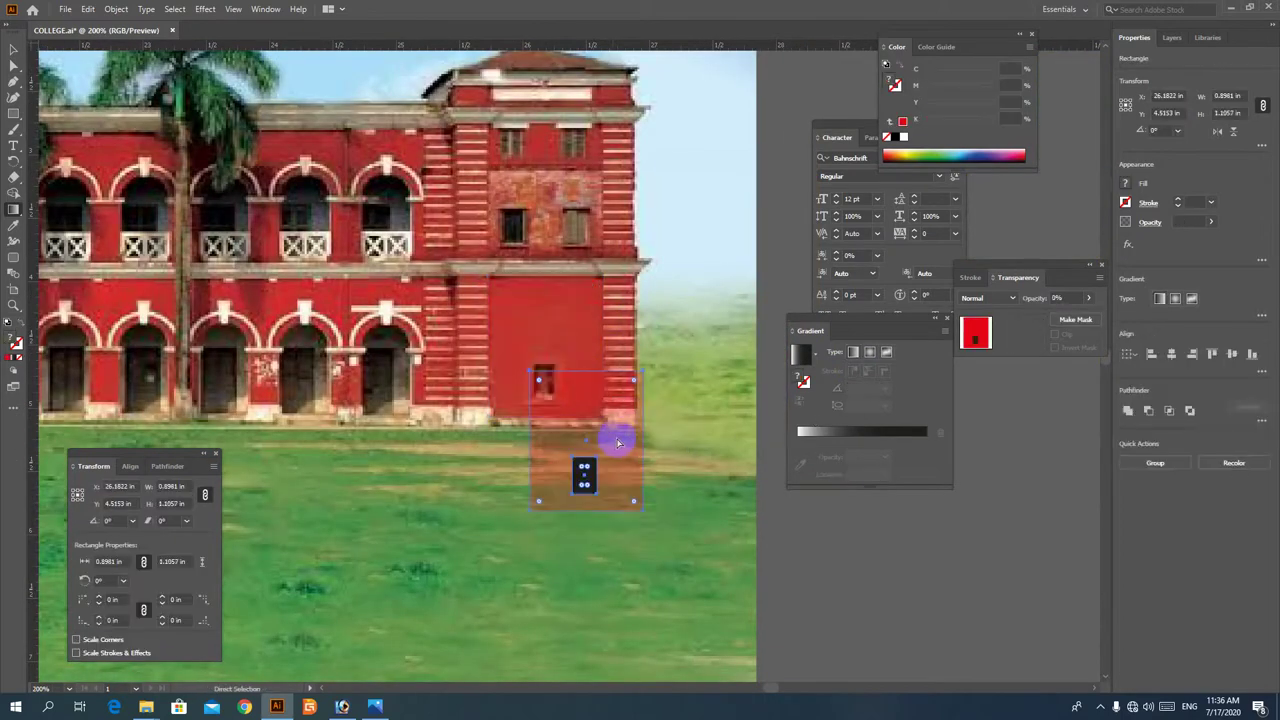
key("ctrl+z")
left_click(716, 377)
left_click_drag(717, 377, 629, 374)
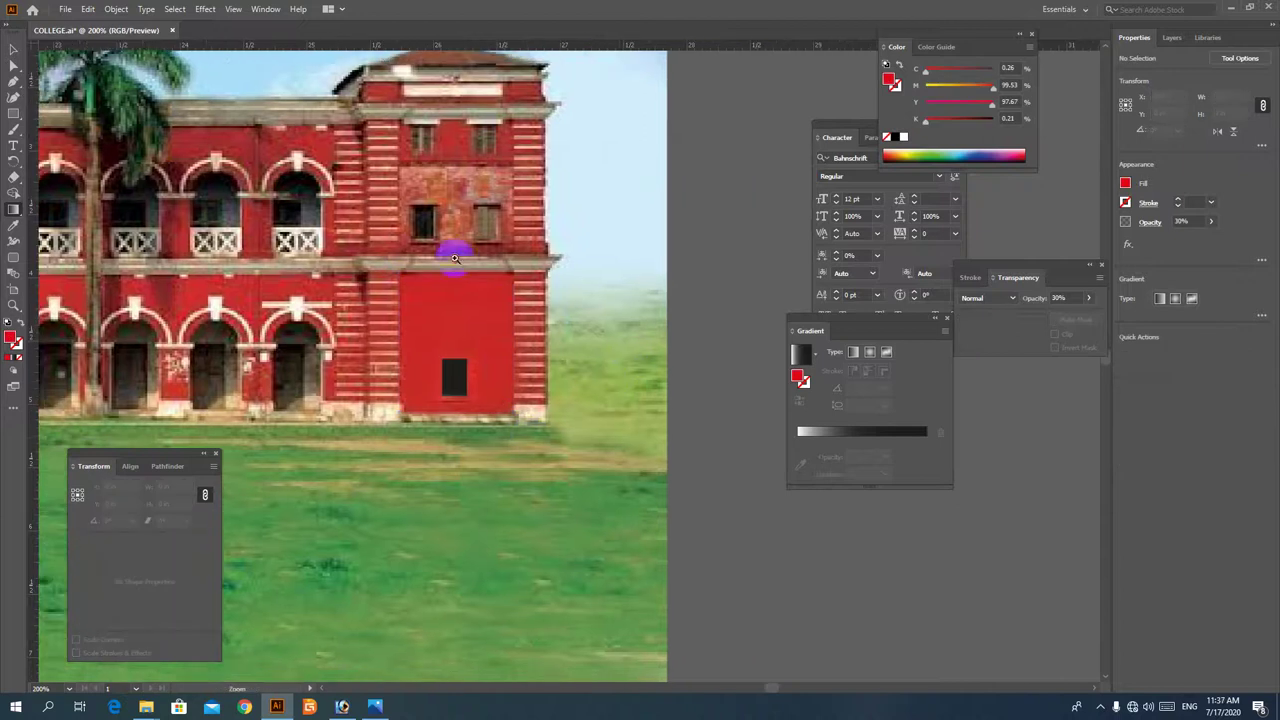
Place three horizontal guides at the lower wall's top edge, the foot of the striped brick strip and the ground line
left_click_drag(454, 258, 652, 460)
left_click_drag(612, 380, 619, 440)
left_click(339, 250)
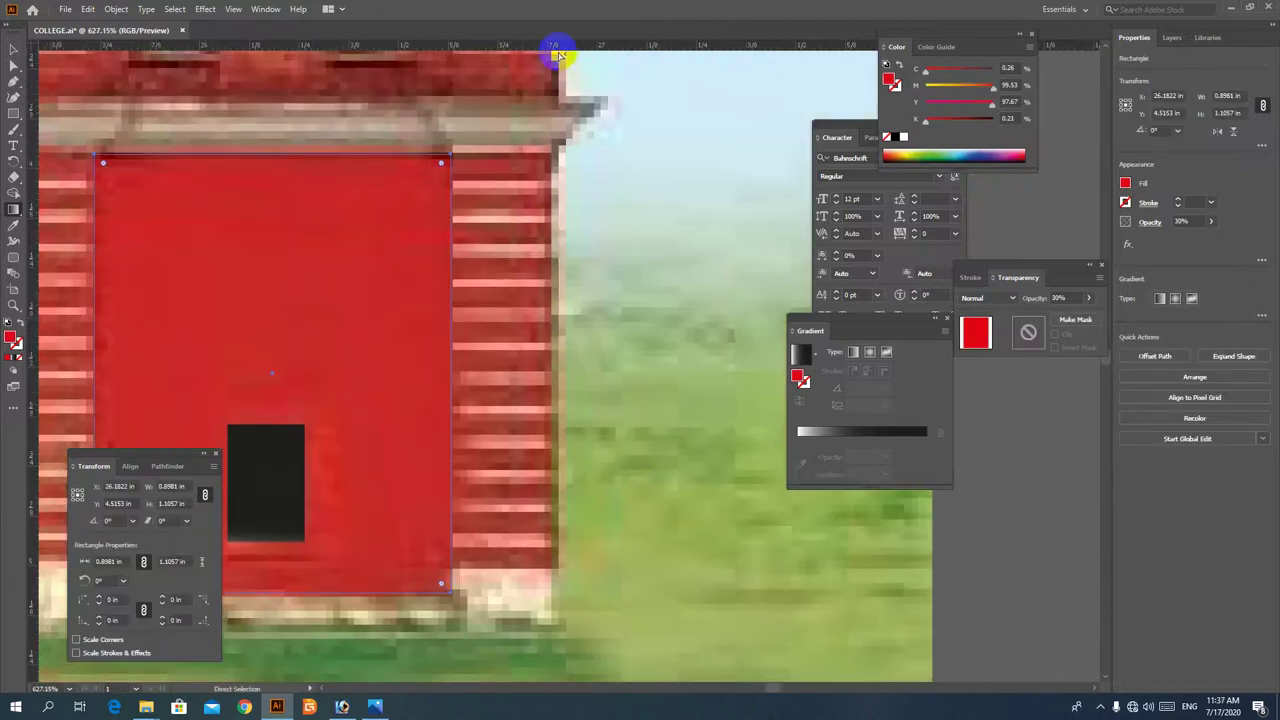
left_click_drag(556, 48, 541, 156)
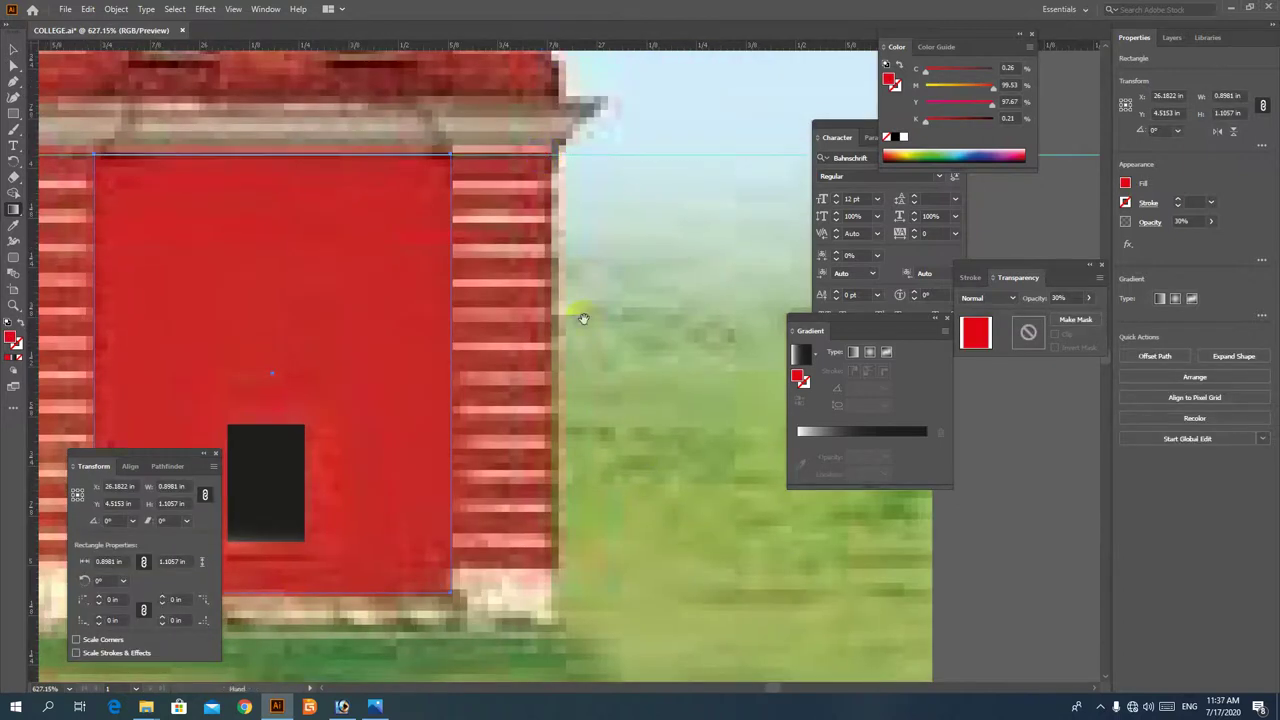
left_click_drag(477, 586, 454, 423)
left_click_drag(588, 46, 556, 356)
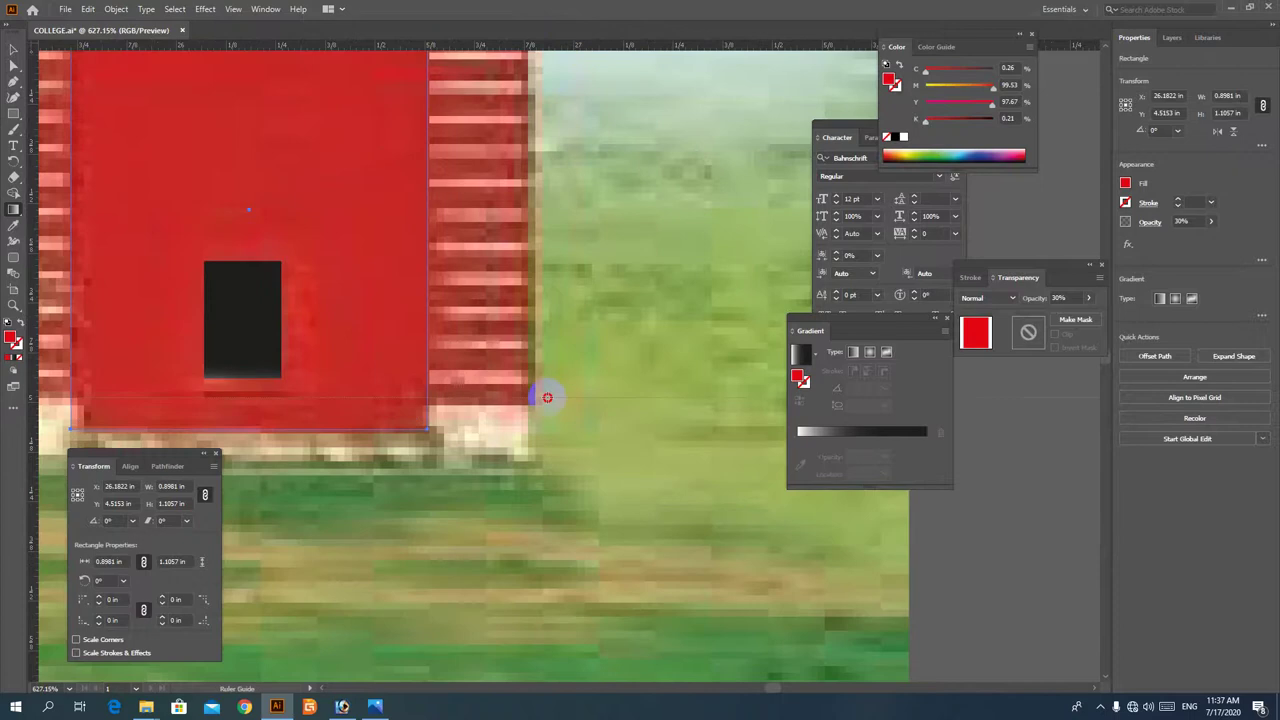
left_click_drag(541, 404, 541, 404)
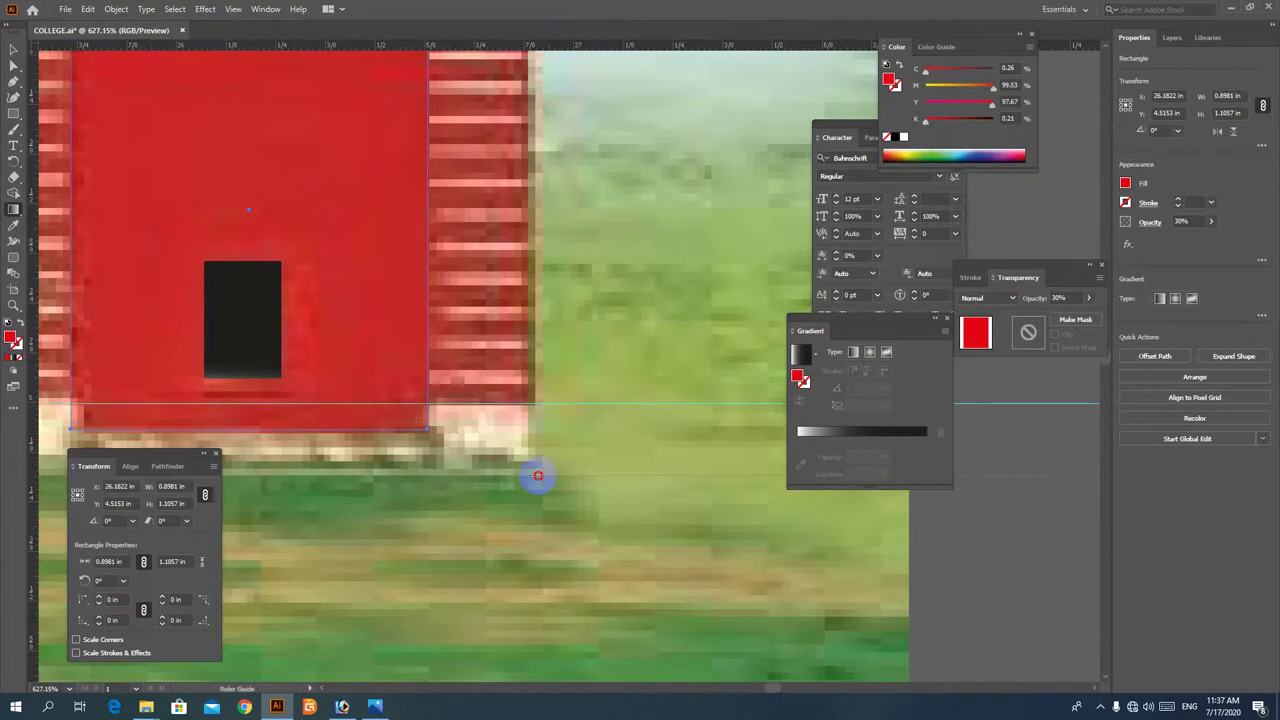
left_click_drag(538, 475, 538, 471)
Examine how the guides line up with the red wall, the striped brick strip and the stone base
left_click(583, 413, "ctrl+alt")
left_click(583, 413, "ctrl+alt")
left_click_drag(441, 342, 628, 376)
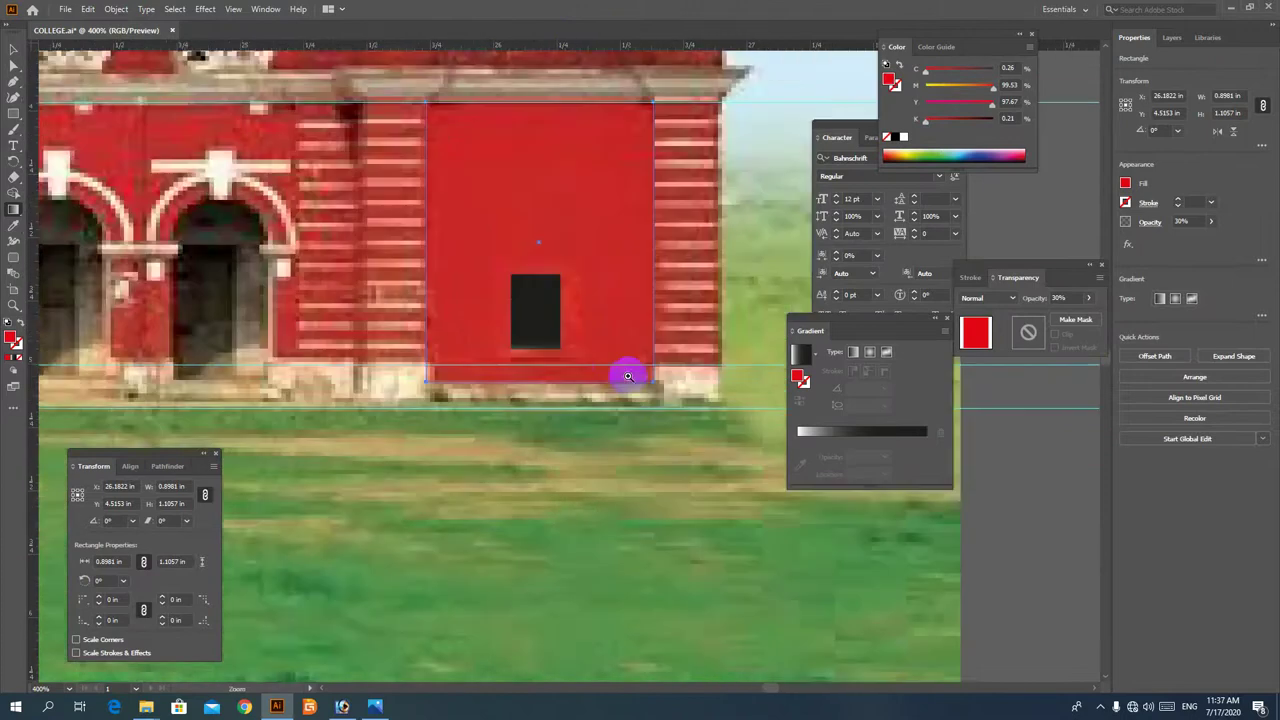
left_click(492, 342, "ctrl+alt")
left_click(492, 342, "ctrl+alt")
left_click_drag(568, 300, 560, 211)
left_click_drag(641, 245, 541, 291)
left_click_drag(377, 195, 730, 480)
left_click_drag(699, 400, 643, 375)
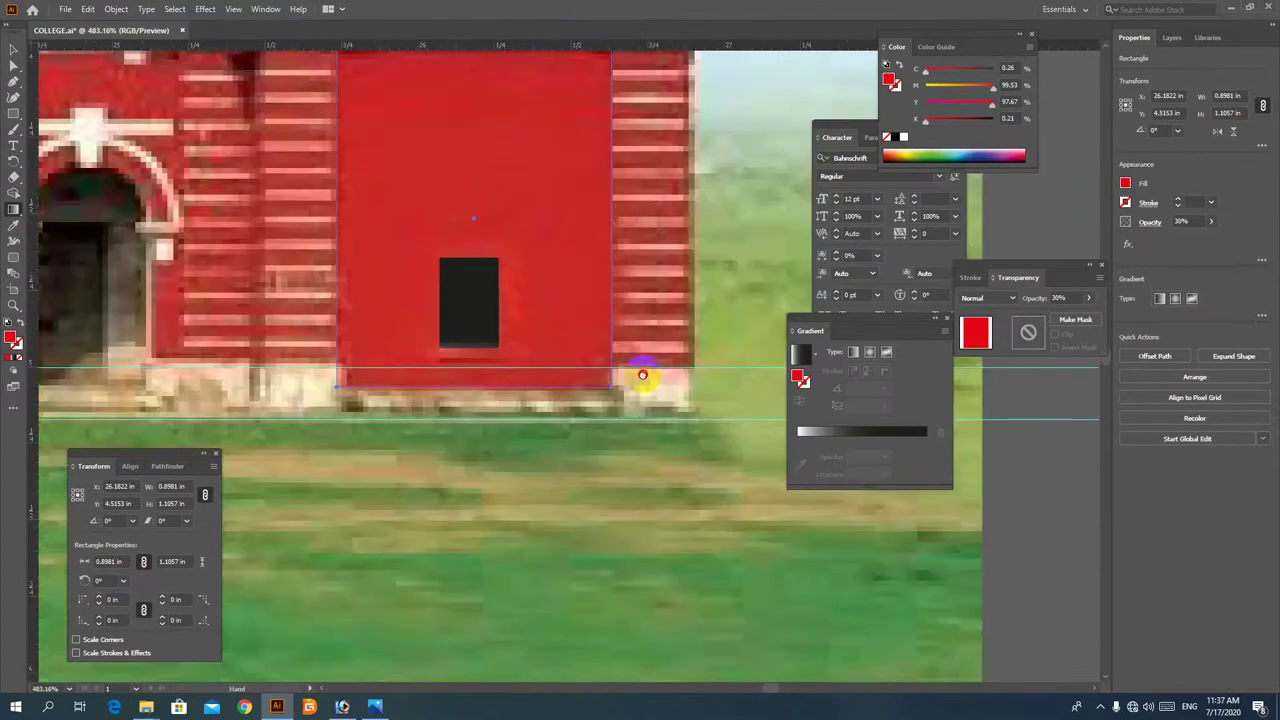
left_click(640, 372, "ctrl+alt")
left_click_drag(508, 186, 517, 314)
left_click_drag(536, 253, 405, 227)
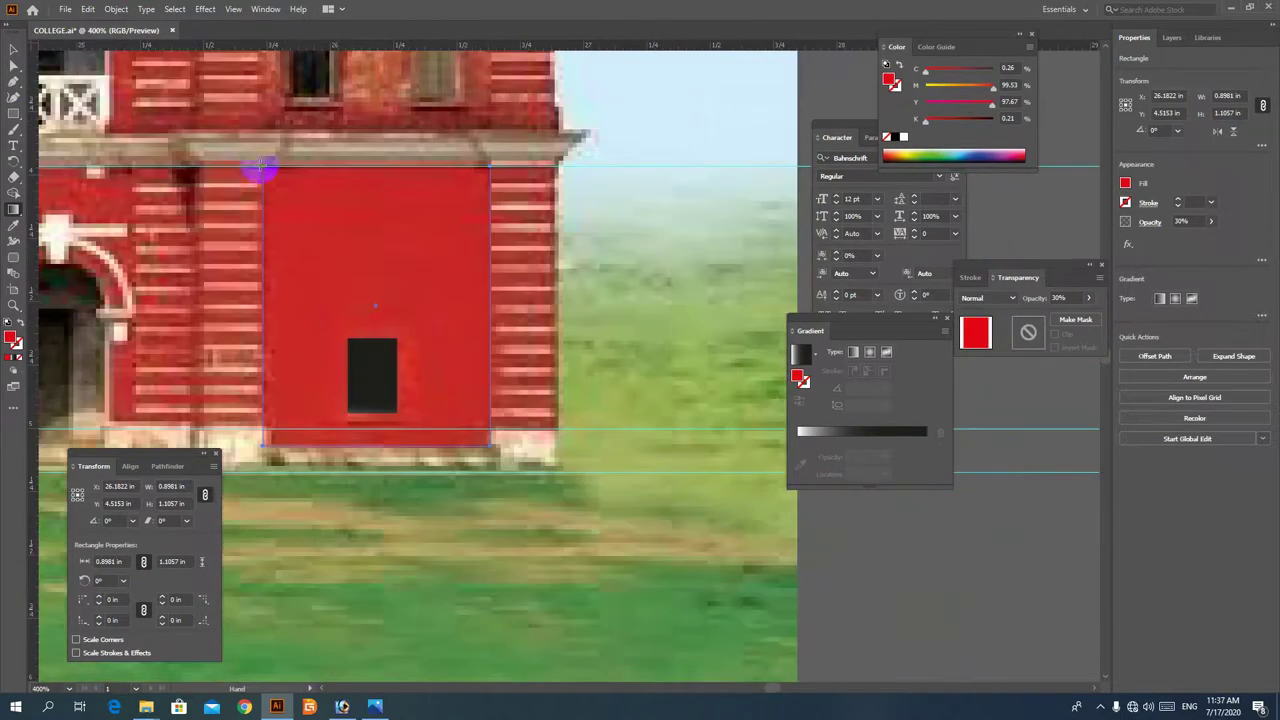
Duplicate the wall rectangle and reshape the copy to about 0.27 × 1.04 in over the adjacent outer striped strip, ending at the middle guide
left_click(13, 113)
left_click(435, 175)
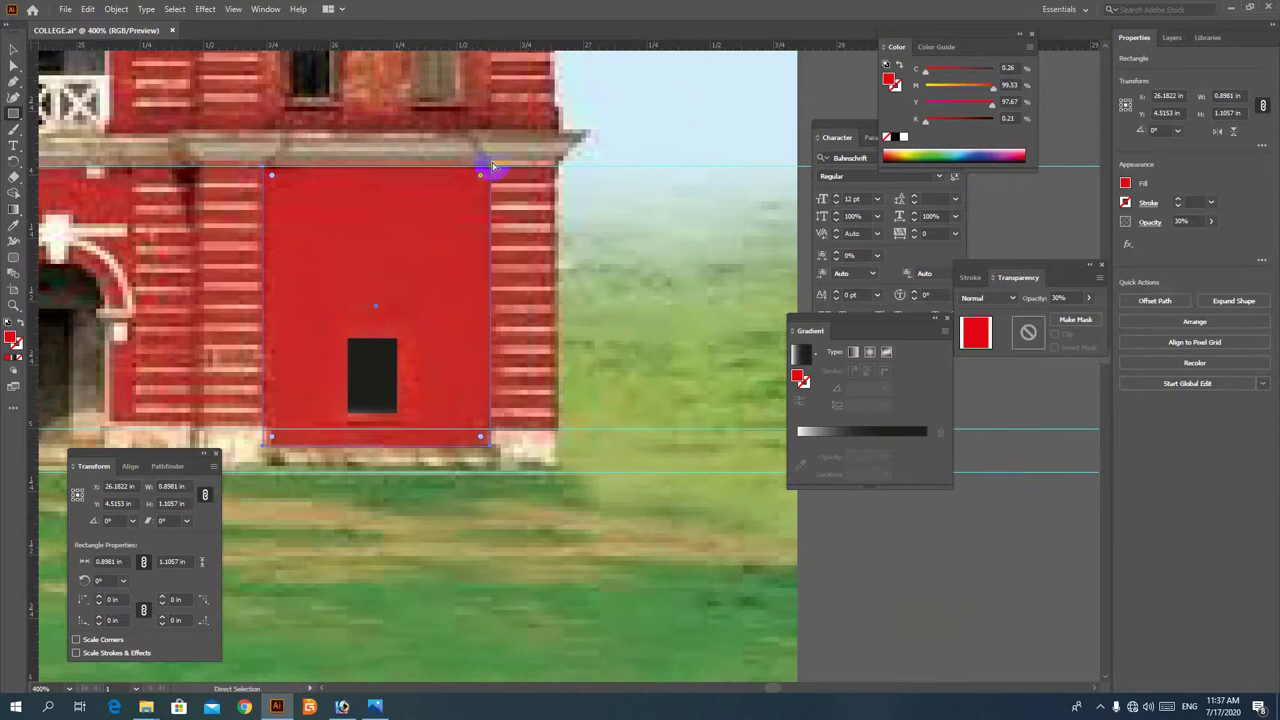
left_click(637, 193, "ctrl")
left_click(465, 205, "ctrl")
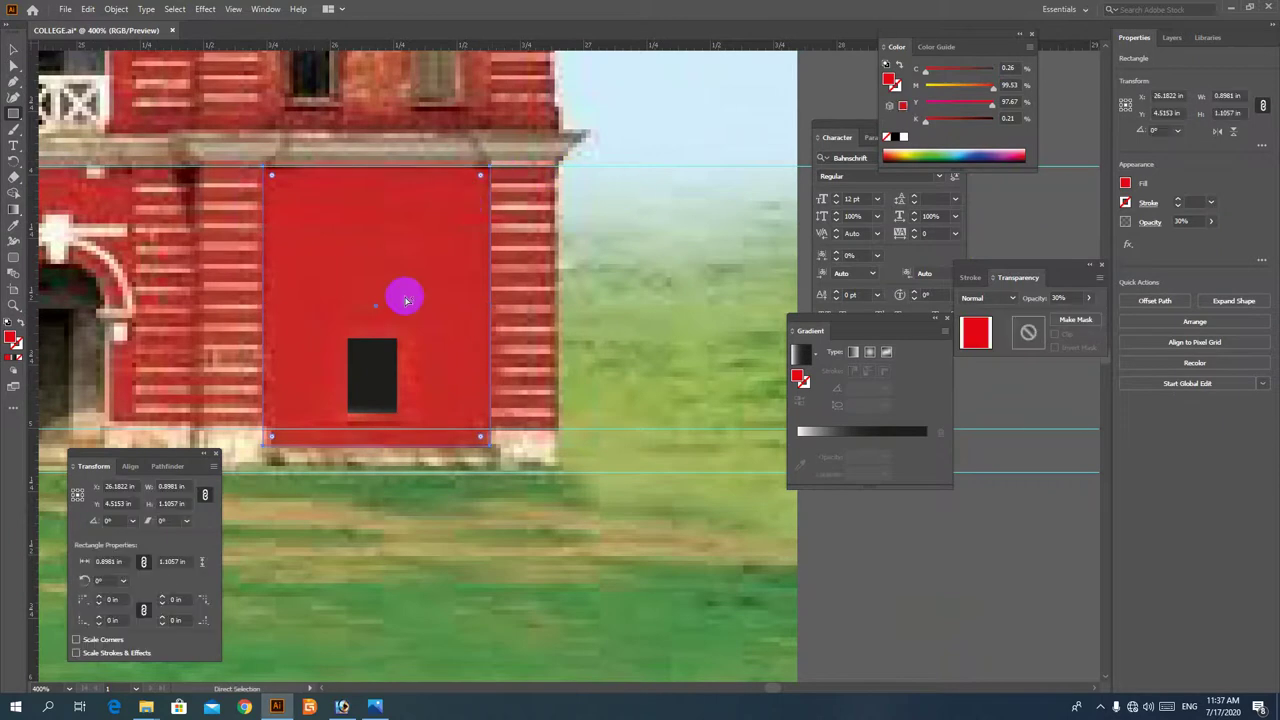
key("m")
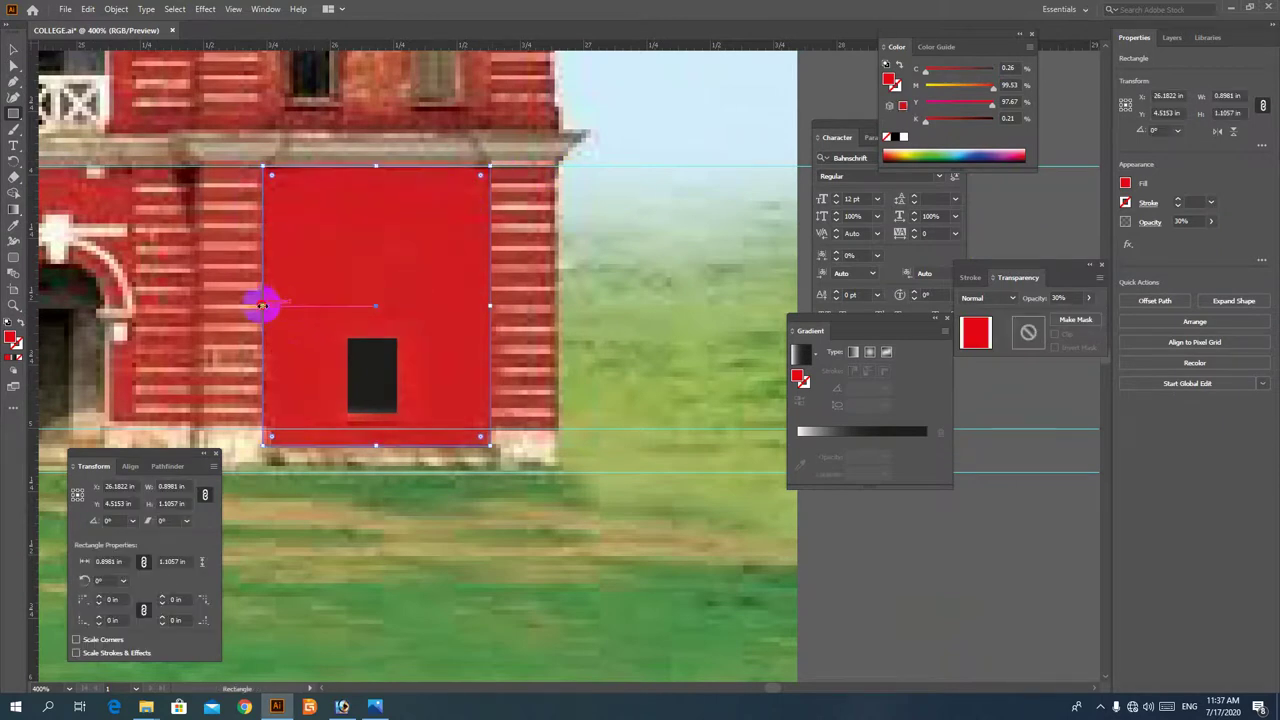
left_click_drag(261, 305, 558, 310)
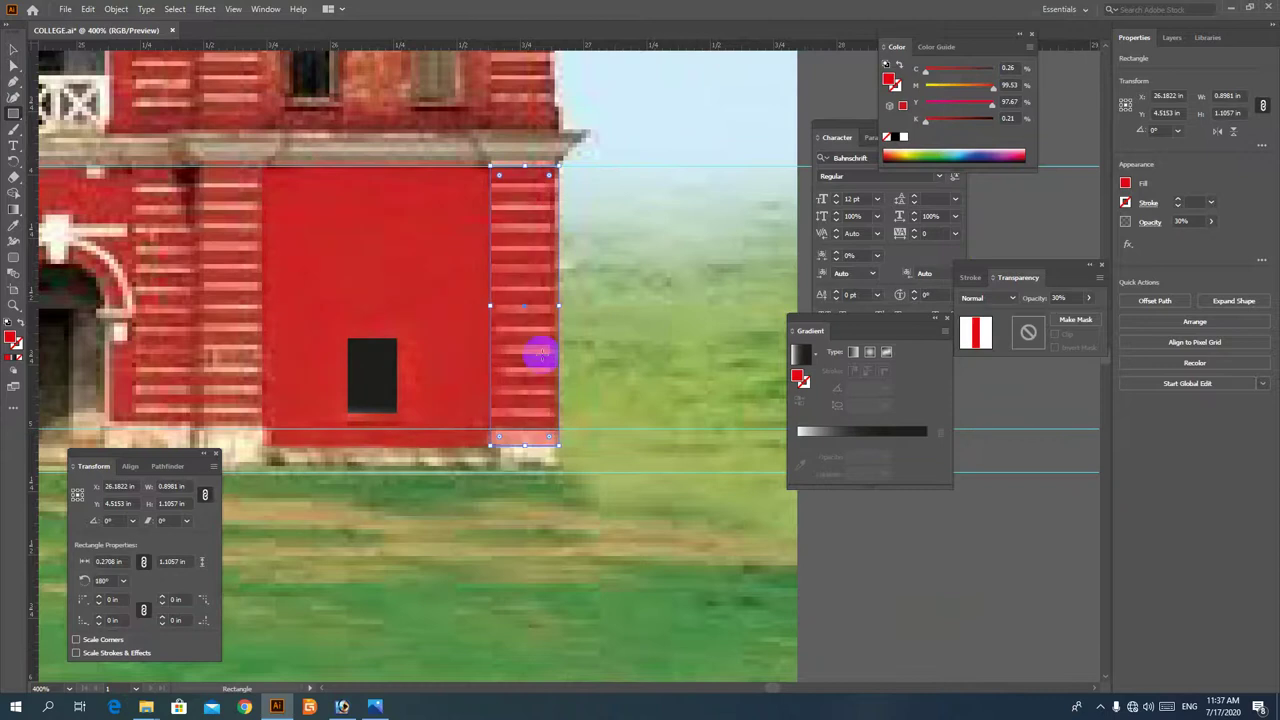
left_click_drag(523, 446, 526, 431)
key("ctrl+shift+a")
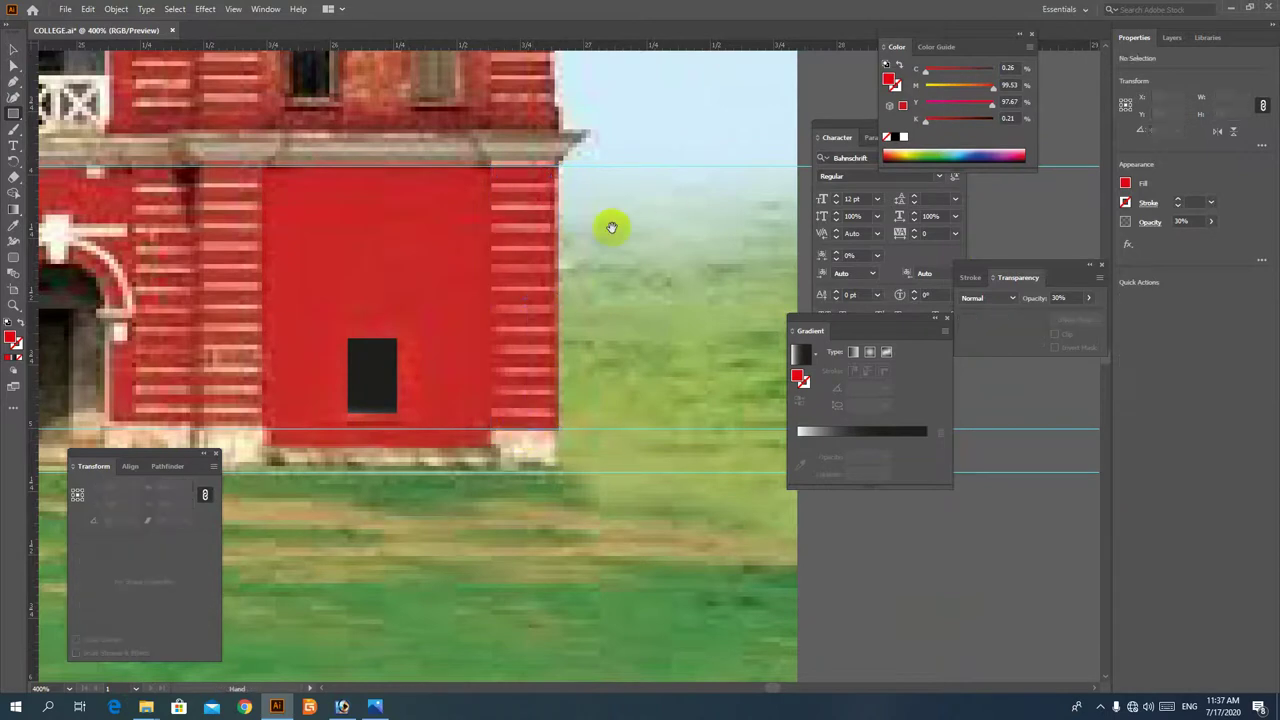
mouse_move(609, 223)
left_mouse_down()
mouse_move(660, 263)
mouse_move(603, 236)
left_mouse_up()
left_click(640, 256, "ctrl")
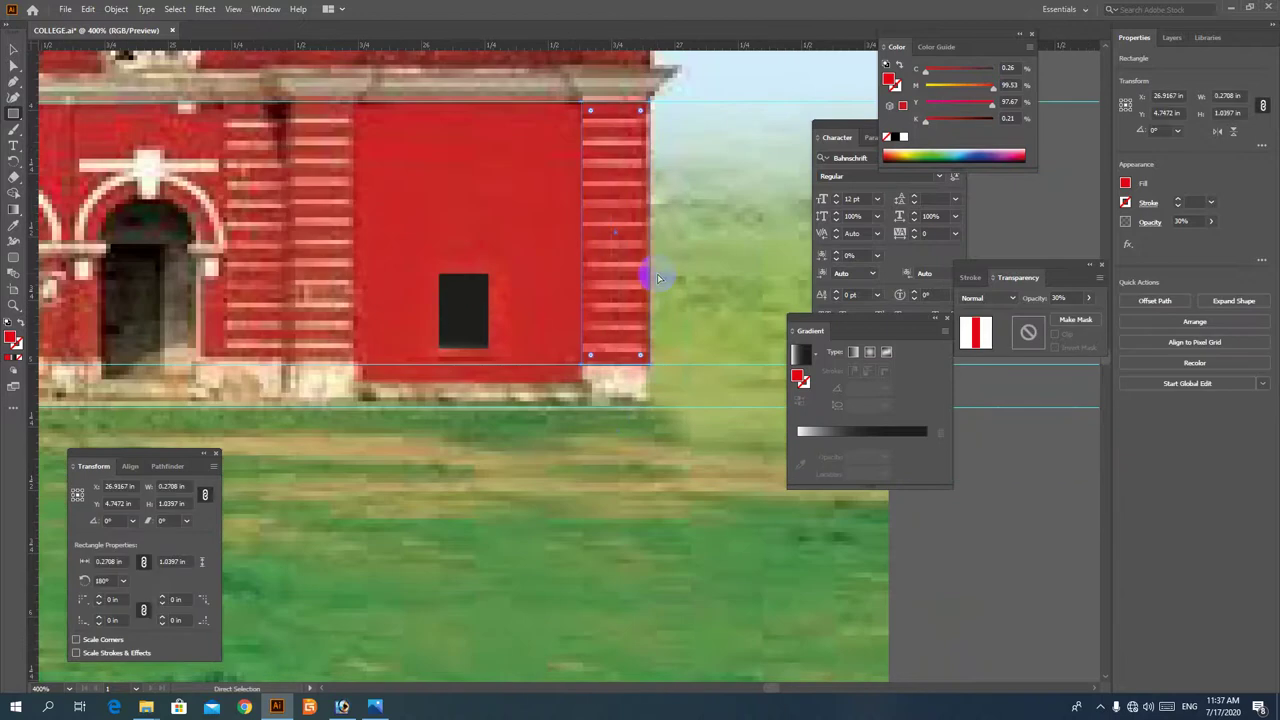
left_click(553, 266, "ctrl+shift")
left_click(730, 232, "ctrl")
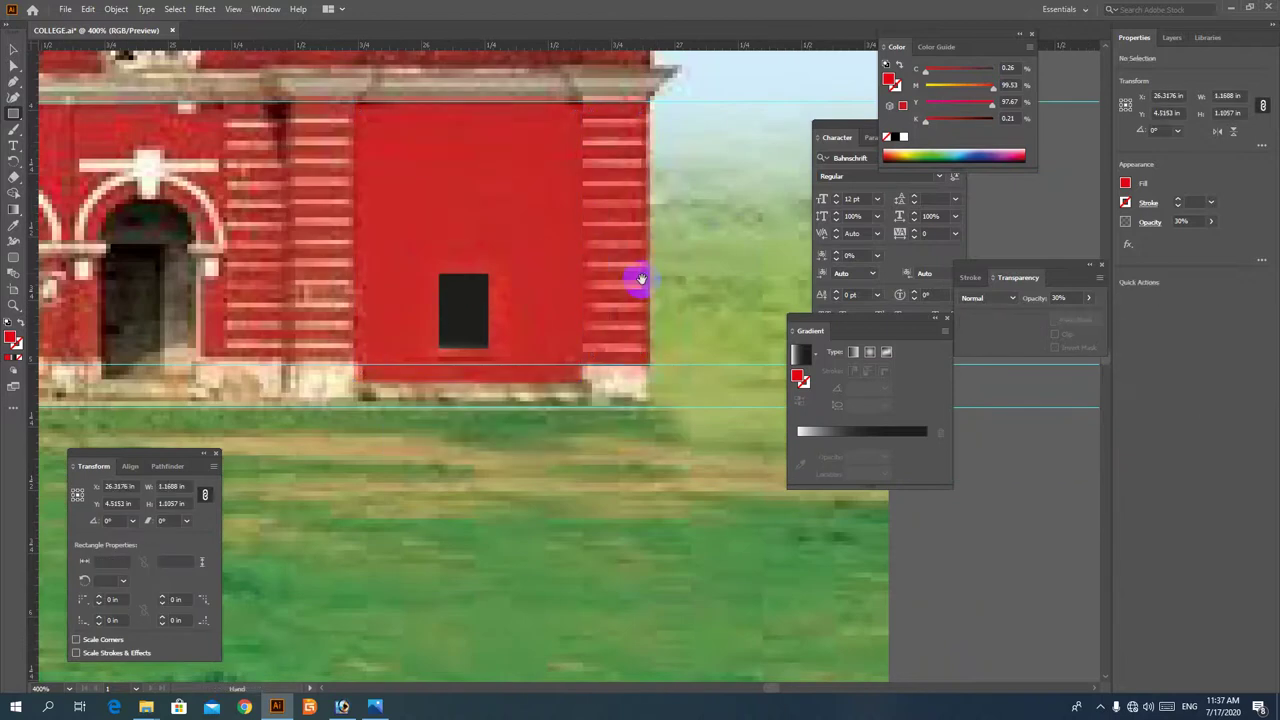
Draw a rectangle about 0.27 × 0.17 in over the strip's stone base between the lower two guides and fill it with white
left_click_drag(640, 281, 690, 307)
left_click_drag(602, 352, 589, 402)
left_click_drag(252, 233, 648, 486)
left_click(903, 139)
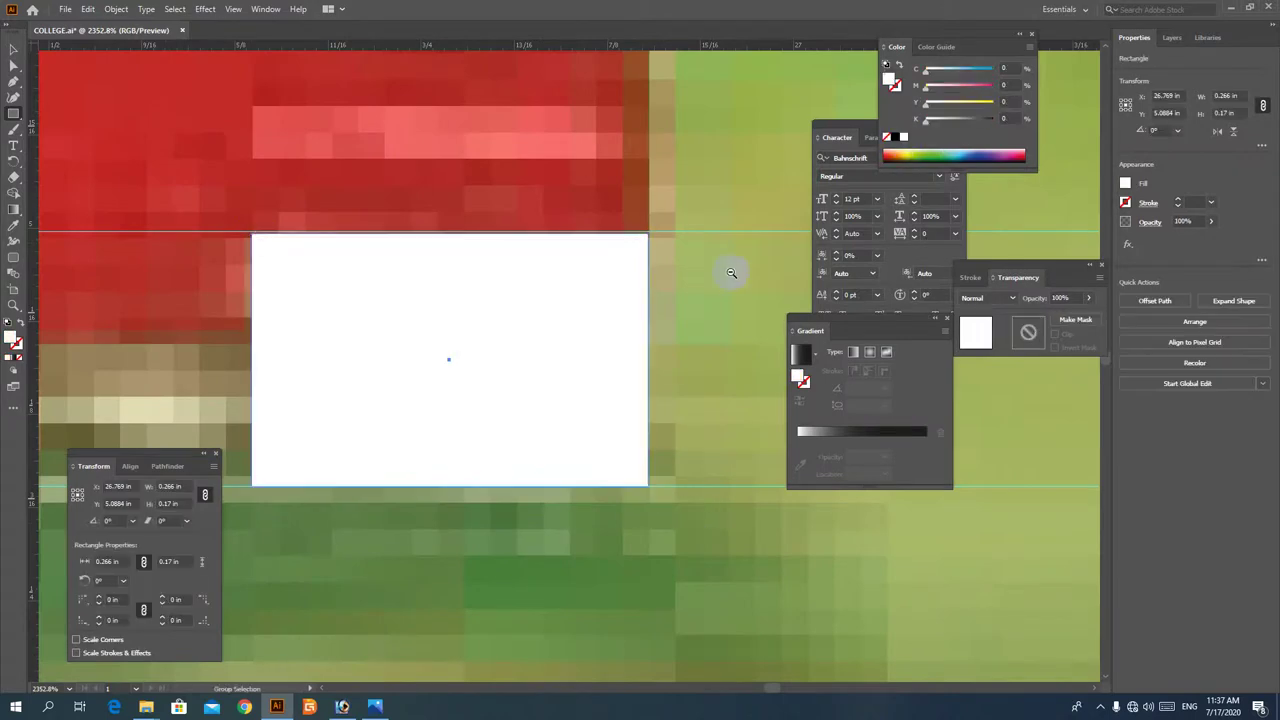
scroll(578, 340, "down", 8)
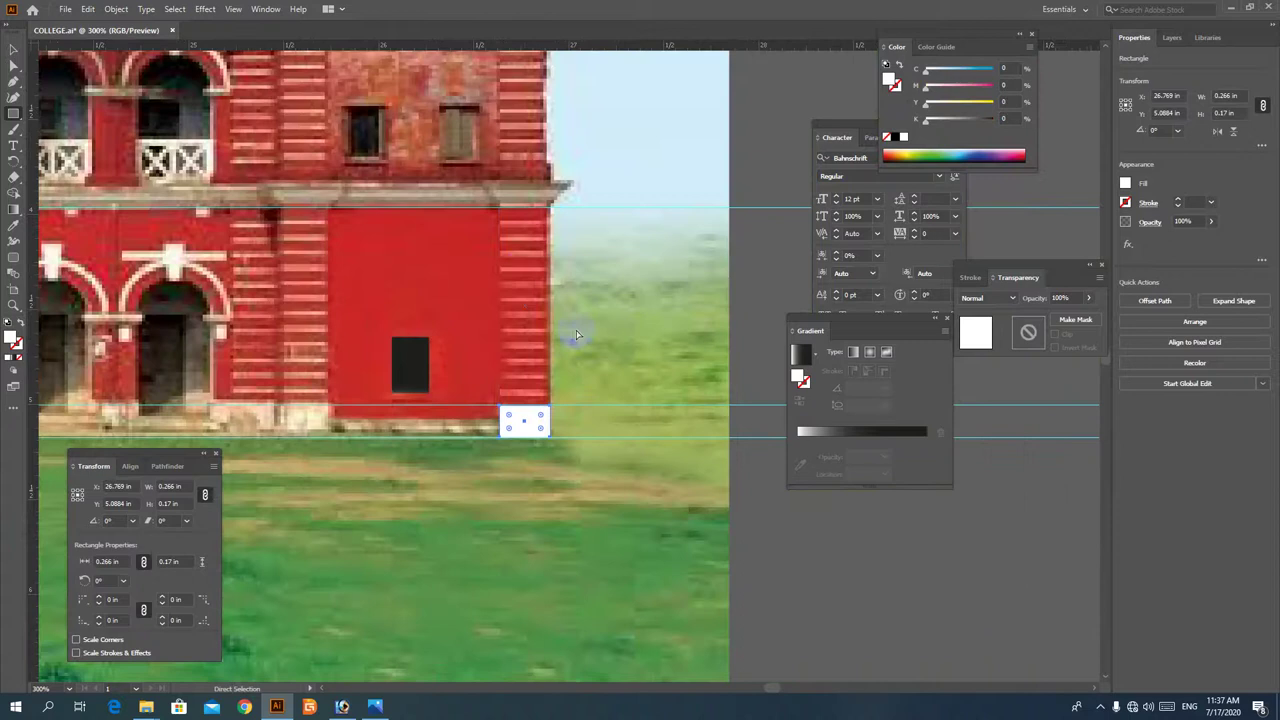
Set the large lower wall rectangle's opacity to 100%
left_click(524, 265)
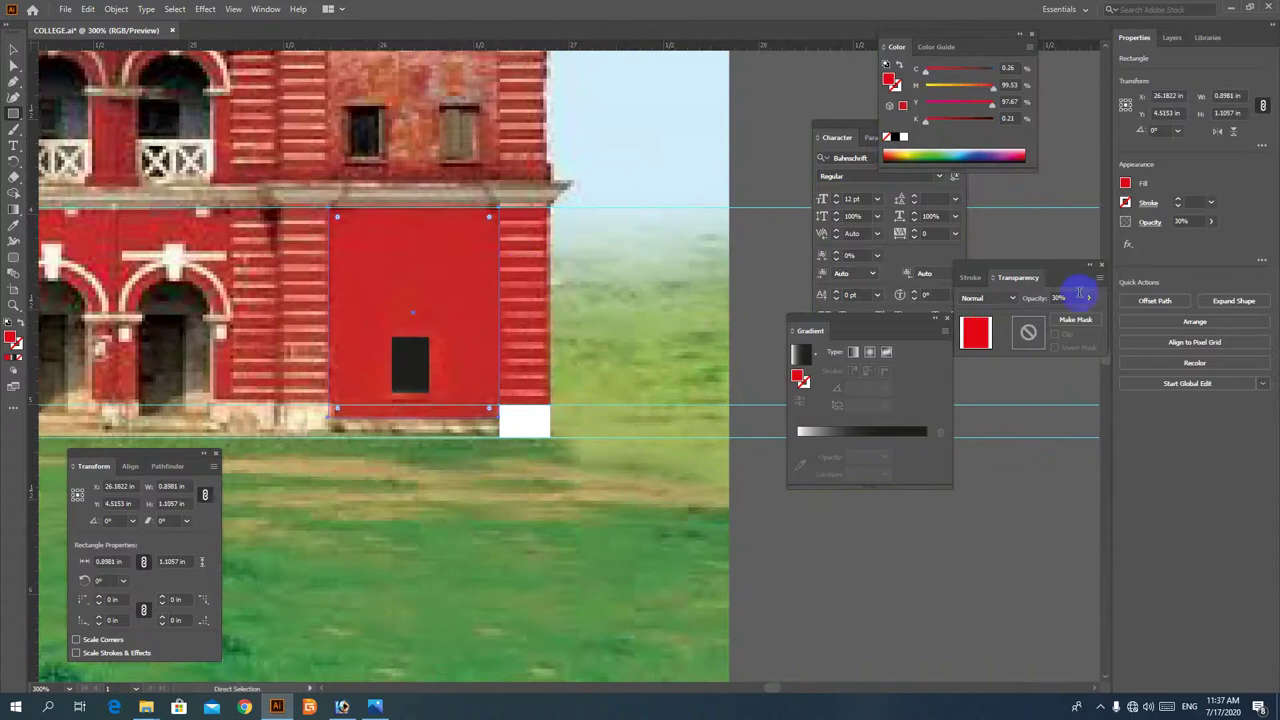
left_click_drag(1149, 322, 1149, 323)
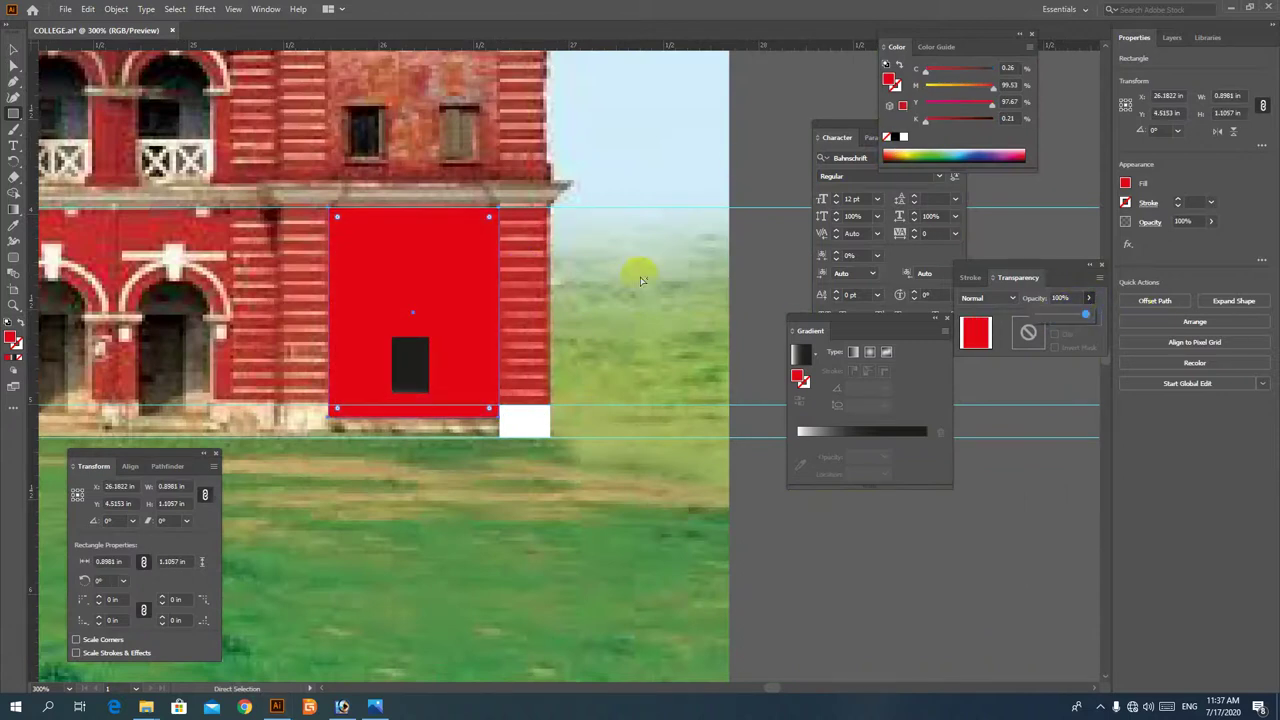
left_click(541, 261)
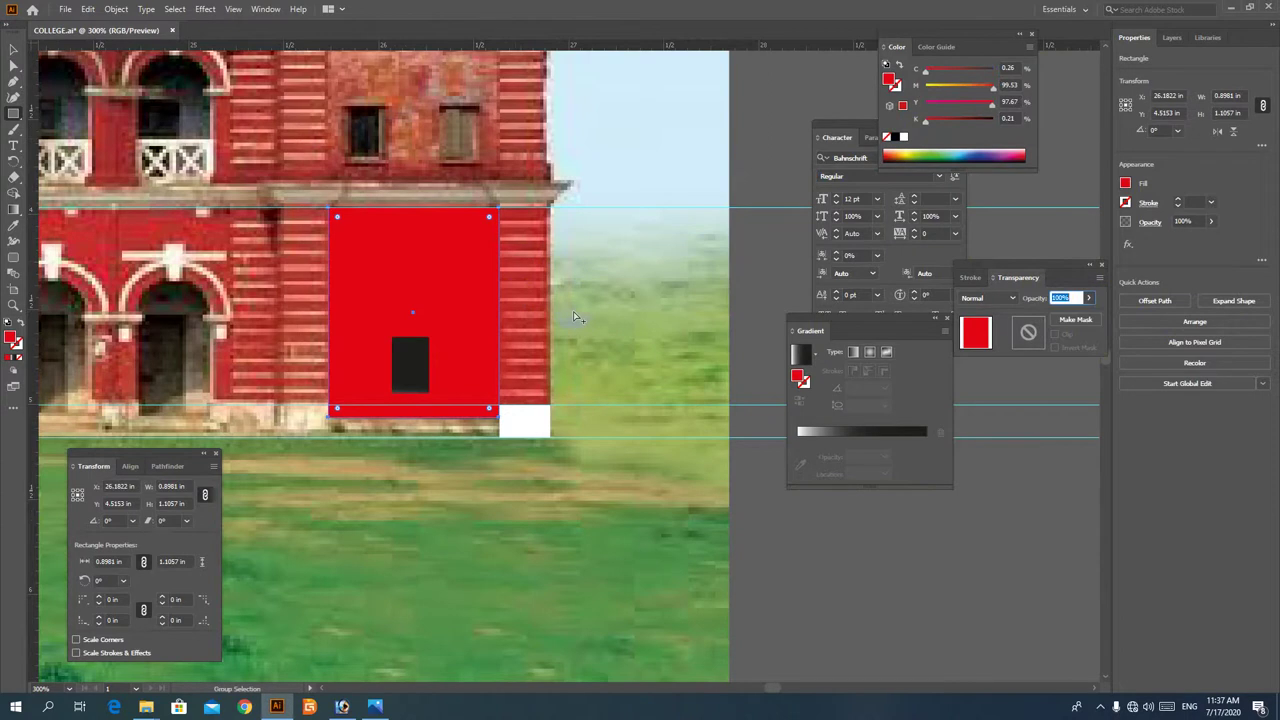
left_click(665, 263)
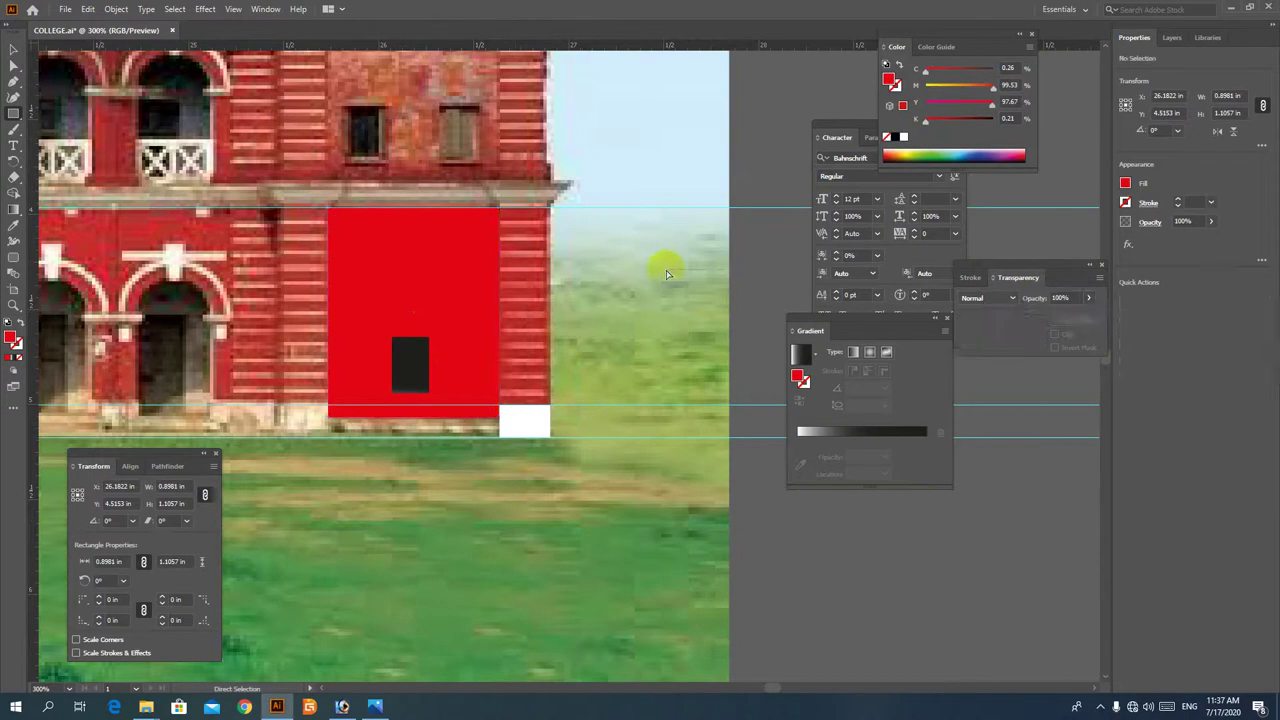
left_click(712, 362)
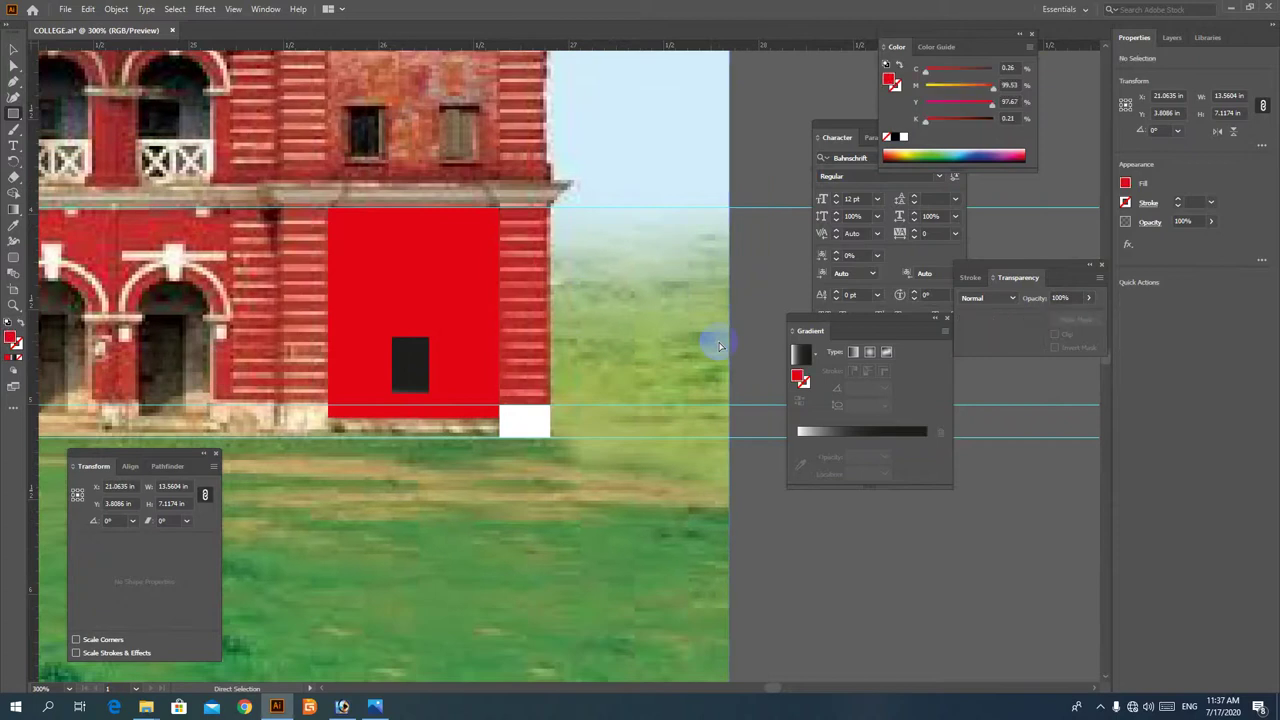
Set the narrow red strip's opacity to 100%, keeping it in its original position beside the wall
left_click(517, 263)
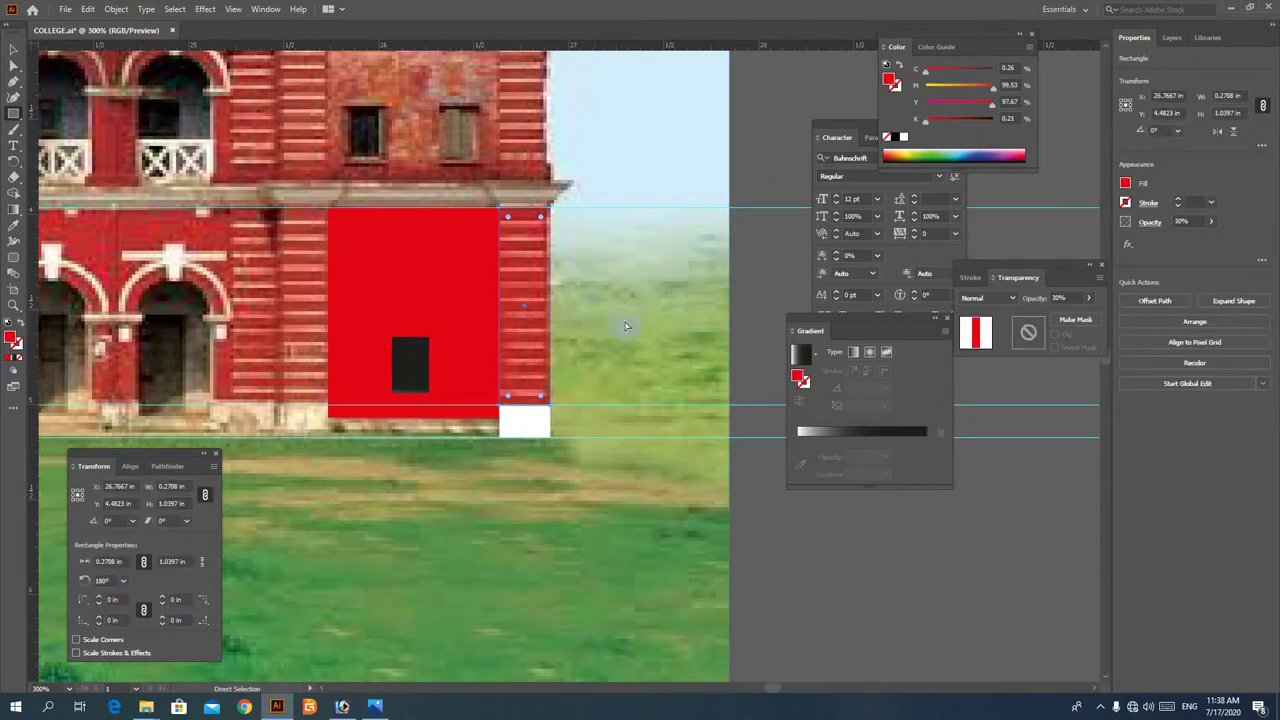
left_click(677, 364)
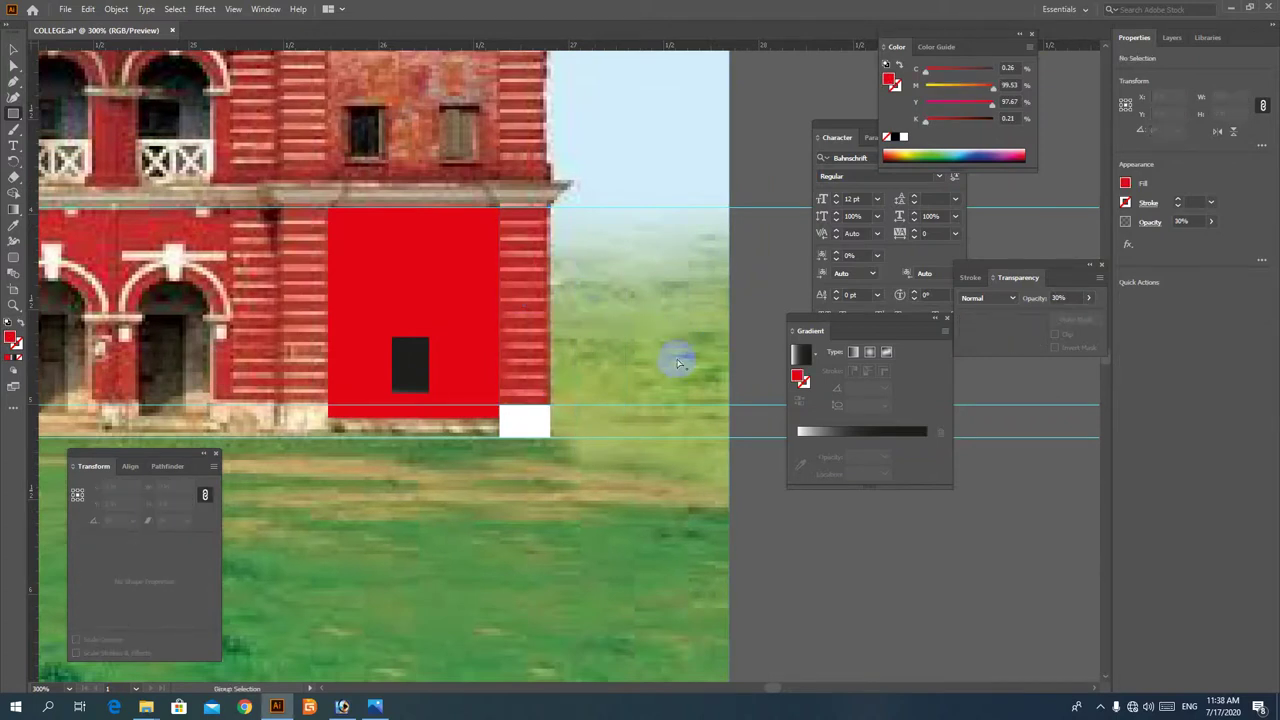
left_click_drag(536, 294, 589, 333)
key("ctrl+z")
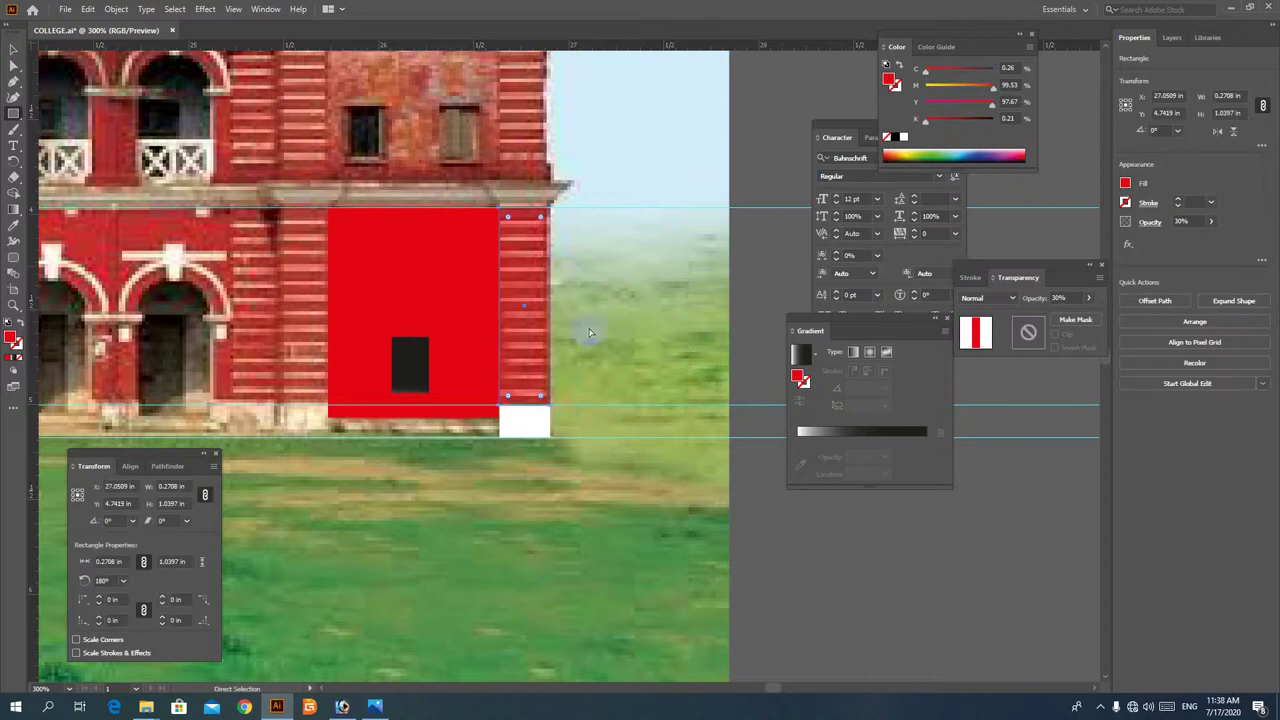
left_click(1088, 299)
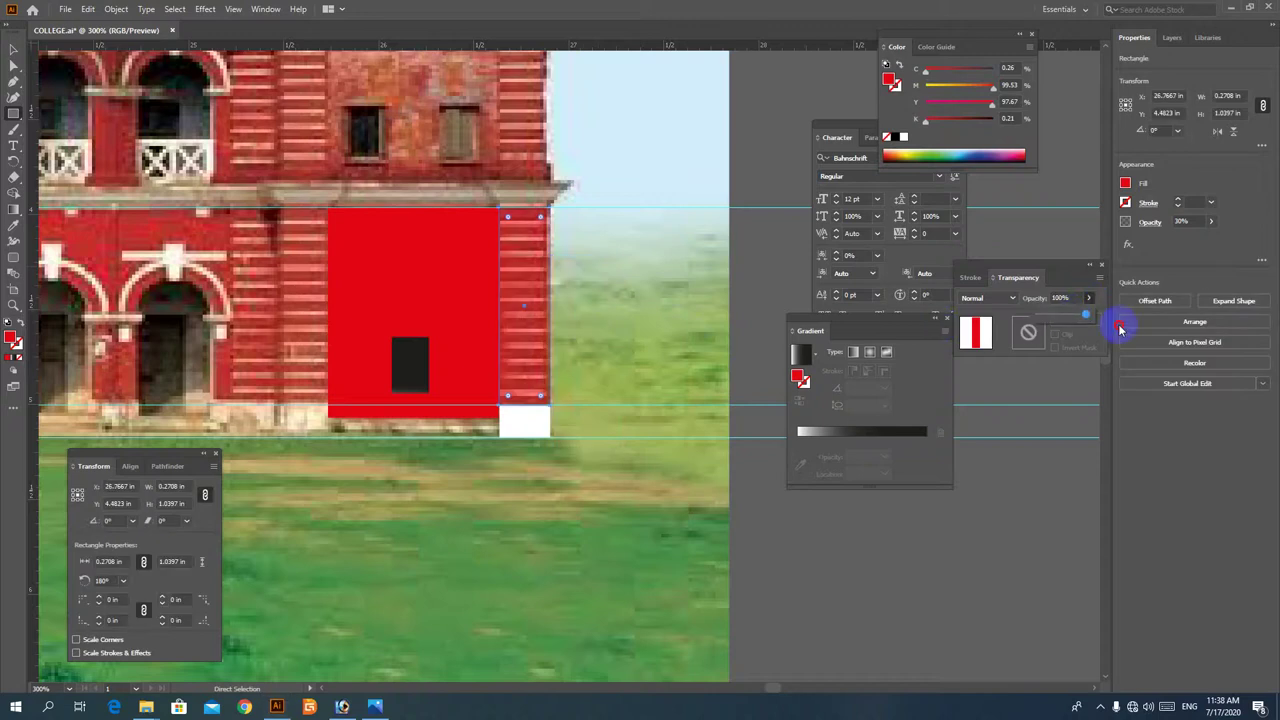
left_click_drag(1120, 328, 1120, 328)
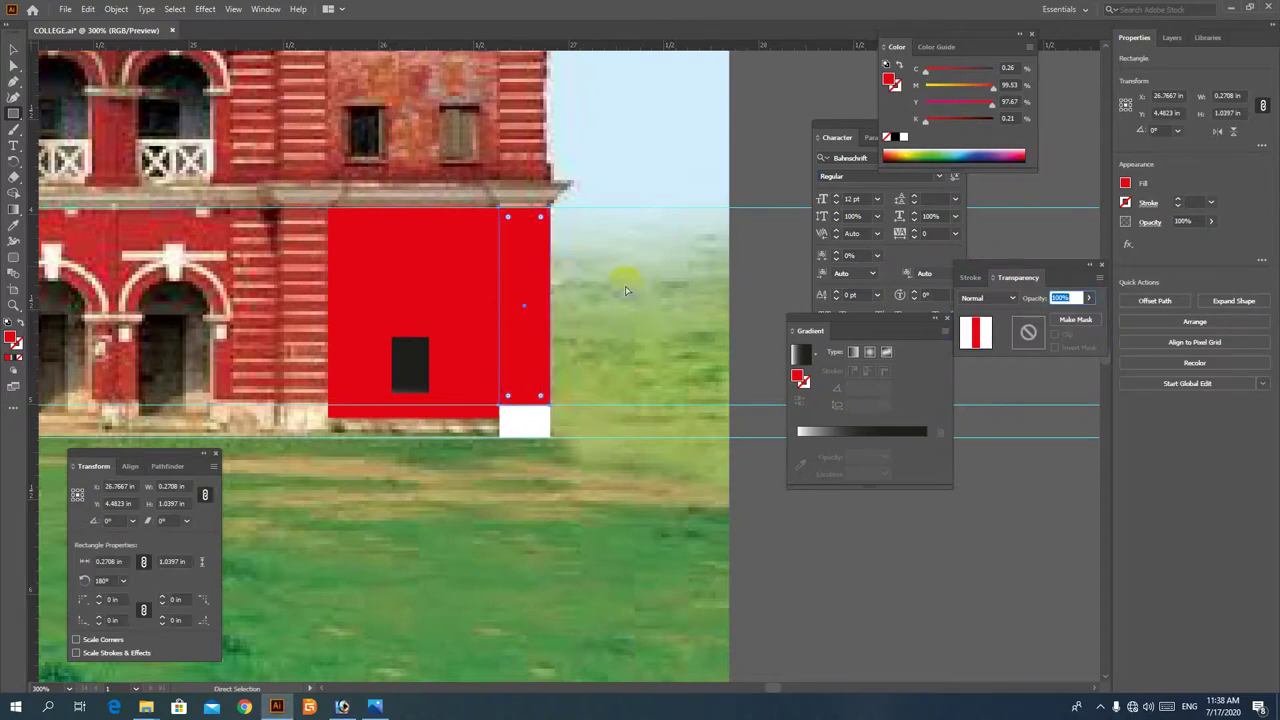
Darken the lower wall rectangle's fill by setting its cyan to 35%
left_click(446, 257)
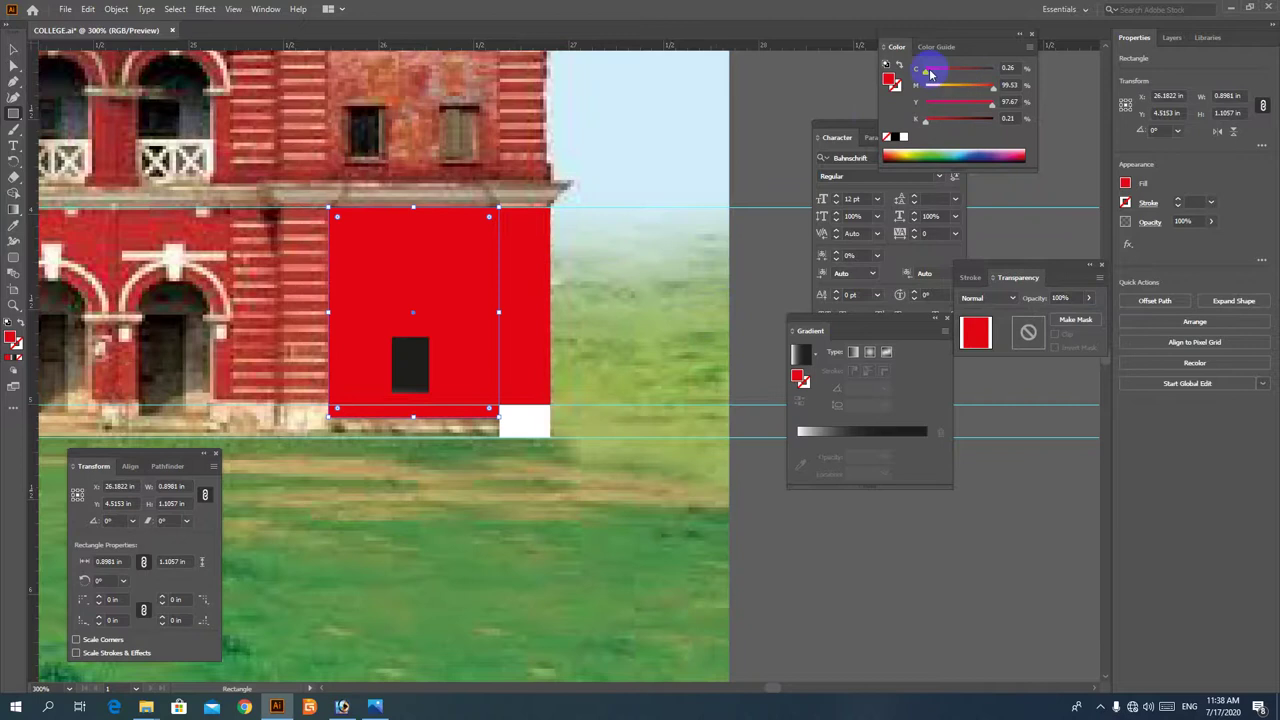
left_click_drag(930, 74, 933, 72)
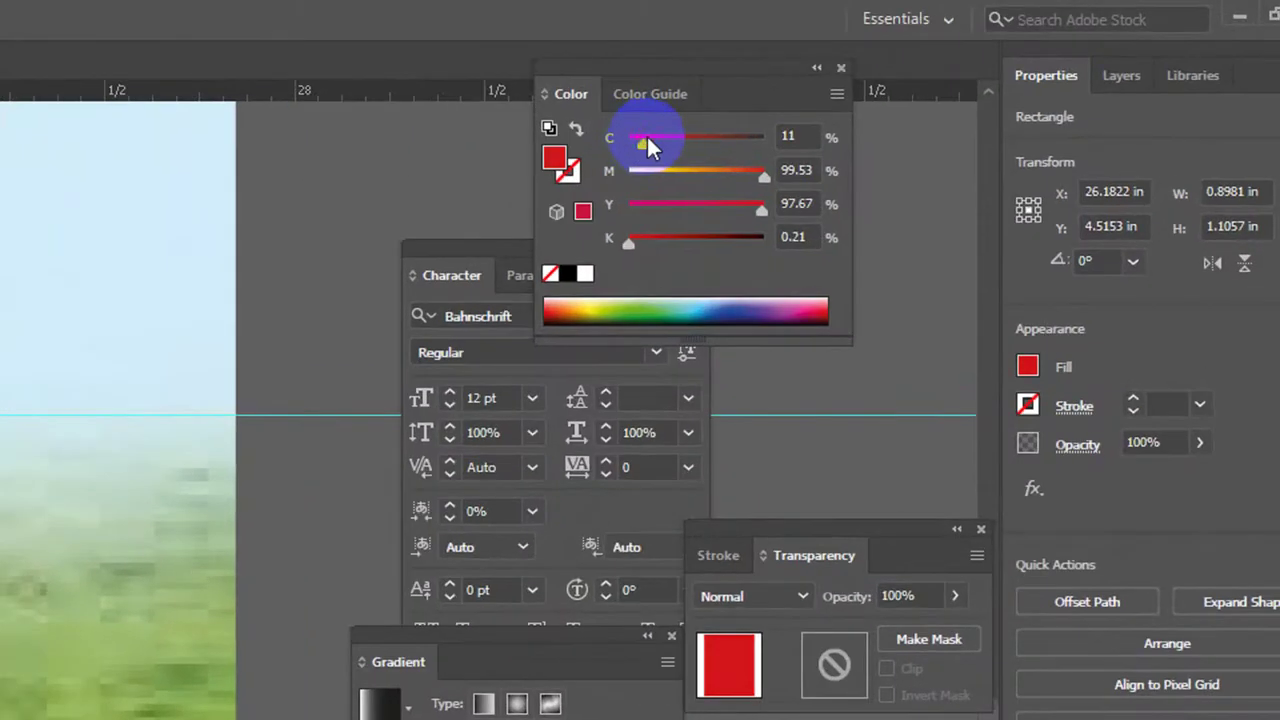
left_click_drag(648, 146, 664, 147)
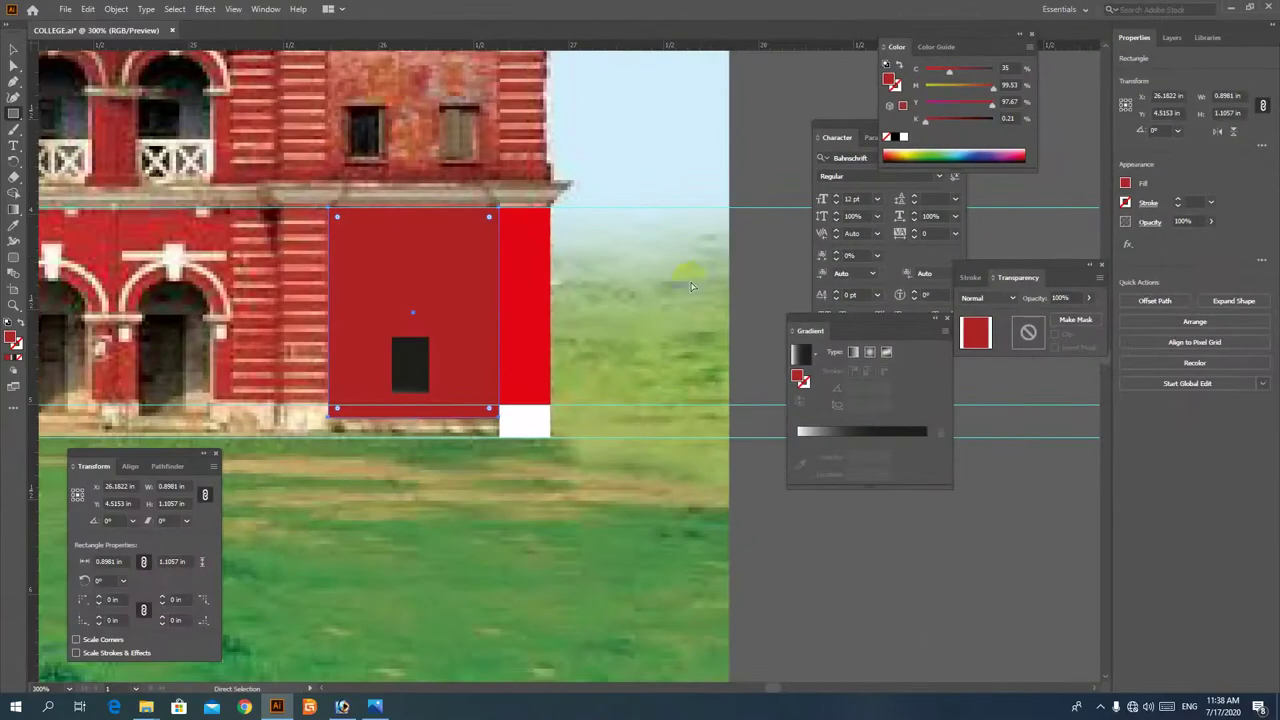
left_click(678, 322, "ctrl")
Compare the recoloured lower wall with the rest of the building in the reference photo
left_click(508, 348, "ctrl+alt")
left_click(508, 348, "ctrl+alt")
left_click(508, 348, "ctrl+alt")
left_click_drag(394, 362, 741, 342)
left_click_drag(339, 352, 238, 298)
left_click_drag(617, 299, 274, 300)
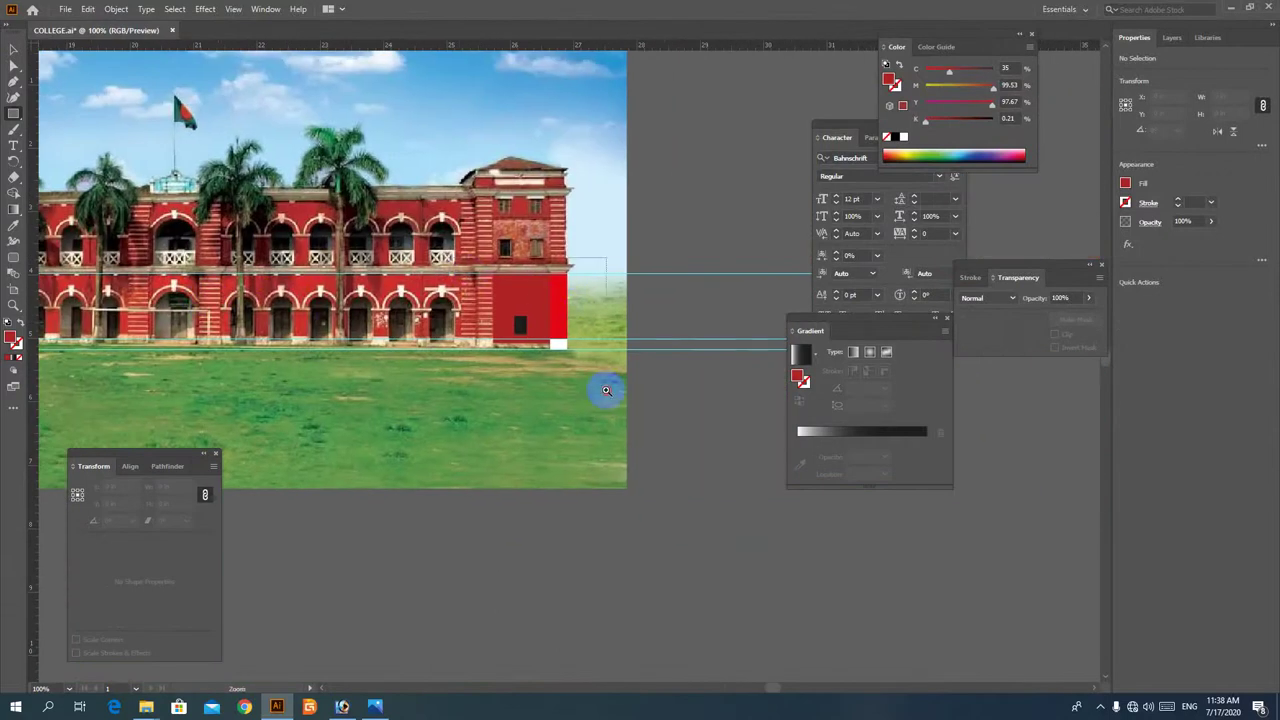
left_click_drag(606, 389, 420, 256)
left_click_drag(740, 372, 452, 376)
Darken the narrow strip's red fill by setting its cyan to 19%
left_click(526, 286)
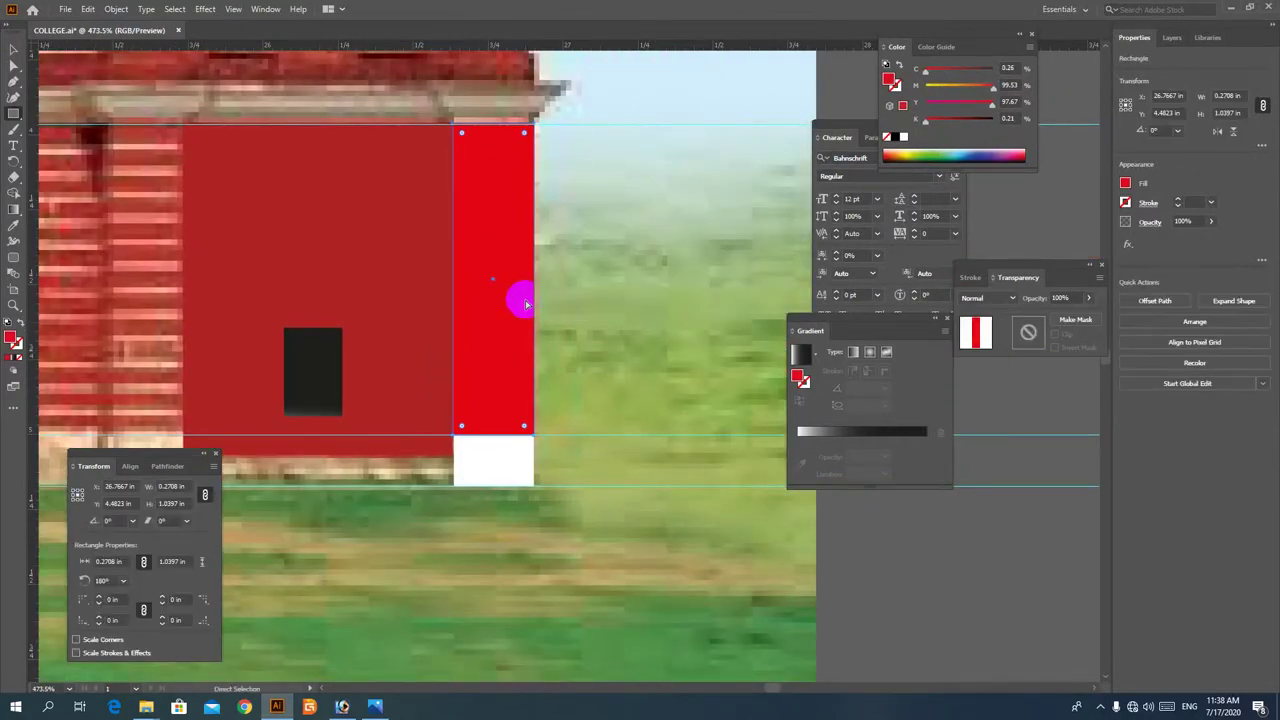
left_click(590, 296, "alt")
left_click_drag(557, 347, 609, 343)
left_click(584, 298, "ctrl")
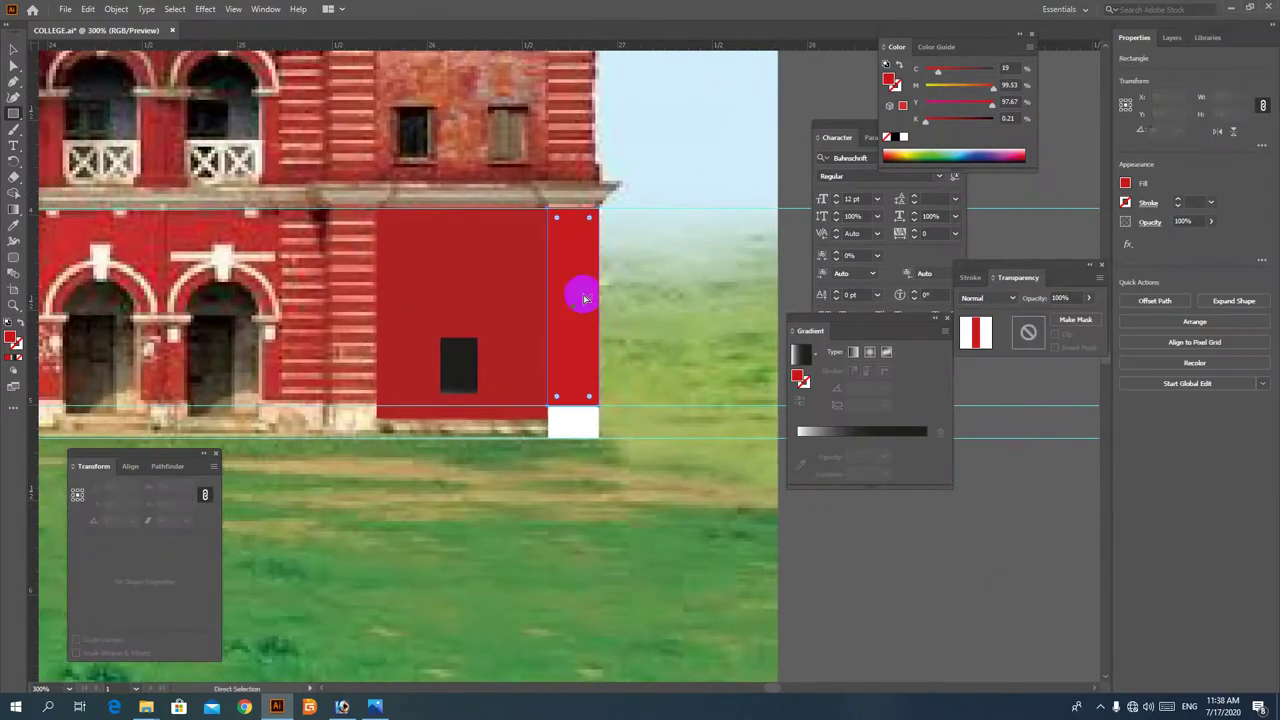
left_click(576, 421, "ctrl+shift")
left_click(814, 590, "ctrl")
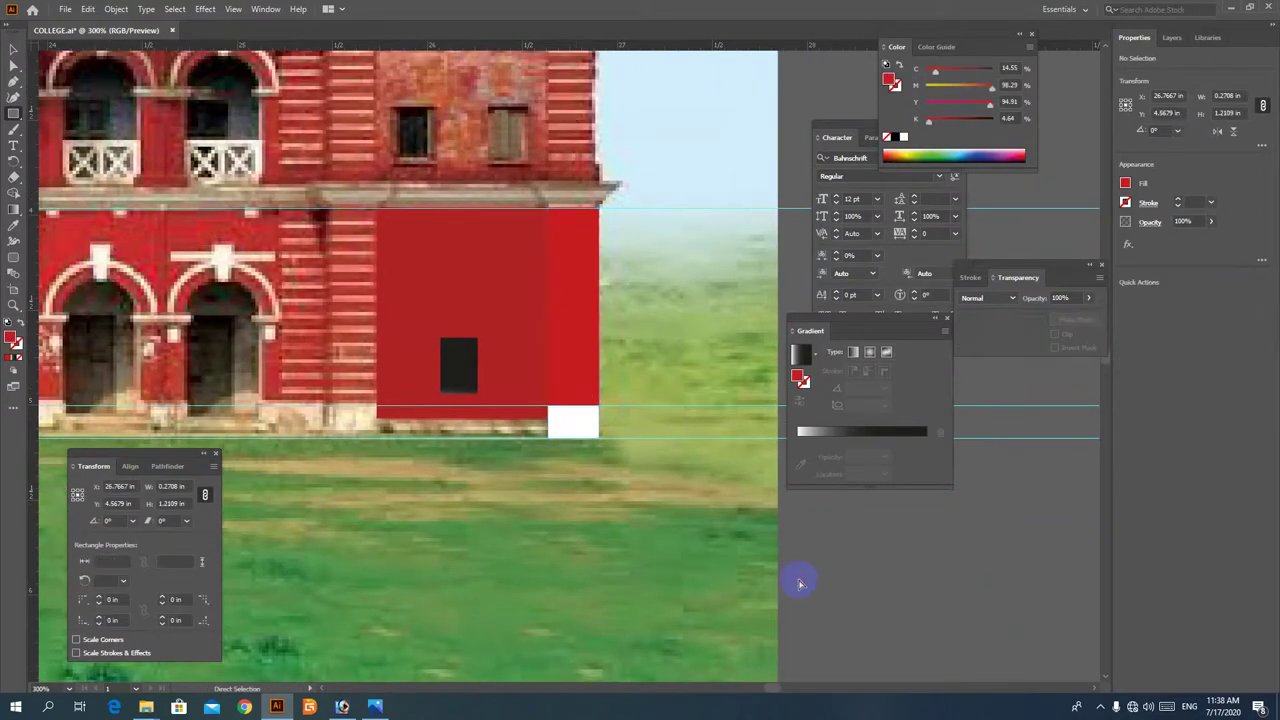
Draw a rectangle about 0.90 × 0.06 in along the wall's foot and match its fill to the white base block
left_click_drag(383, 414, 546, 430)
key("a")
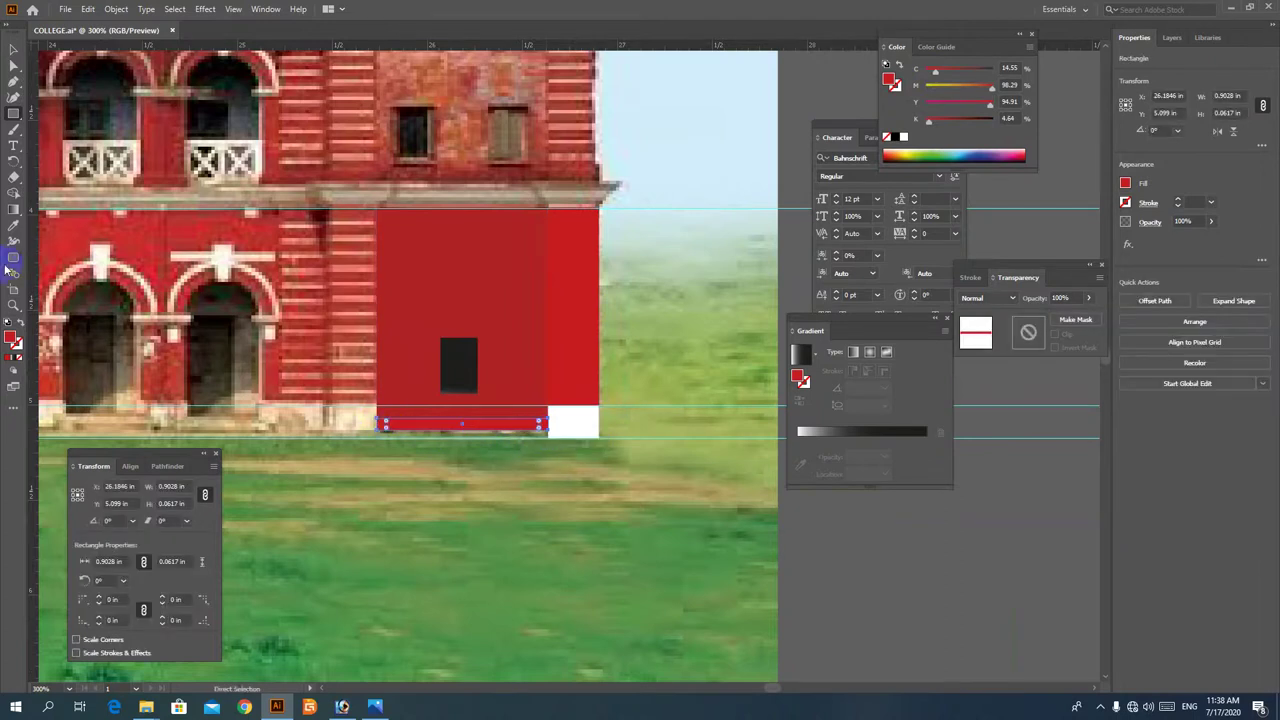
left_click(573, 423)
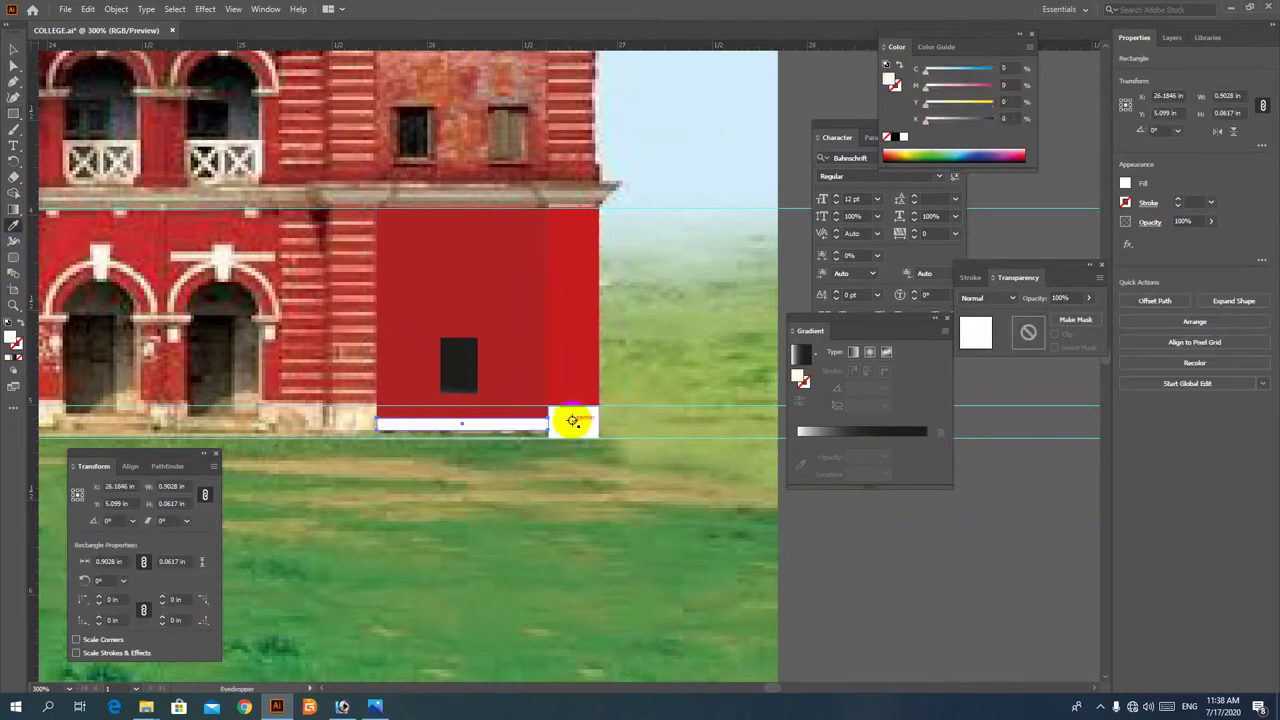
Duplicate the narrow red strip together with its white base block to the left side of the lower wall
left_click(933, 584, "ctrl")
key("space")
left_click_drag(646, 474, 758, 543)
left_click(687, 489, "ctrl")
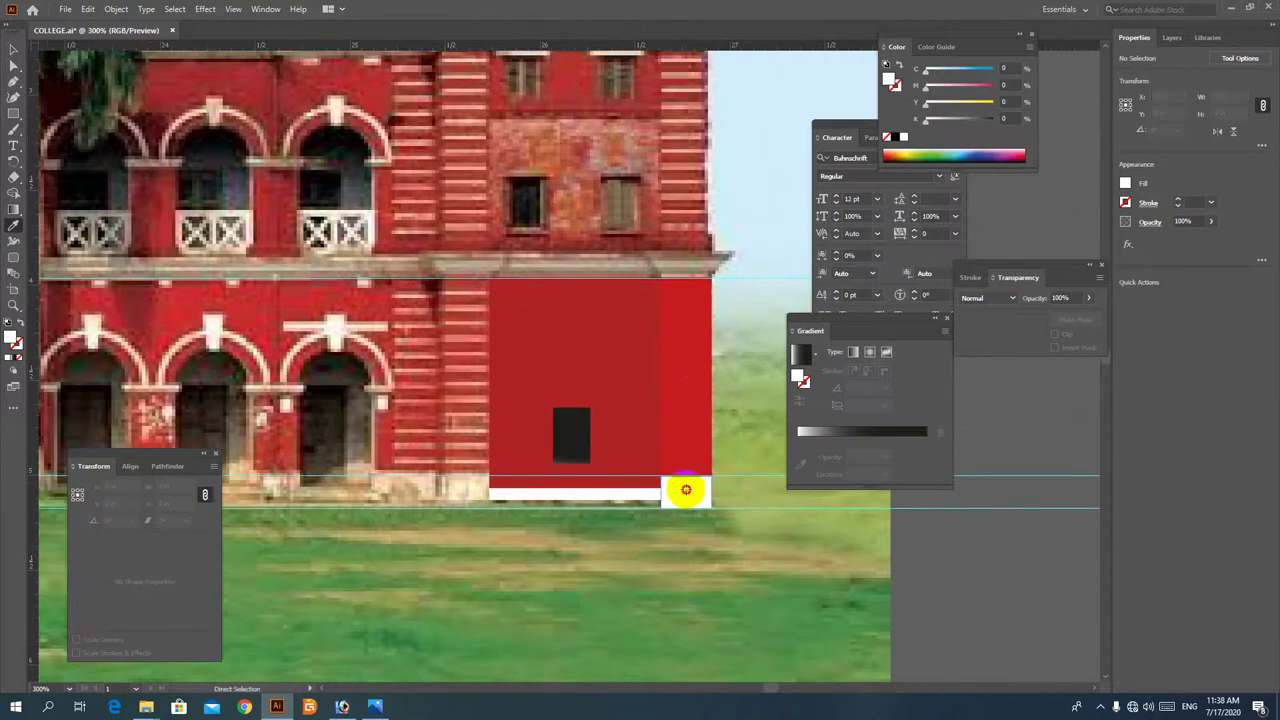
left_click(690, 433, "ctrl+shift")
left_click_drag(688, 396, 466, 385)
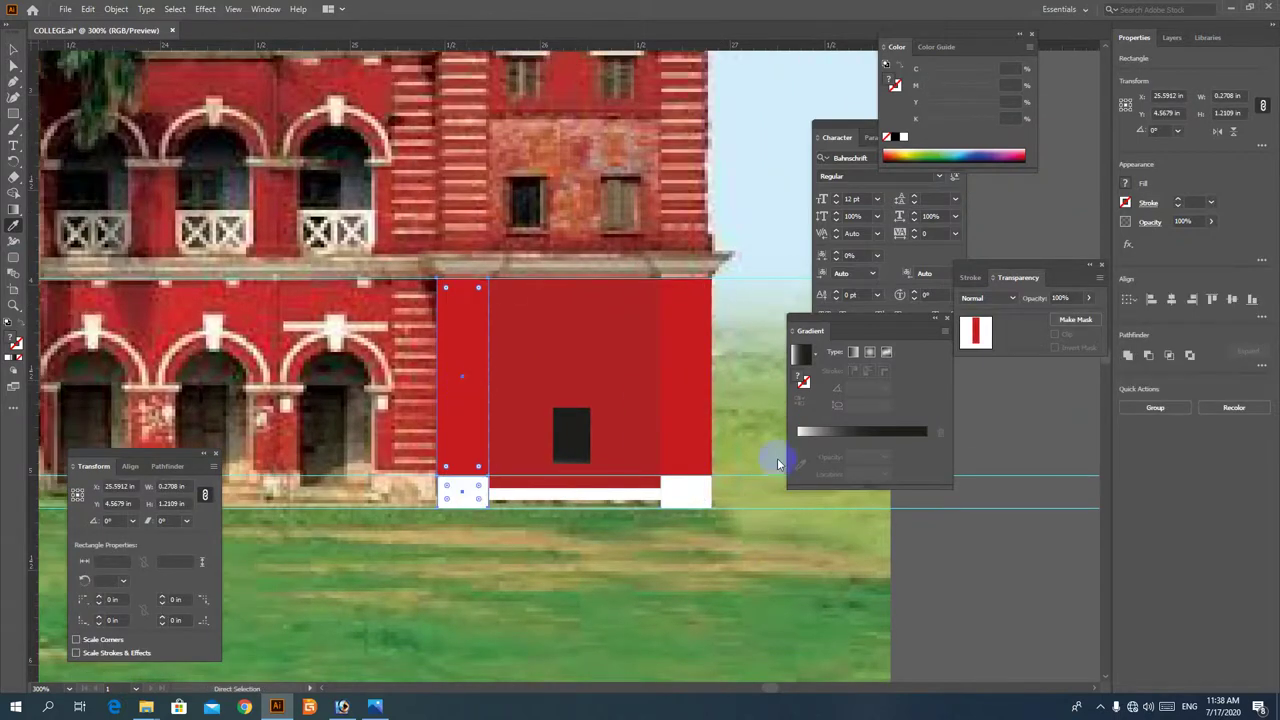
left_click(826, 531, "ctrl")
Draw two white bars over the cornice end above the right strip, about 0.46 × 0.03 in and 0.28 × 0.03 in
left_click(612, 498, "ctrl+alt")
left_click_drag(600, 406, 614, 481)
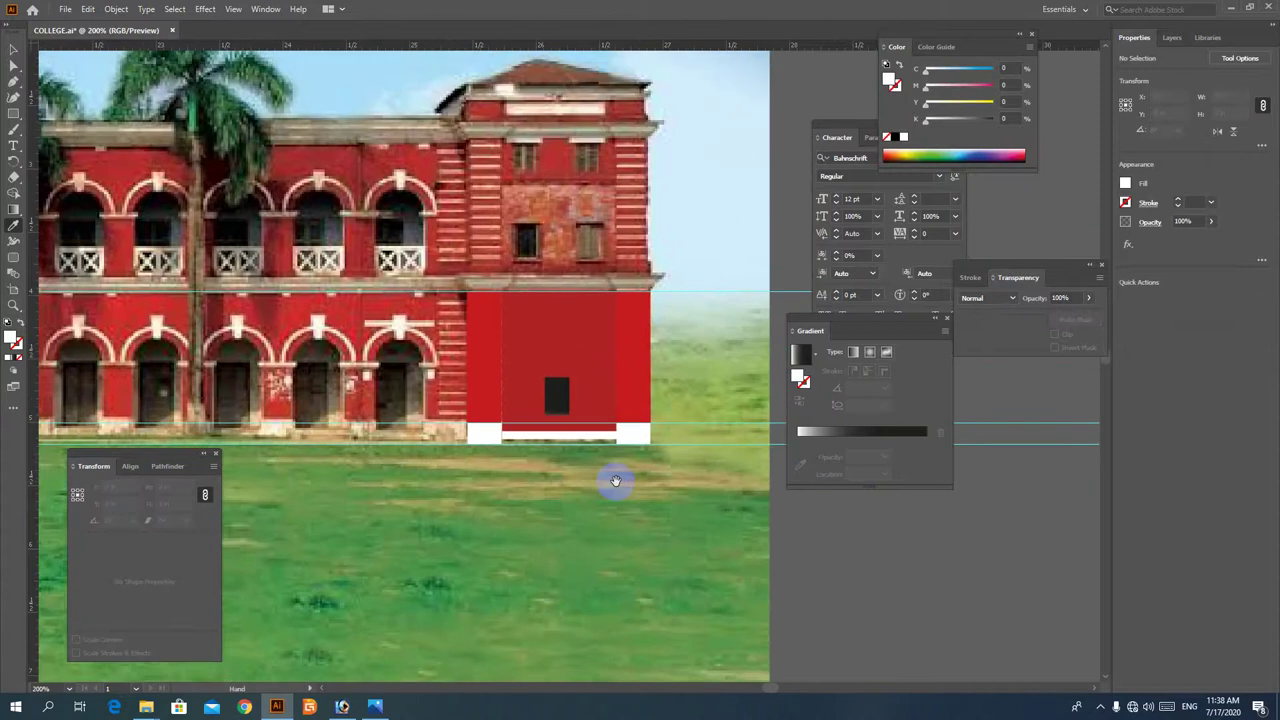
left_click_drag(613, 359, 592, 468)
left_click_drag(407, 354, 721, 463)
mouse_move(698, 442)
left_mouse_down()
mouse_move(594, 460)
mouse_move(417, 455)
left_mouse_up()
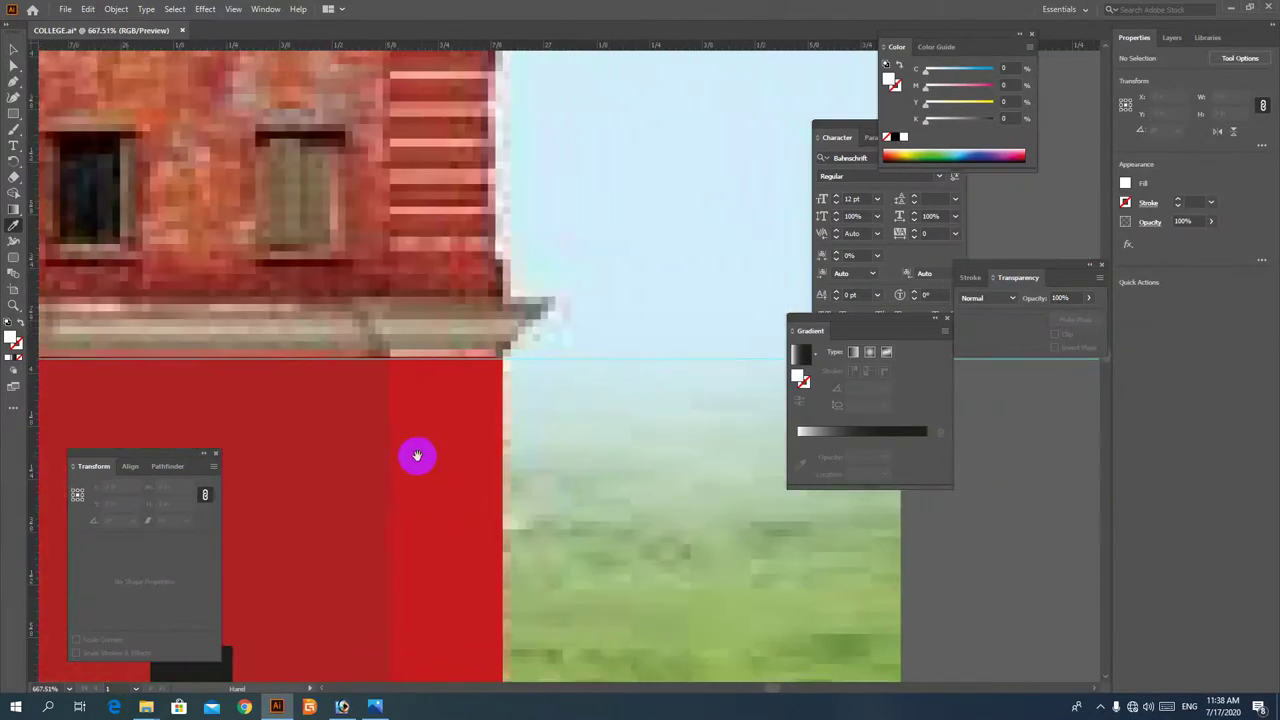
left_click(13, 115)
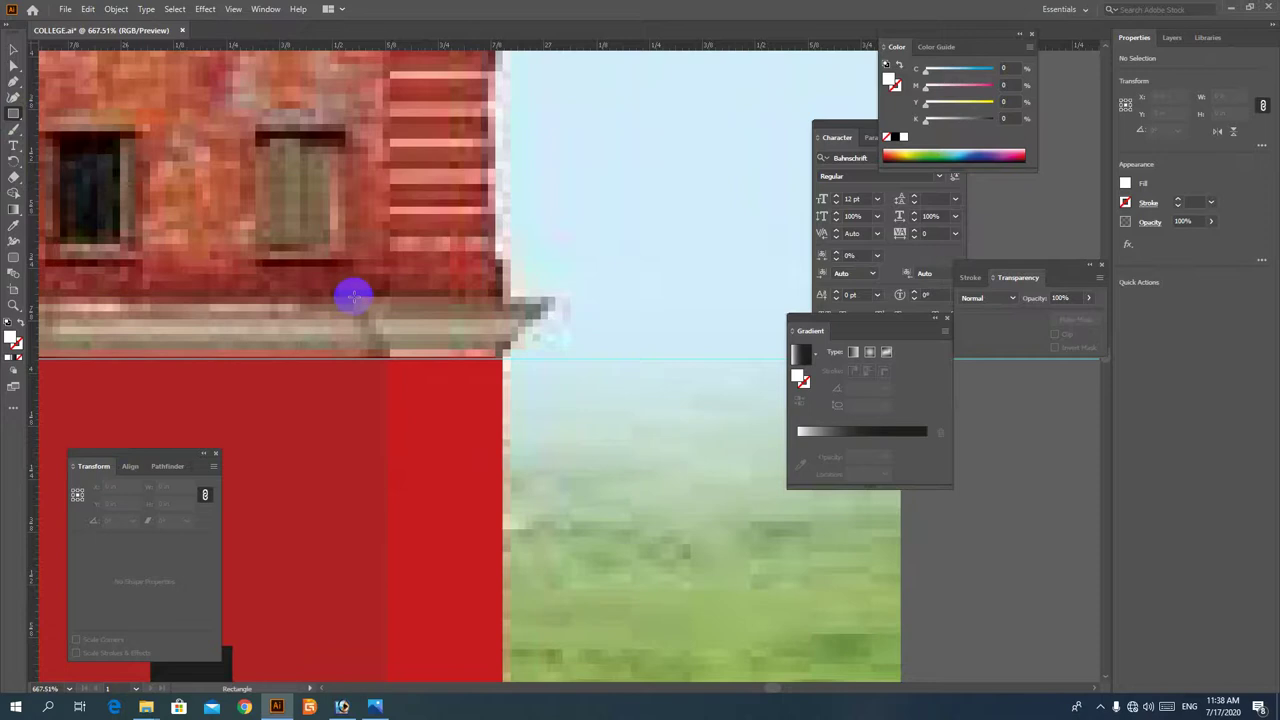
left_click_drag(354, 296, 498, 349)
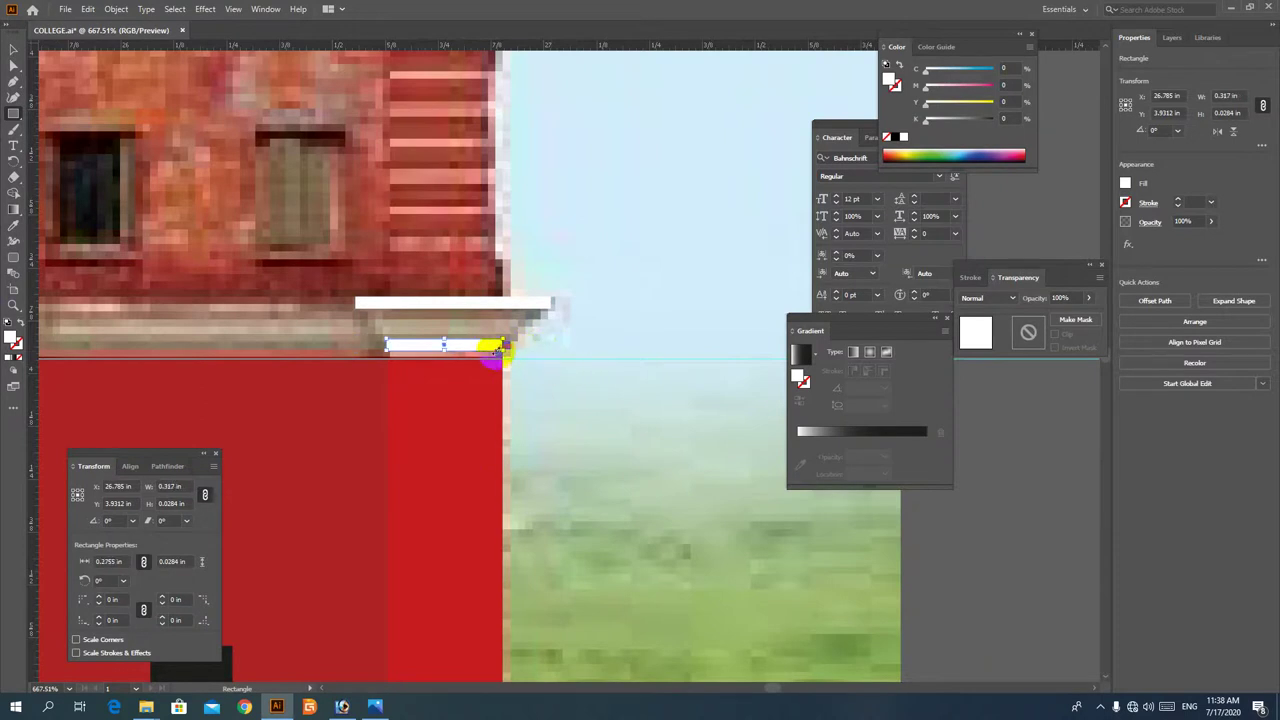
Blend the wide upper and narrow lower white bars using 4 specified steps to form the stepped cornice
double_click(14, 274)
left_click(613, 325)
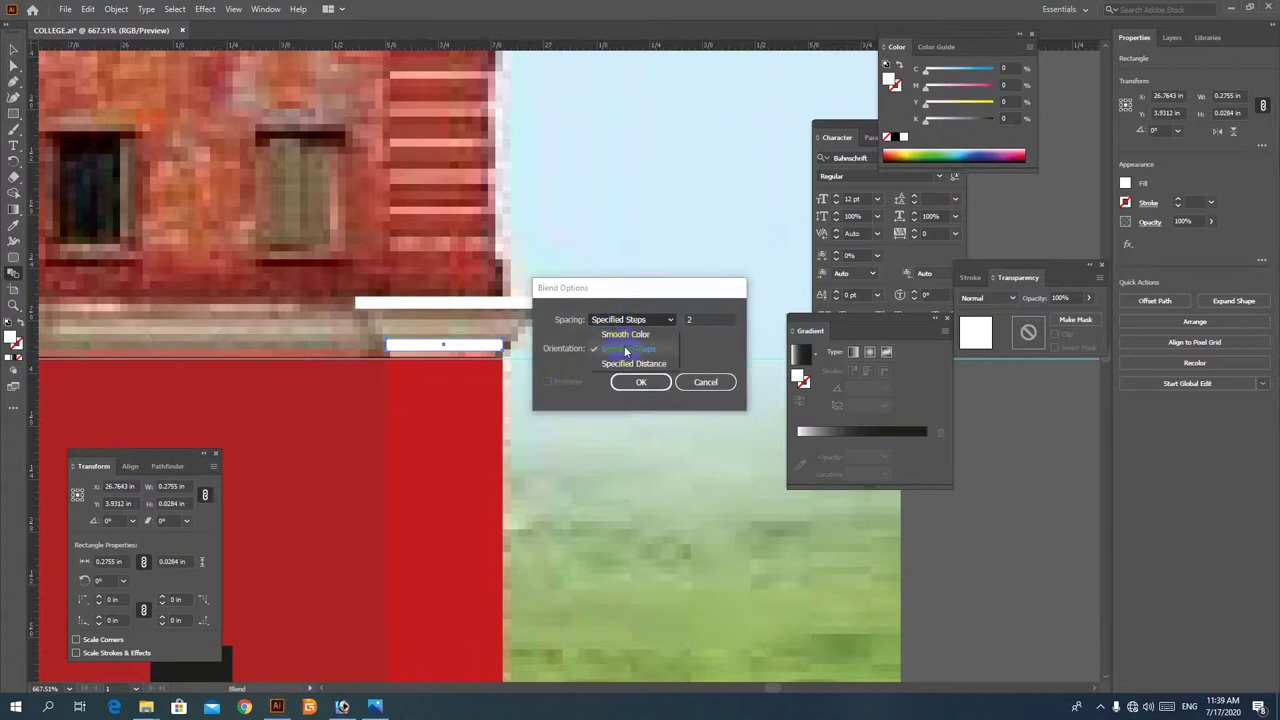
left_click(627, 351)
double_click(687, 319)
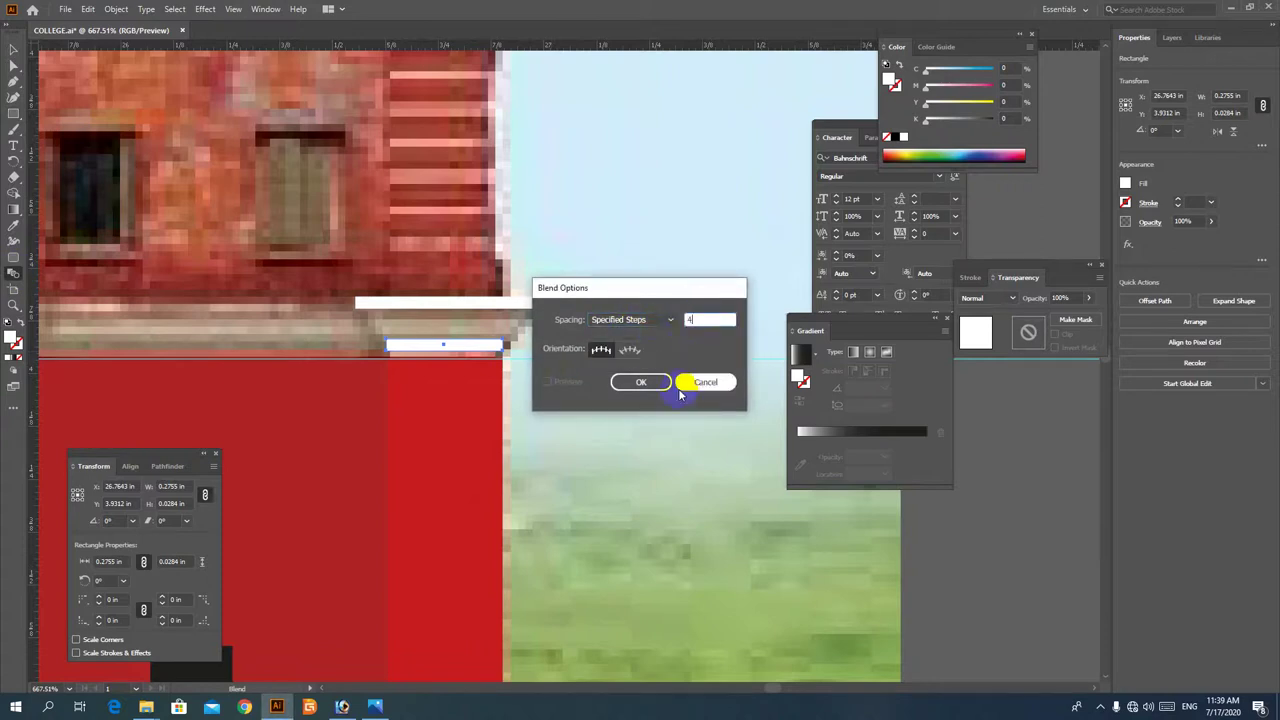
left_click(641, 382)
left_click(486, 306)
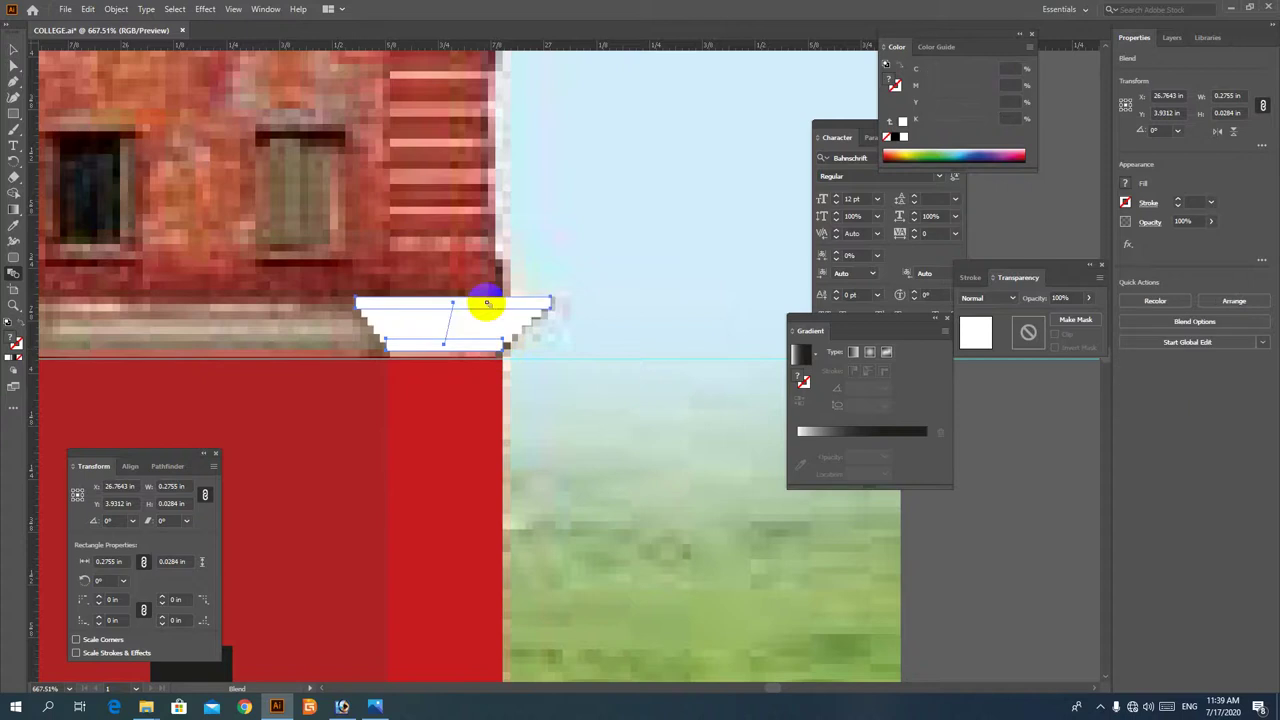
Shift the two end bars of the stepped cornice blend slightly left over the narrow red strip
key("ctrl+minus")
key("ctrl+minus")
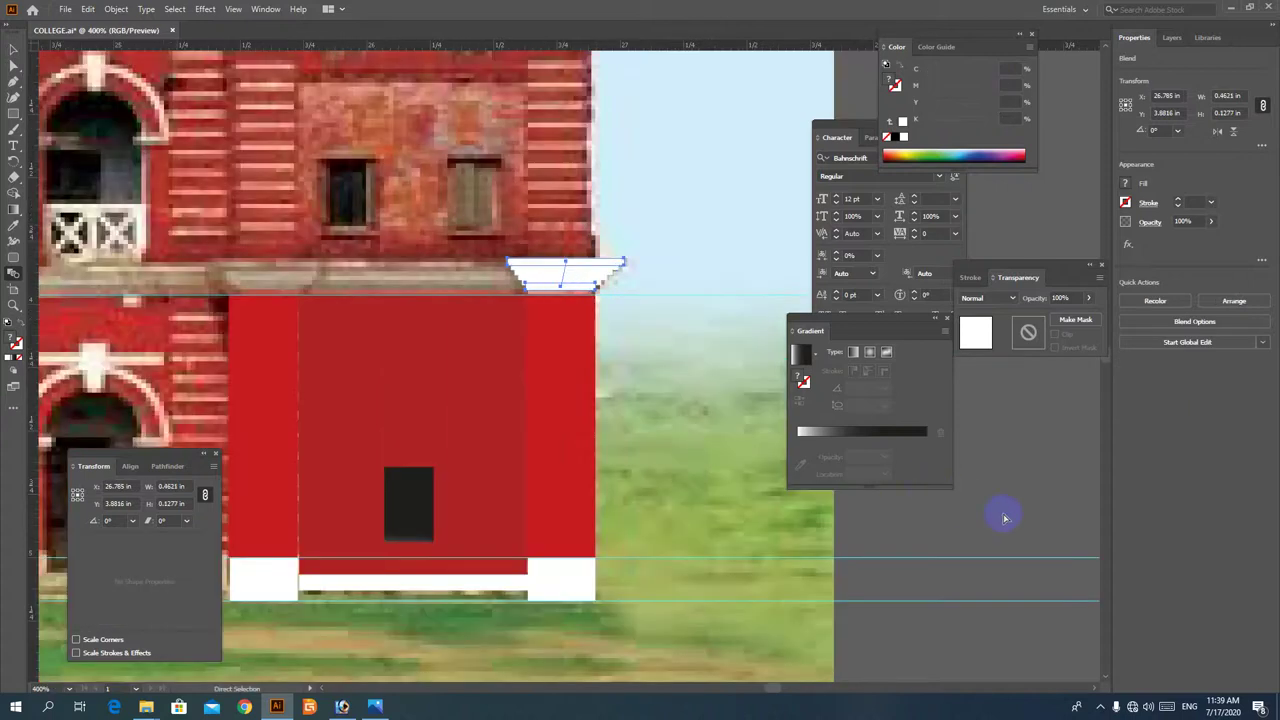
left_click(1003, 515, "ctrl")
left_click(601, 345, "ctrl+alt")
left_click_drag(511, 309, 672, 381)
left_click_drag(756, 407, 538, 350)
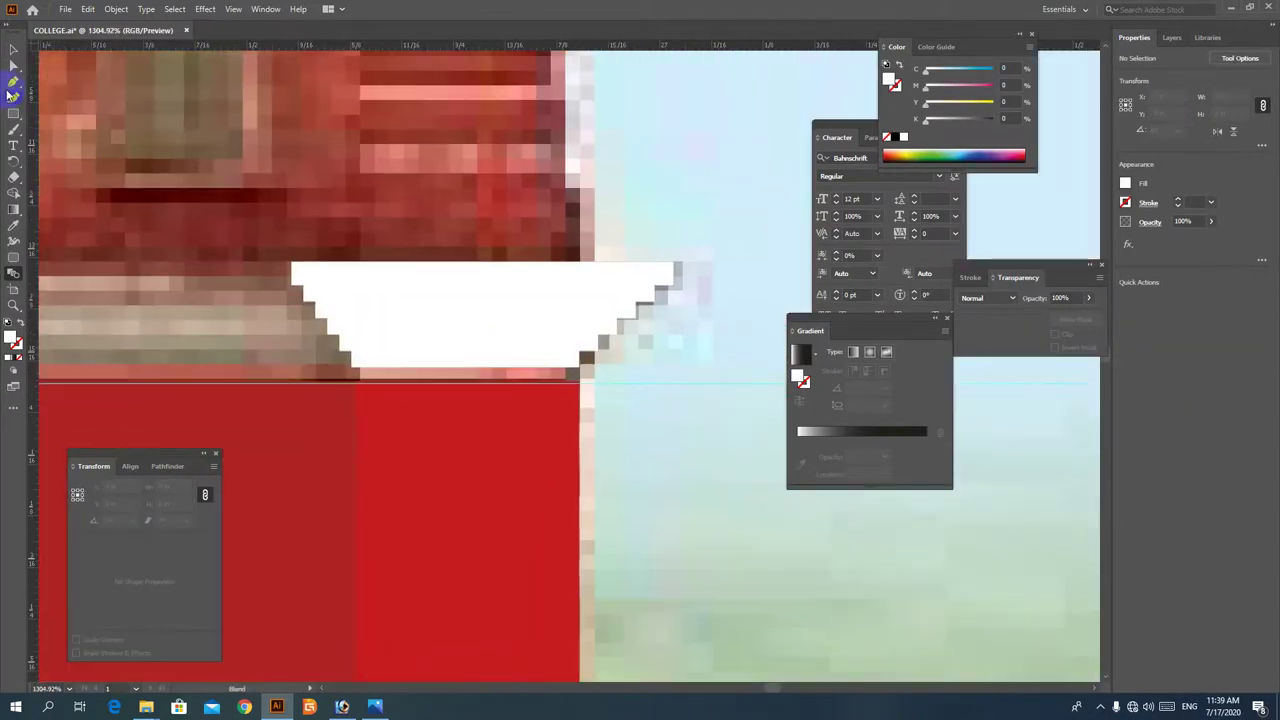
left_click(14, 66)
left_click_drag(437, 360, 443, 358)
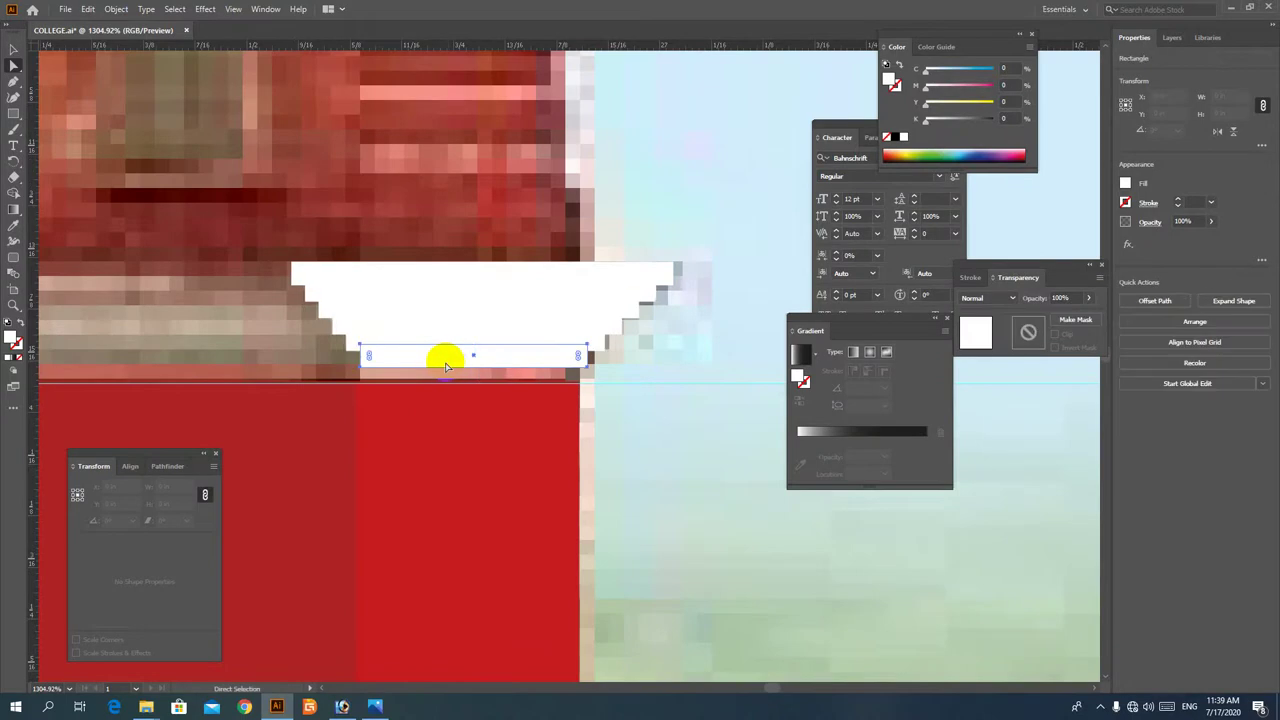
left_click(596, 273)
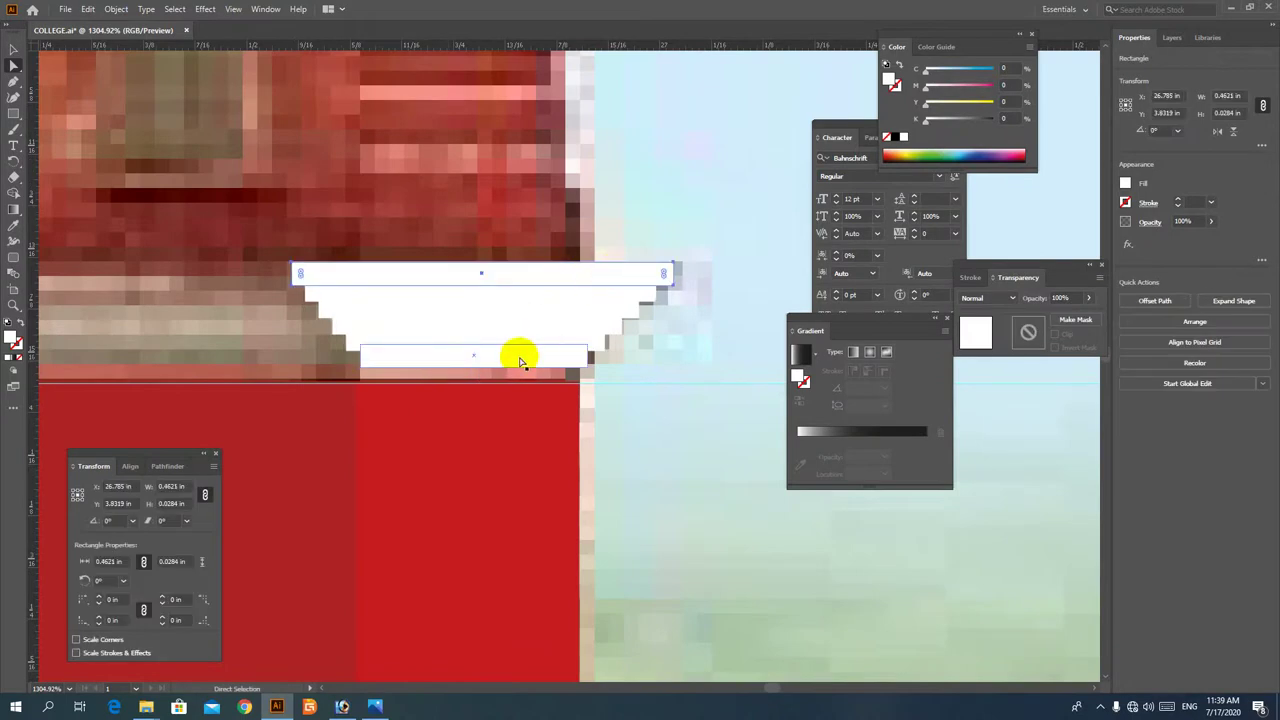
left_click(520, 360, "shift")
left_click_drag(505, 272, 513, 281)
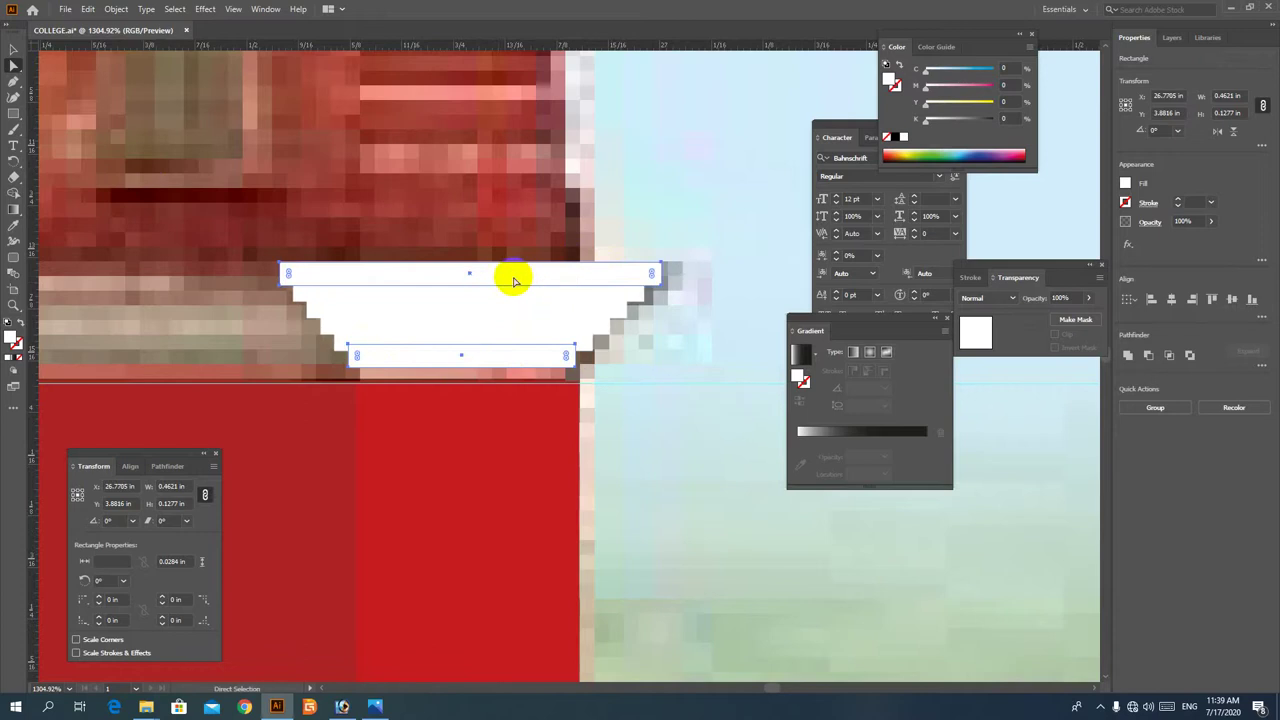
left_click(632, 475)
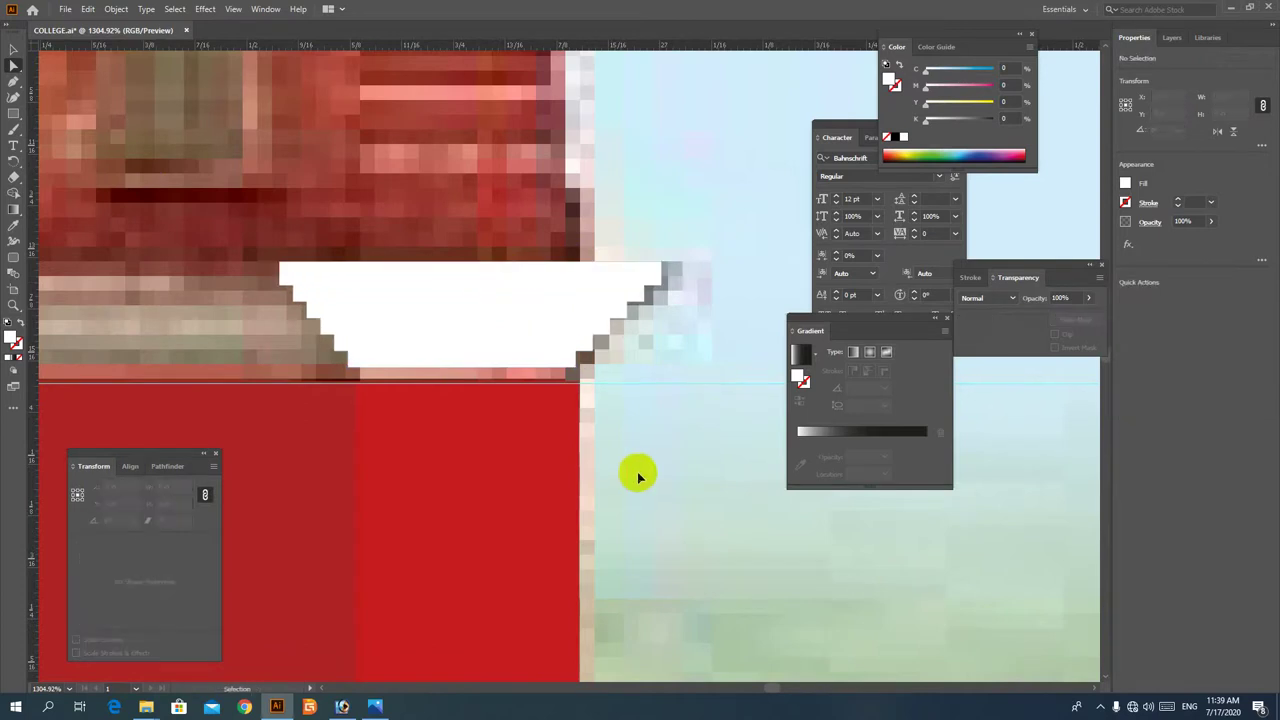
In outline view, unlock the guides, delete the horizontal guide along the lower wall's top edge, and lock the guides again
key("ctrl+y")
key("ctrl+space")
left_click_drag(263, 257, 749, 491)
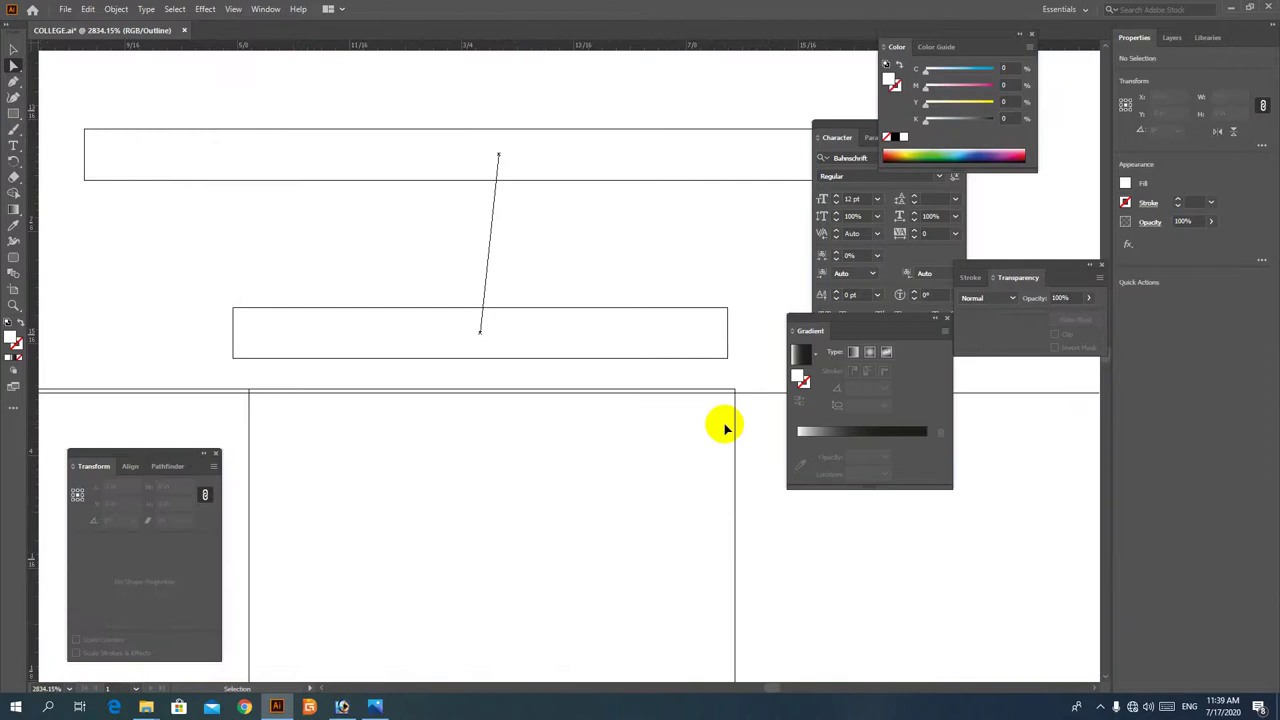
left_click(13, 49)
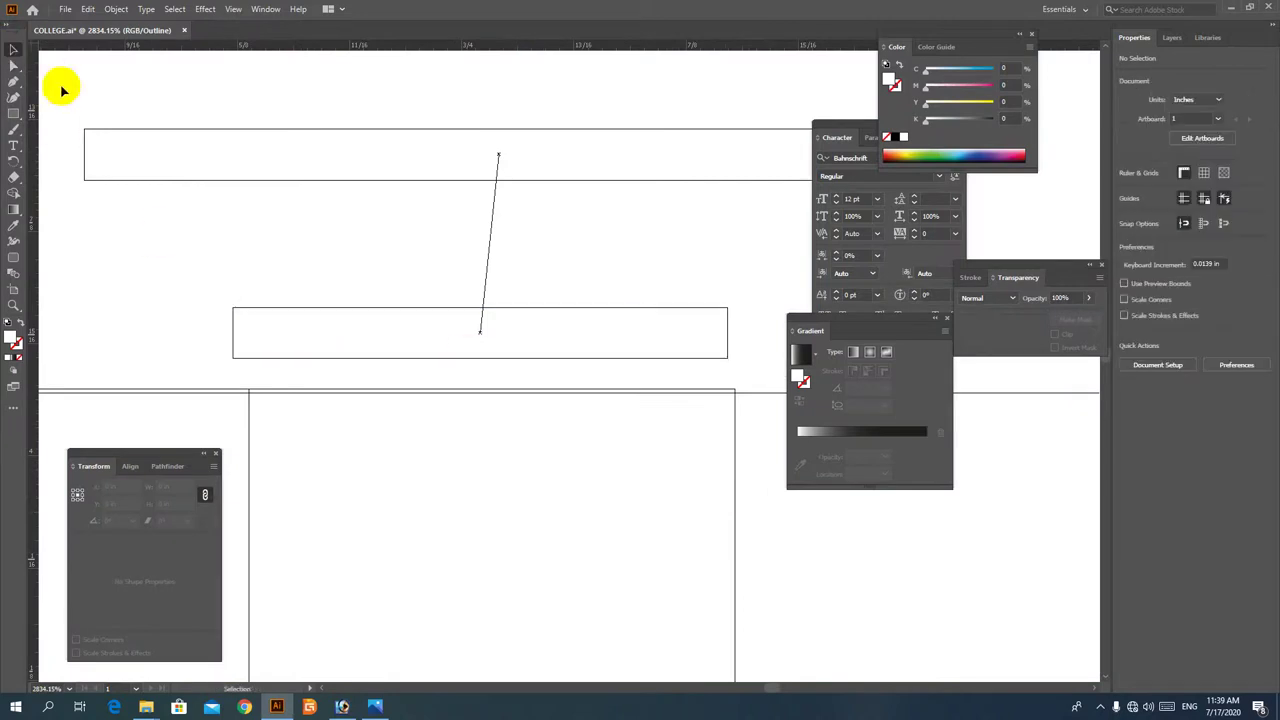
right_click(749, 397)
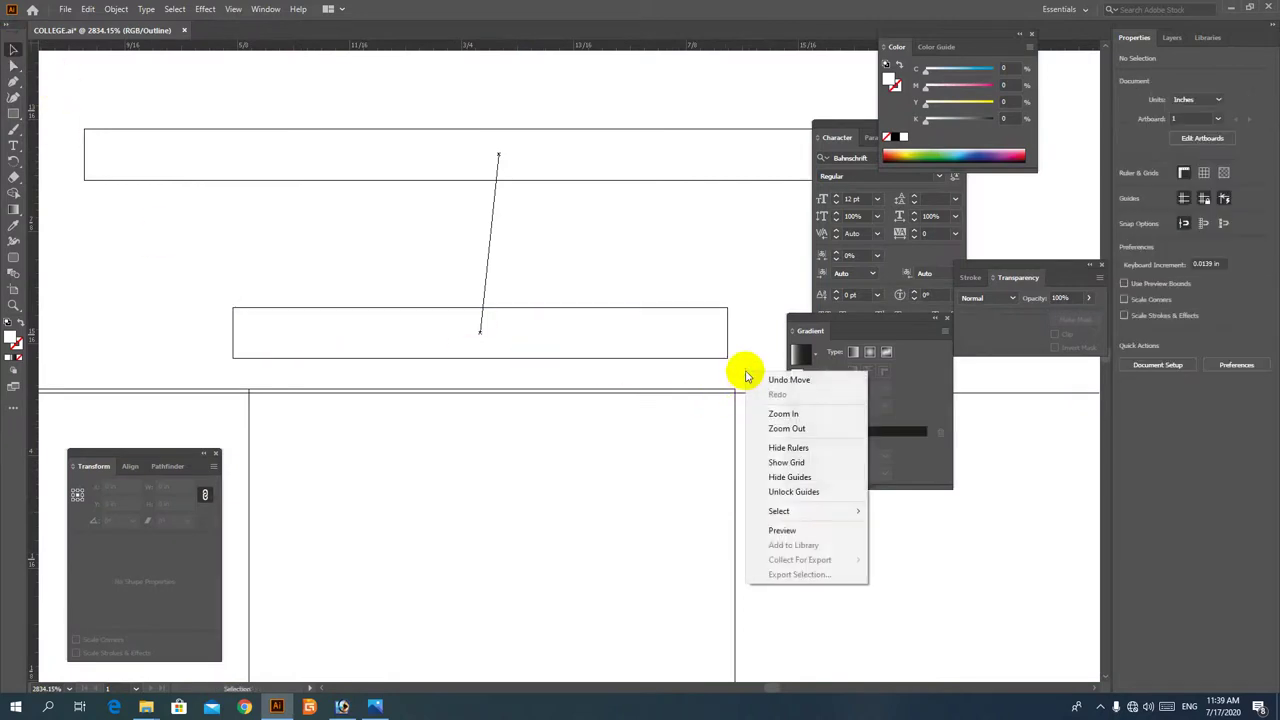
left_click(803, 487)
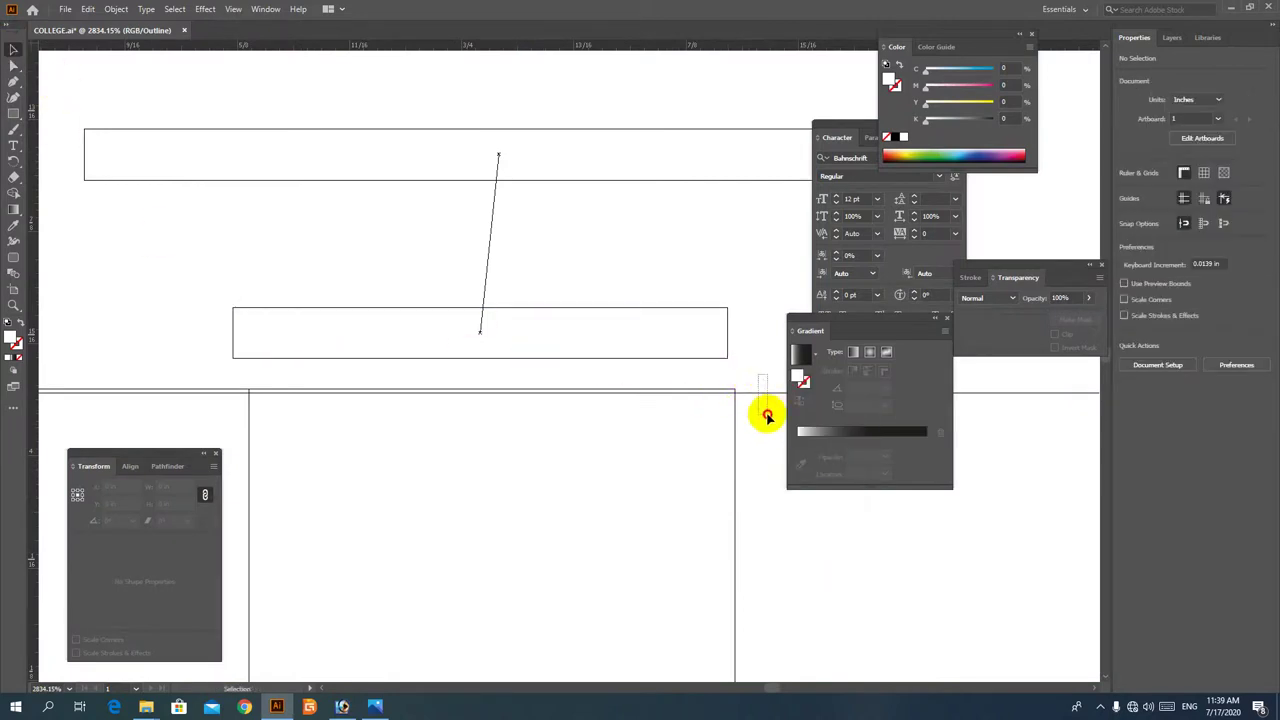
key("Delete")
right_click(756, 386)
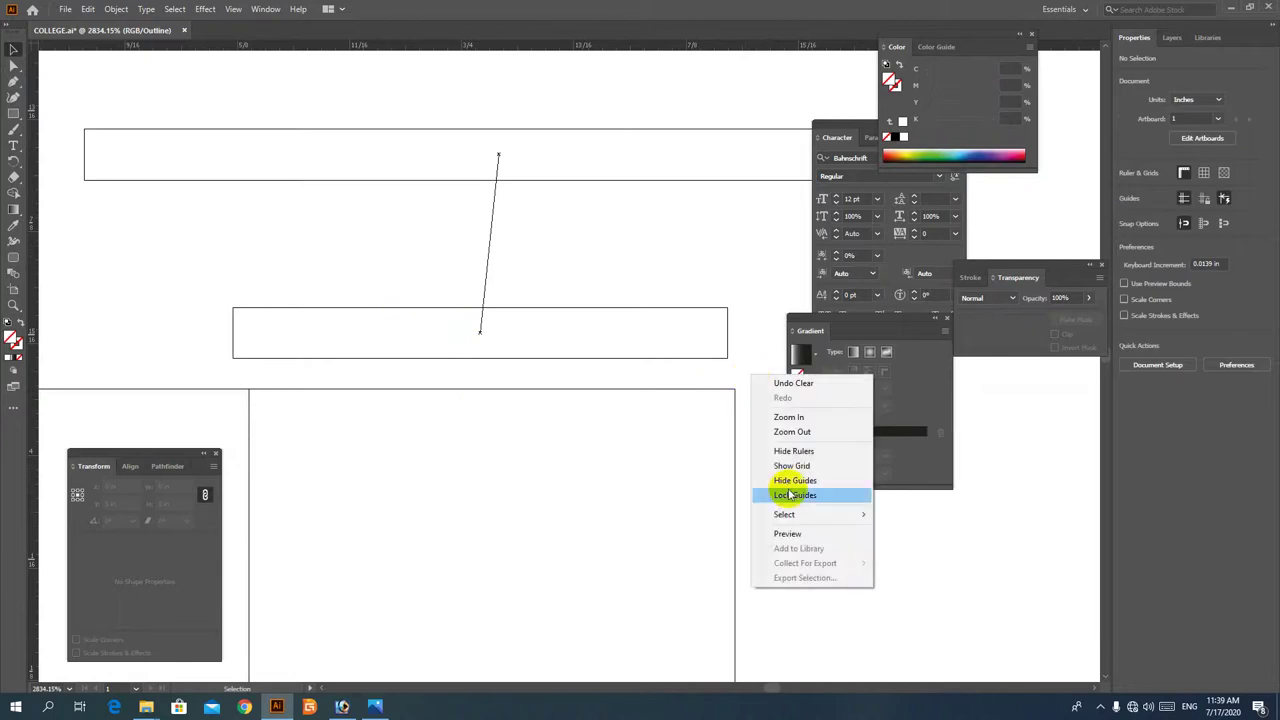
left_click(786, 493)
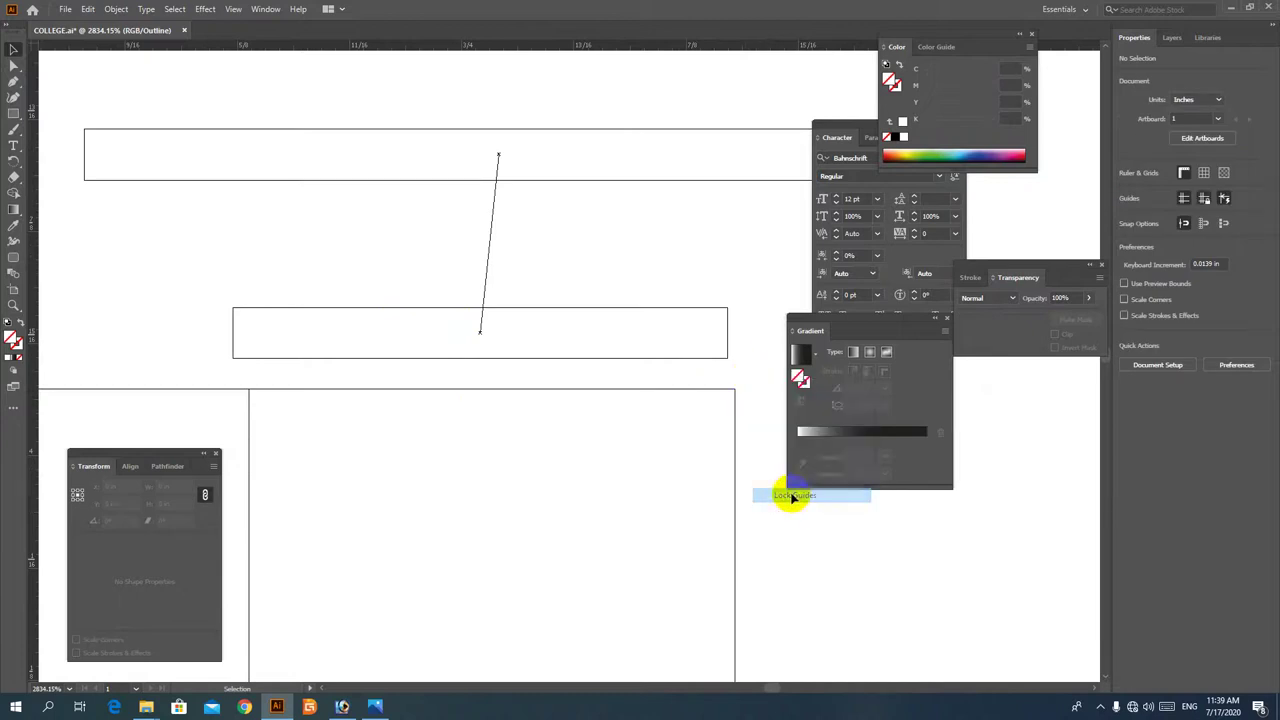
Place a vertical guide through the lower bar's centre and move the upper end of the blend's spine onto it
left_click(705, 352)
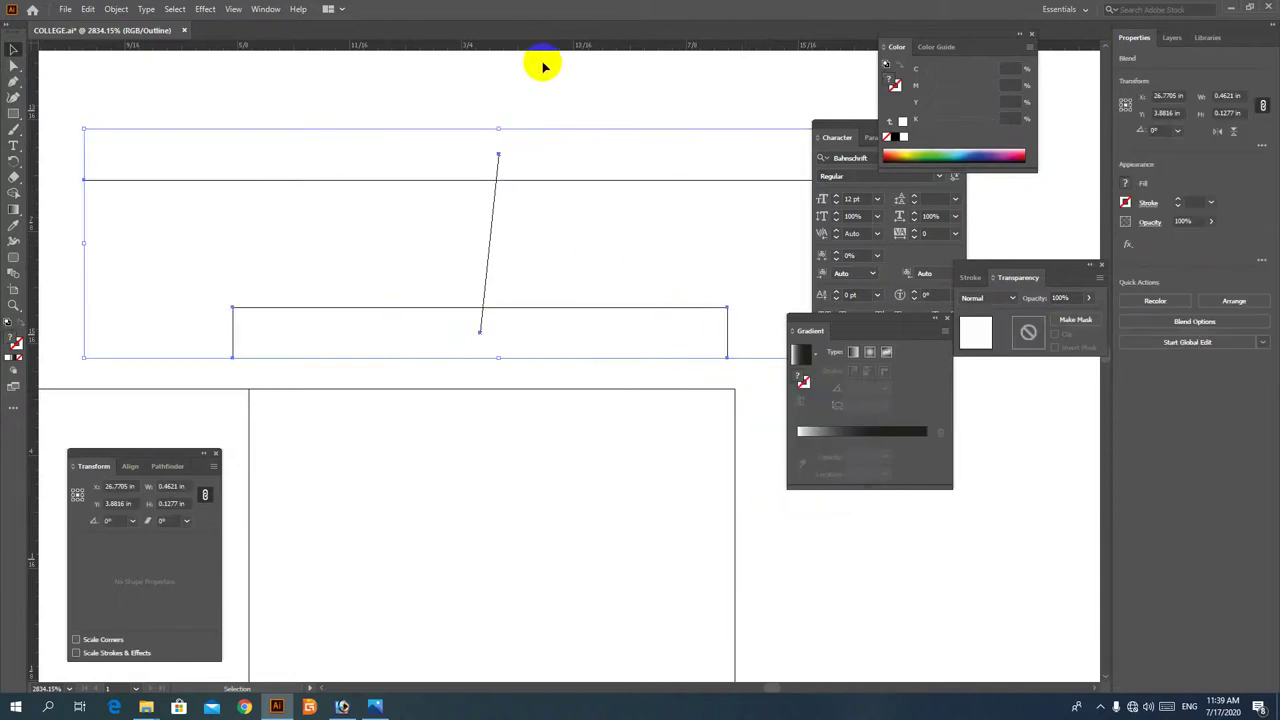
left_click_drag(574, 46, 480, 123)
left_click(14, 65)
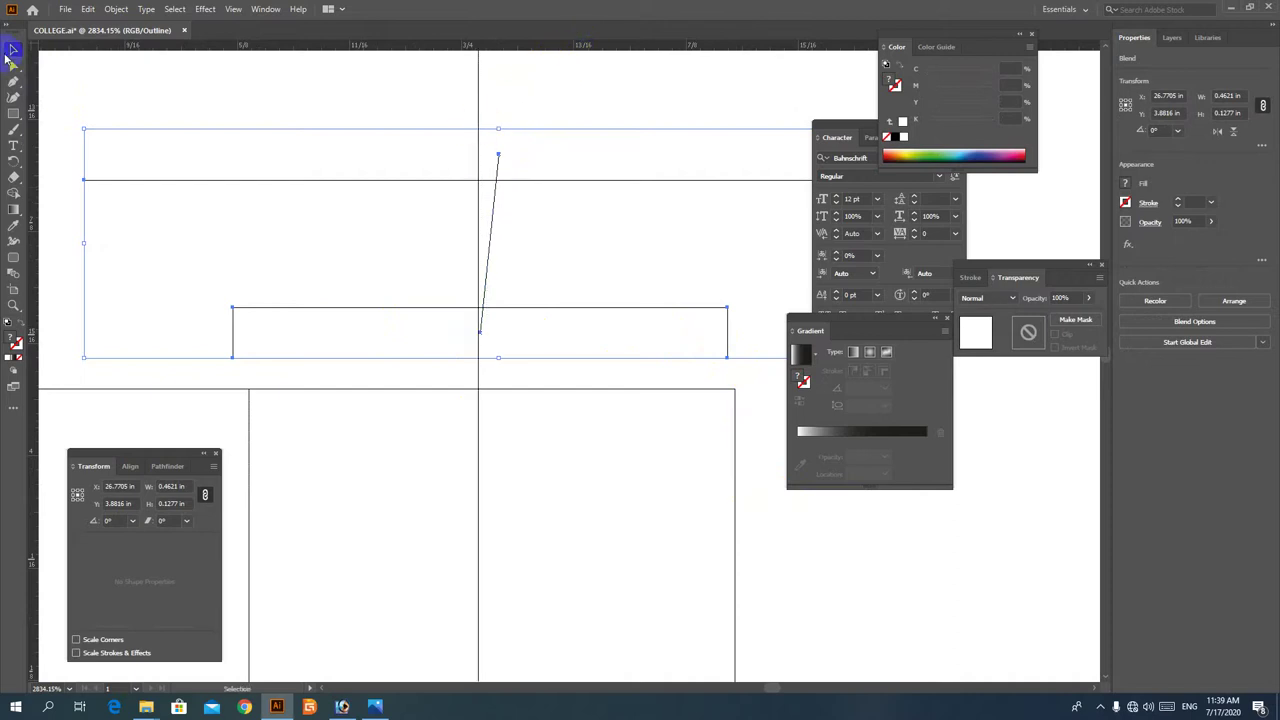
left_click(499, 155)
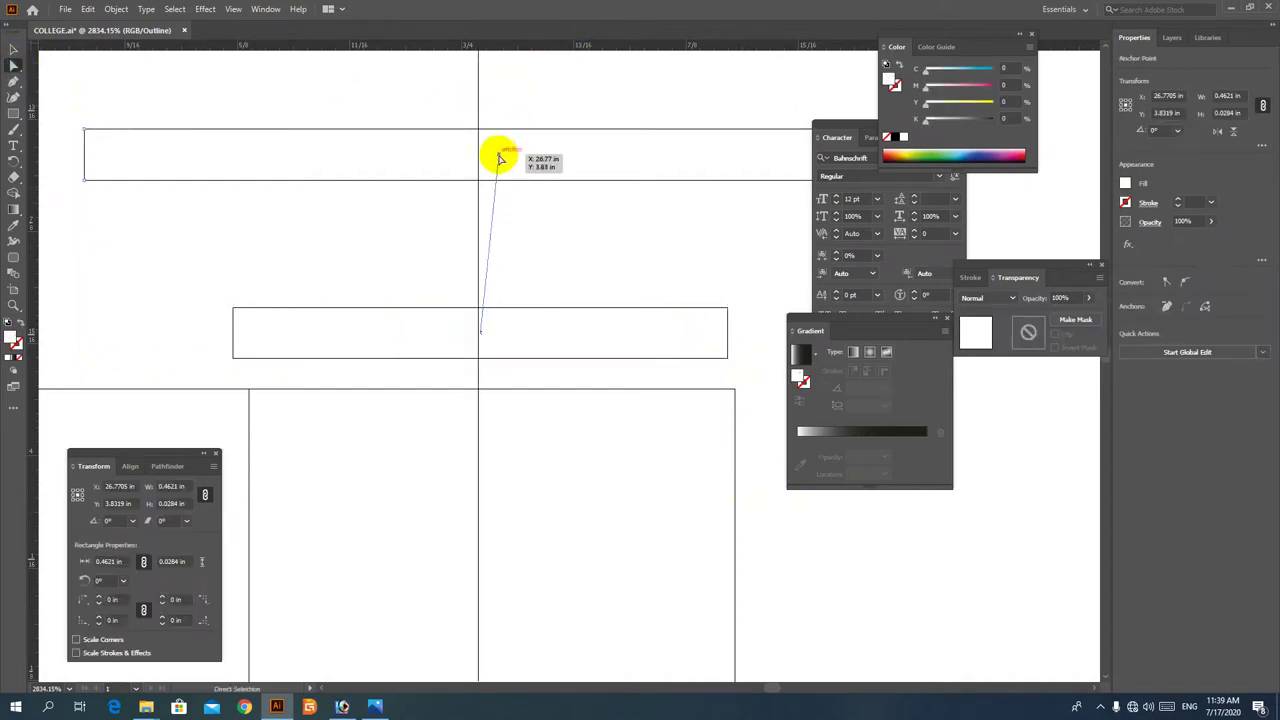
left_click_drag(499, 155, 479, 155)
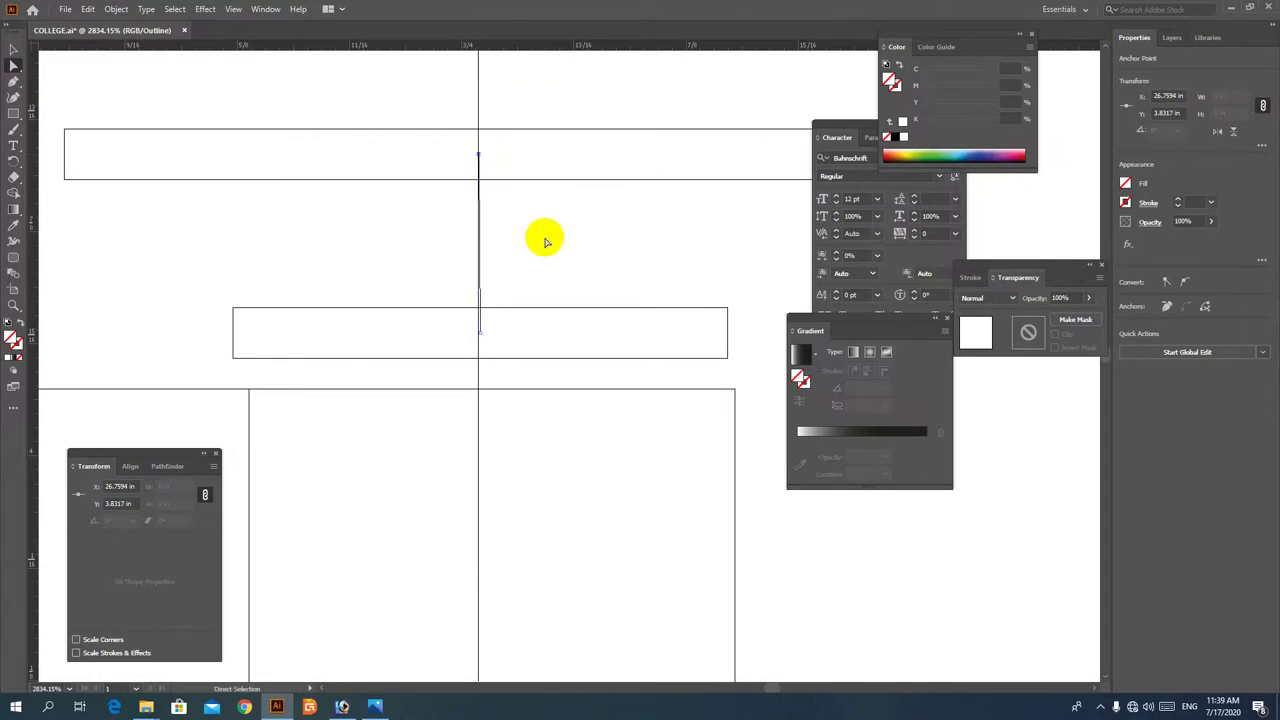
left_click(543, 238)
Move the stepped cornice blend down to the red strip's top edge and hide it
left_click(14, 49)
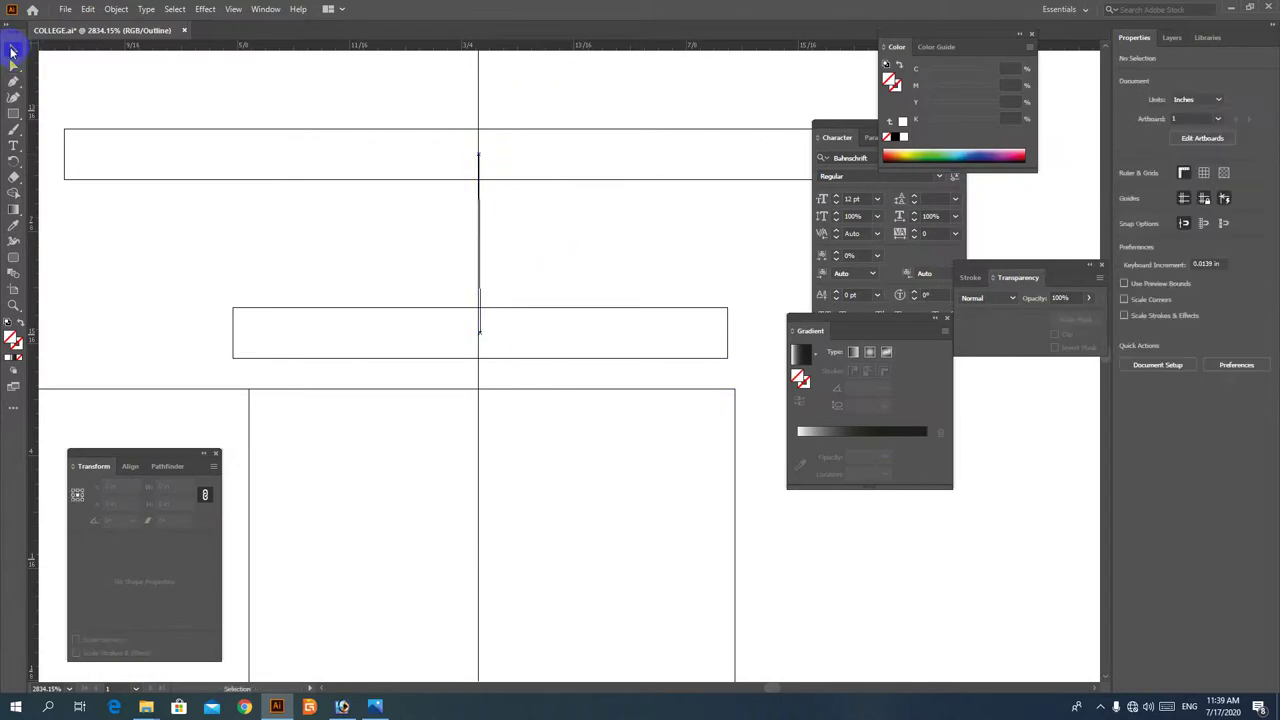
left_click_drag(204, 92, 314, 197)
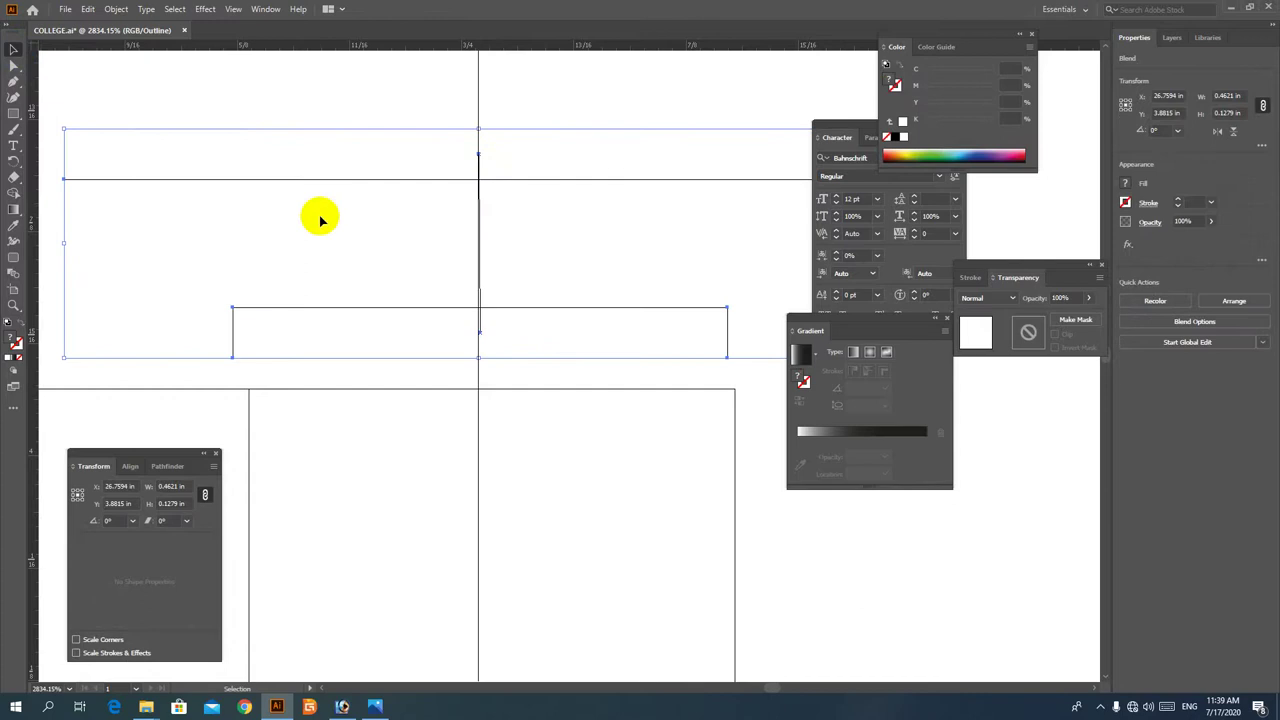
left_click_drag(531, 357, 550, 383)
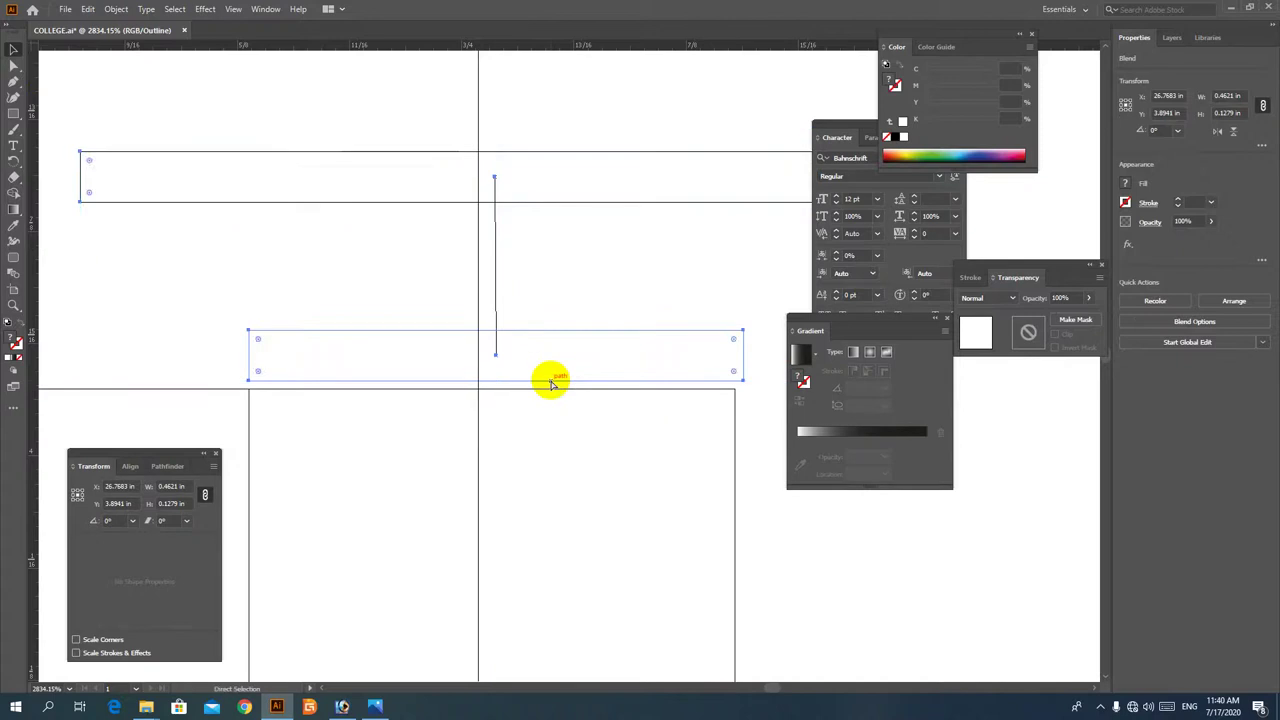
key("ctrl+y")
key("ctrl+minus")
key("ctrl+minus")
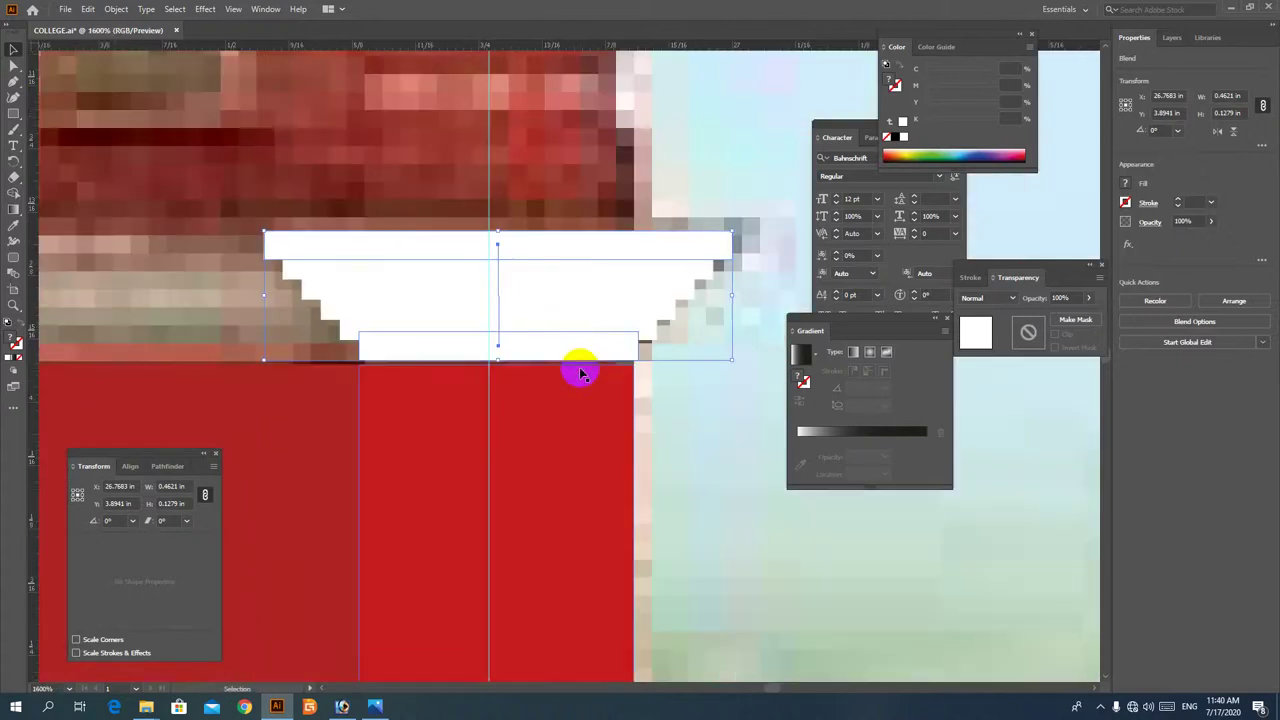
key("ctrl+3")
Create a thin bar about 0.27 × 0.03 in directly above the right red strip from a copy of the strip
left_click(573, 370, "ctrl+alt")
left_click(577, 371, "ctrl+alt")
left_click(577, 370, "ctrl+alt")
left_click(582, 375, "ctrl+alt")
left_click_drag(594, 400, 582, 318)
left_click_drag(549, 367, 598, 435)
key("ctrl+z")
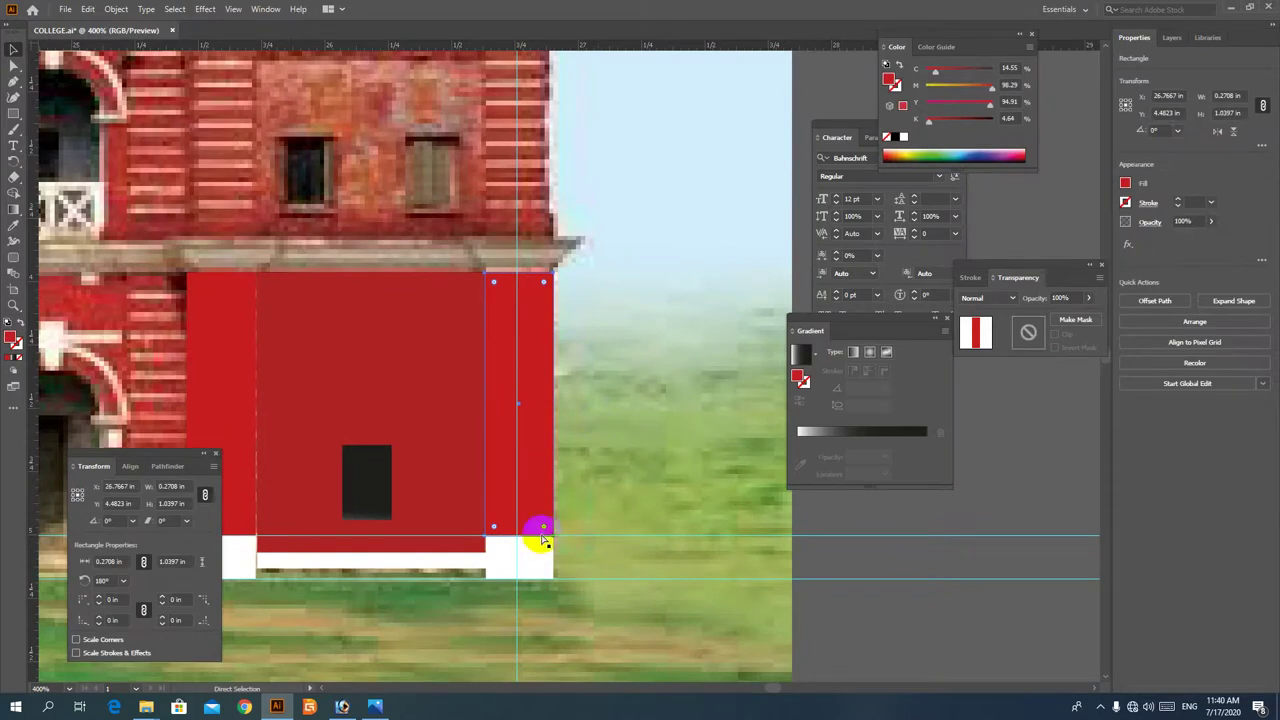
key("v")
left_click_drag(519, 533, 511, 264)
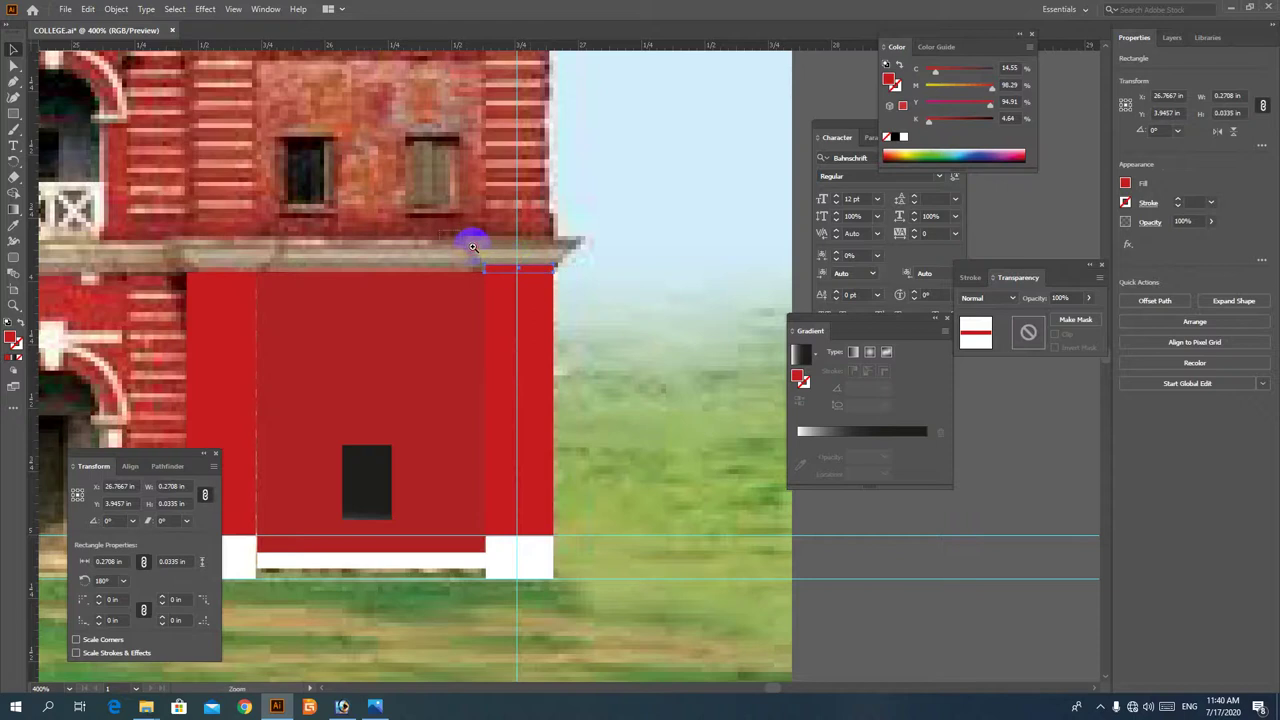
Fill the thin bar with white and place a copy widened to about 0.44 in at the cornice's upper edge
left_click_drag(448, 229, 628, 320, "ctrl")
left_click(903, 137)
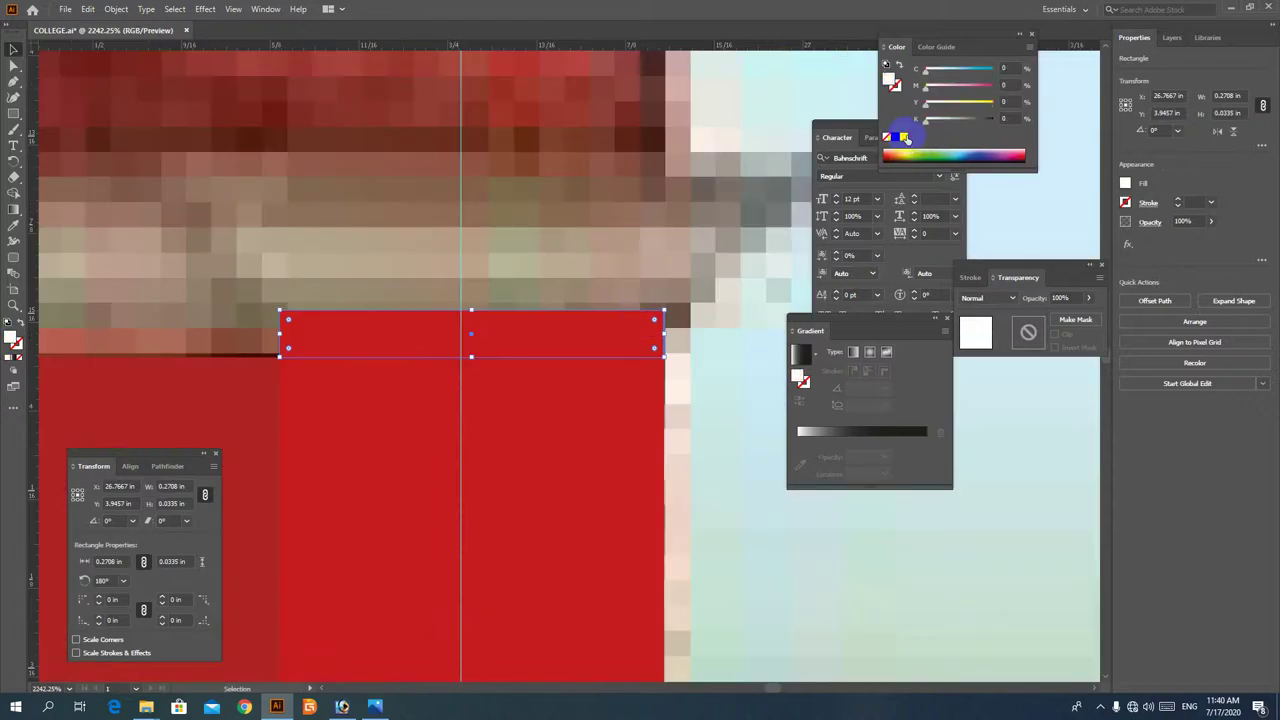
left_click_drag(597, 326, 786, 172)
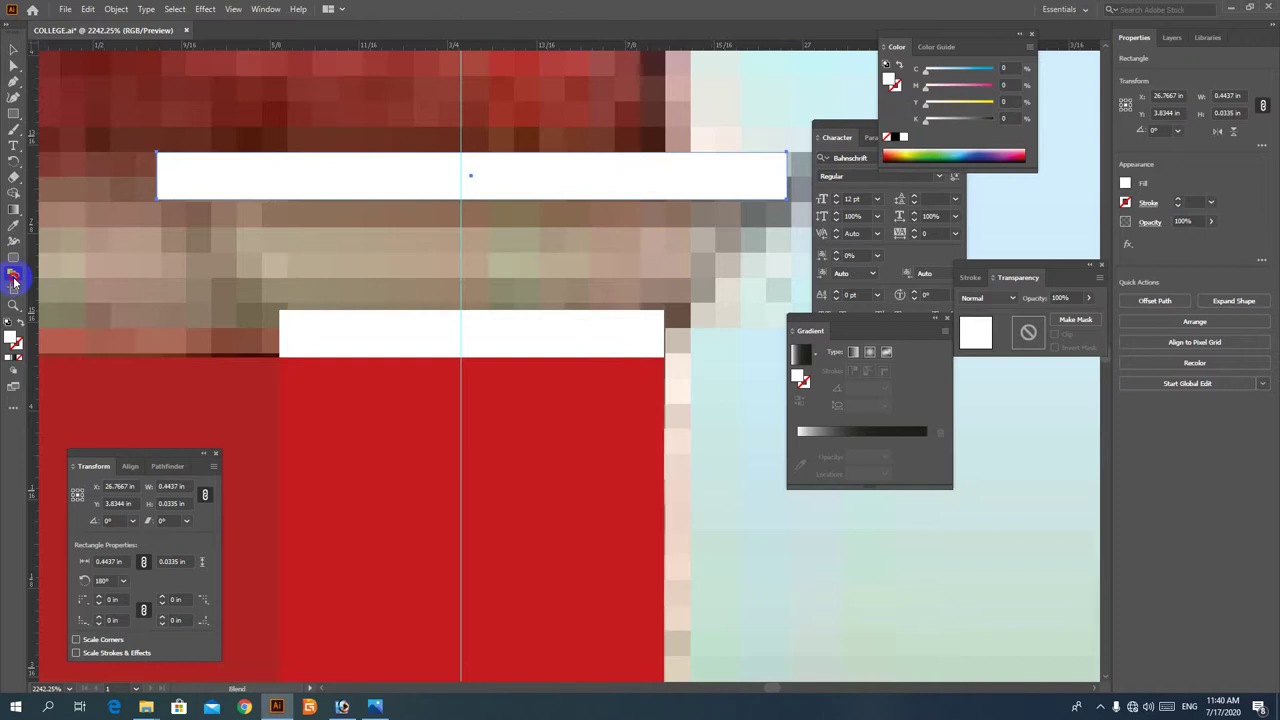
Blend the two white bars above the right red strip with 4 specified steps to form a stepped cornice
double_click(13, 282)
left_click(645, 320)
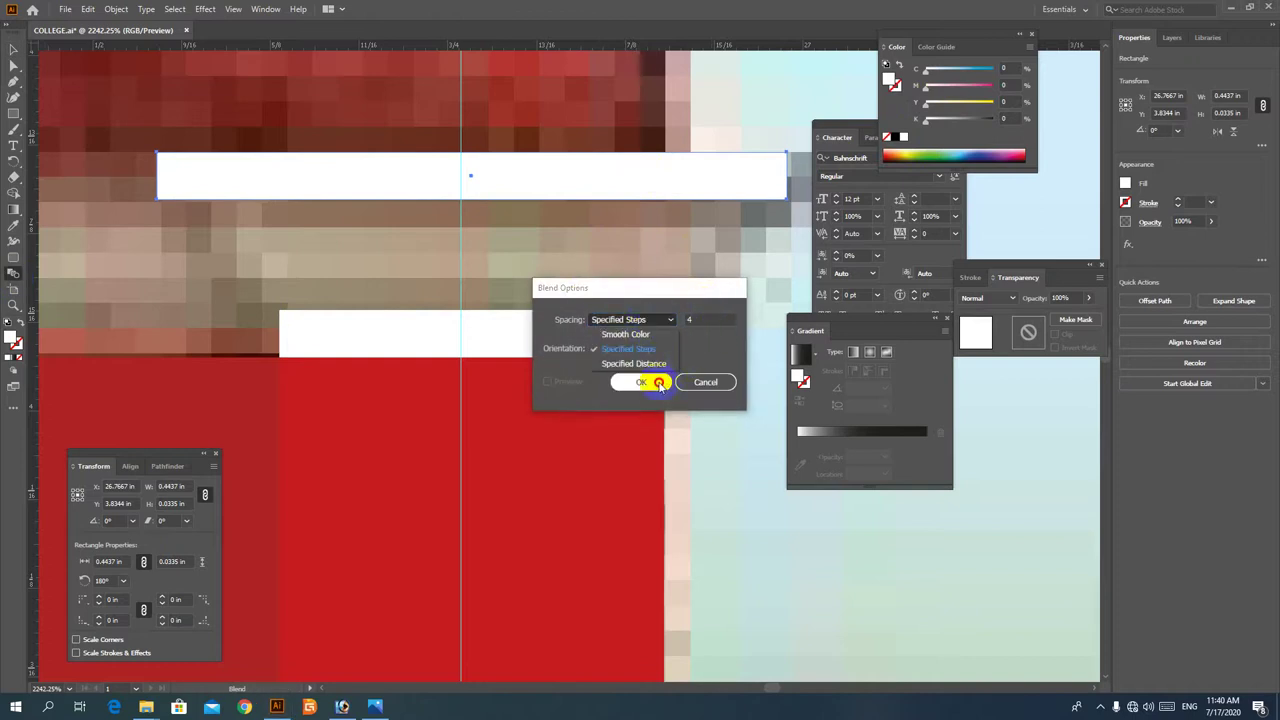
left_click(657, 383)
left_click(654, 381)
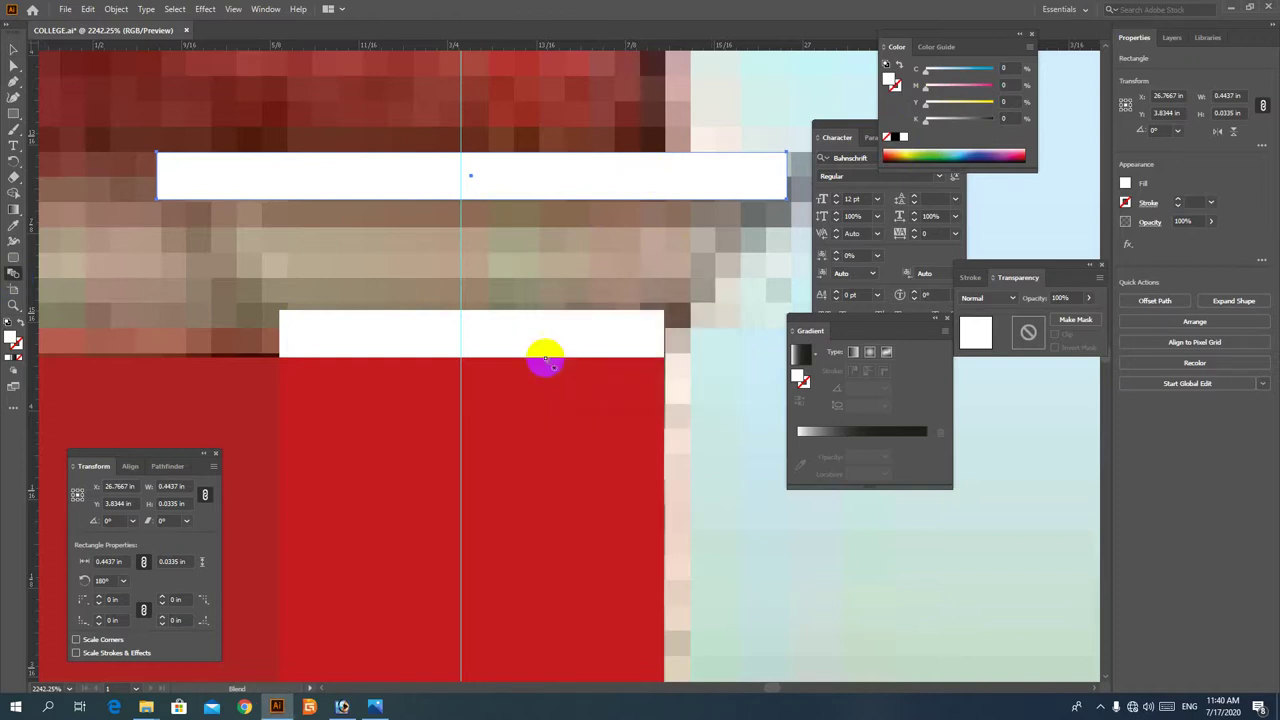
left_click(565, 168)
scroll(604, 376, "down", 5)
left_click(816, 500, "ctrl")
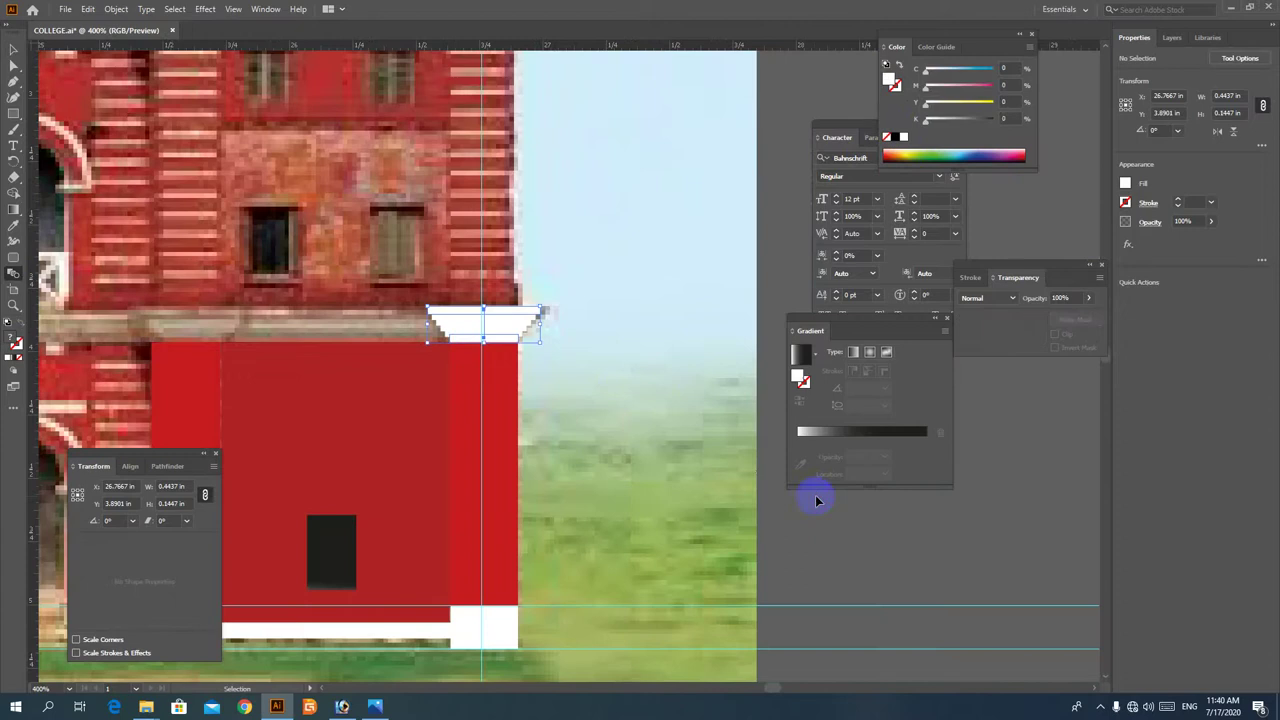
scroll(621, 472, "up", 1)
left_click_drag(450, 371, 728, 528)
scroll(519, 402, "down", 1)
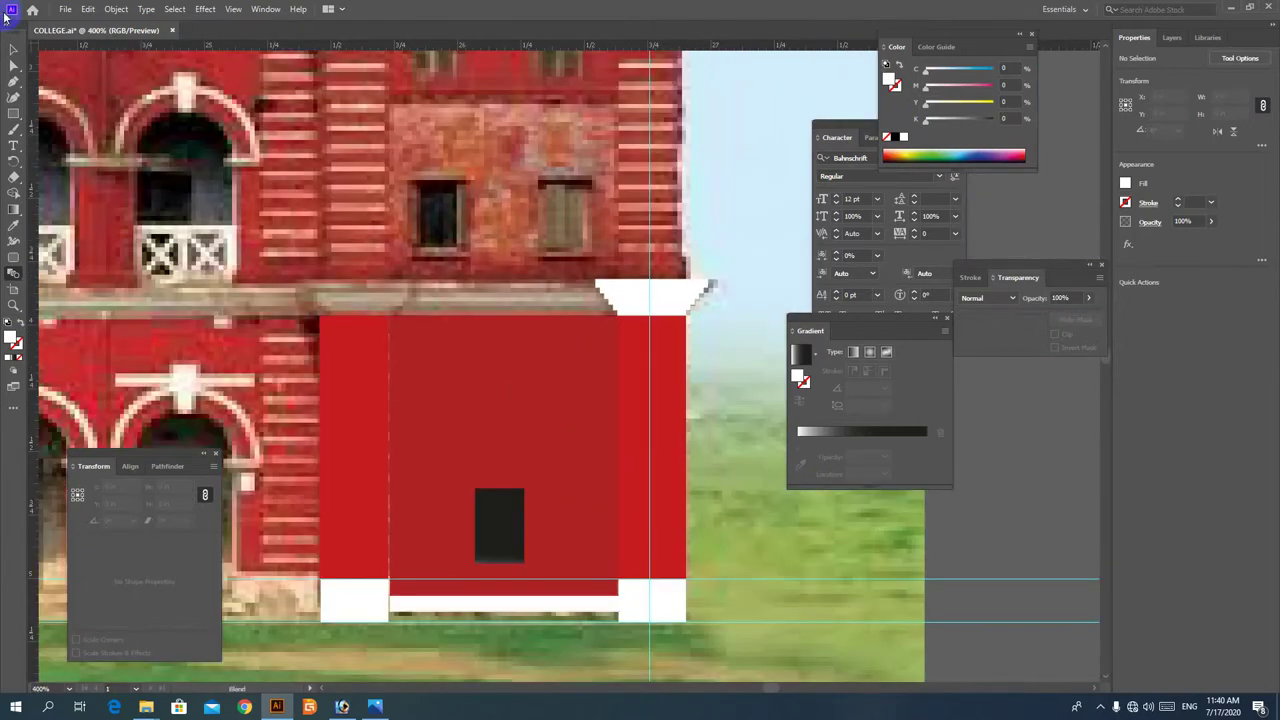
Replace the left red strip with a copy of the right strip together with its white stepped cornice
left_click(277, 353)
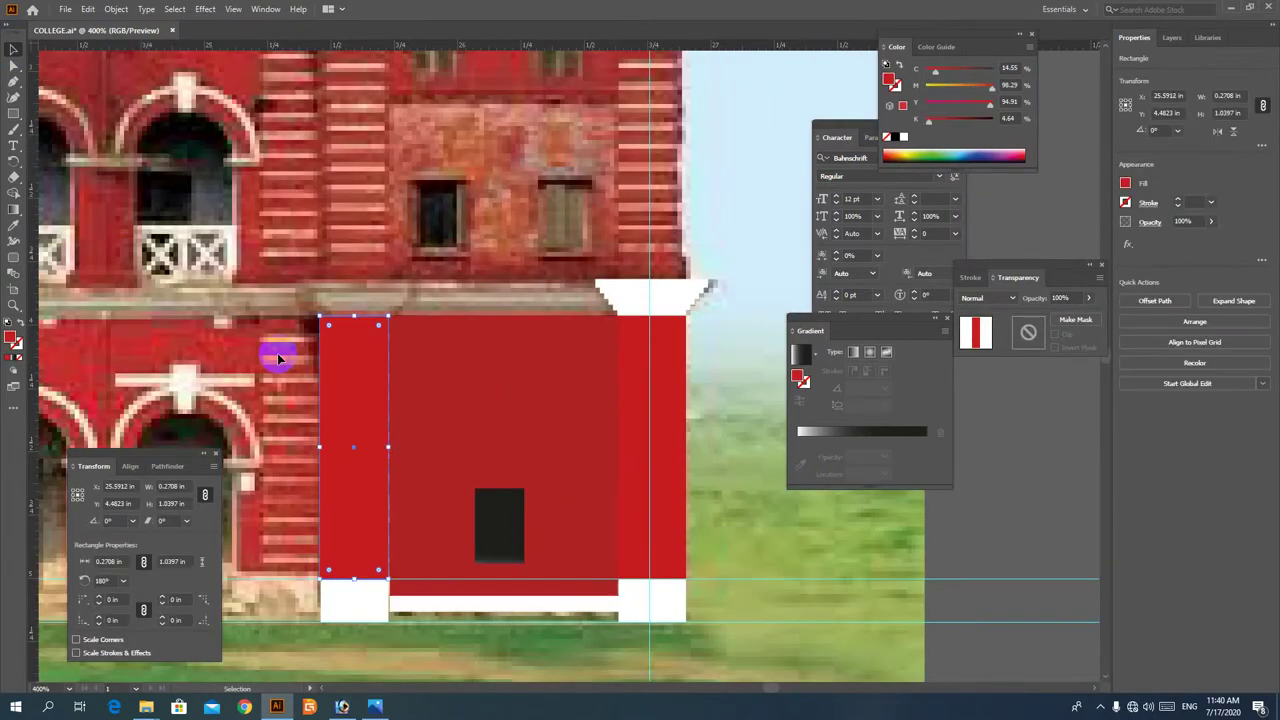
key("Delete")
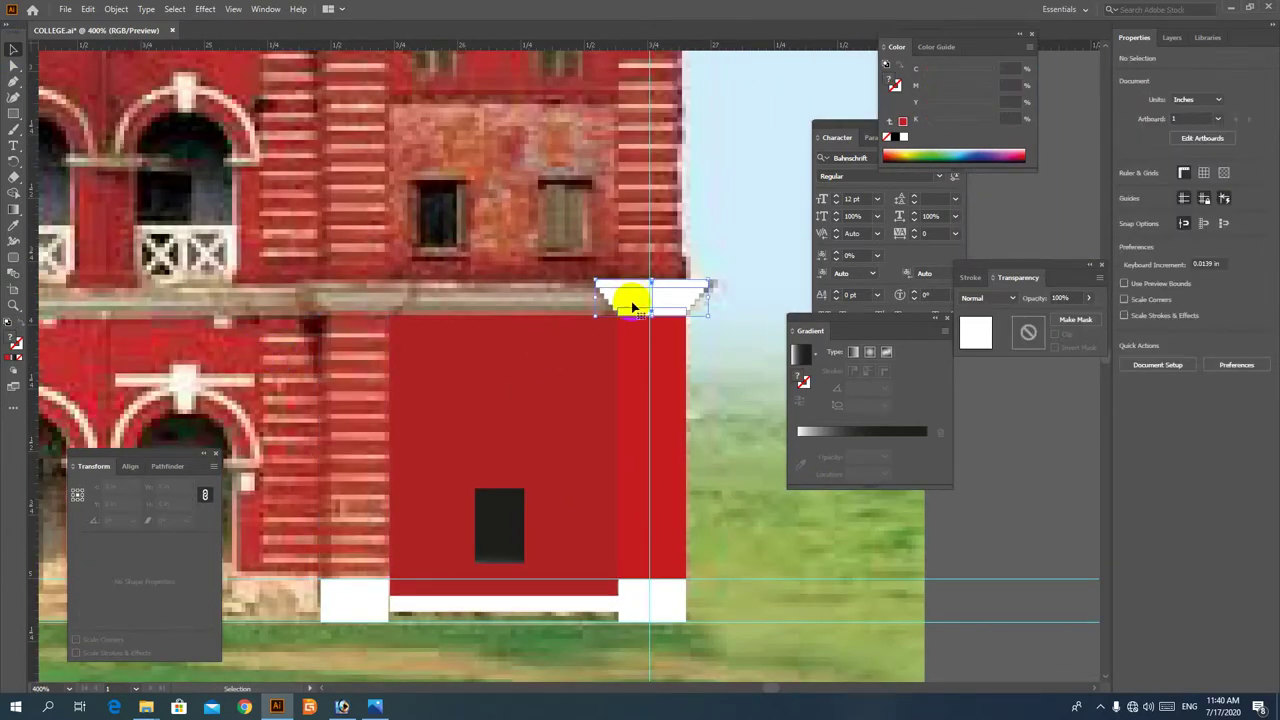
left_click(632, 307)
left_click_drag(640, 383, 397, 382)
Examine the alignment of the copied left strip and cornice in outline and preview modes
key("ctrl+y")
left_click(590, 454, "ctrl+alt")
left_click(590, 454, "ctrl+alt")
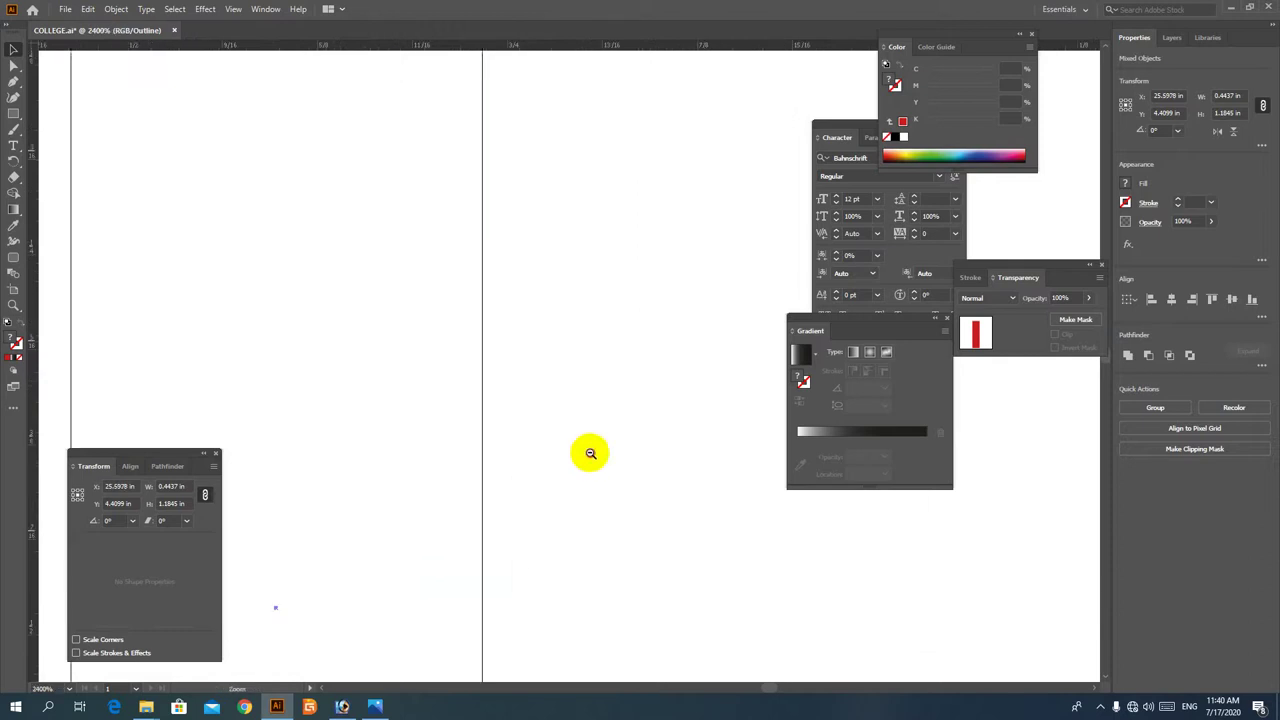
left_click(590, 454, "ctrl+alt")
left_click(590, 454, "ctrl+alt")
left_click(590, 454, "ctrl+alt")
left_click(590, 454, "ctrl+alt")
left_click(590, 454, "ctrl+alt")
left_click(590, 453, "alt")
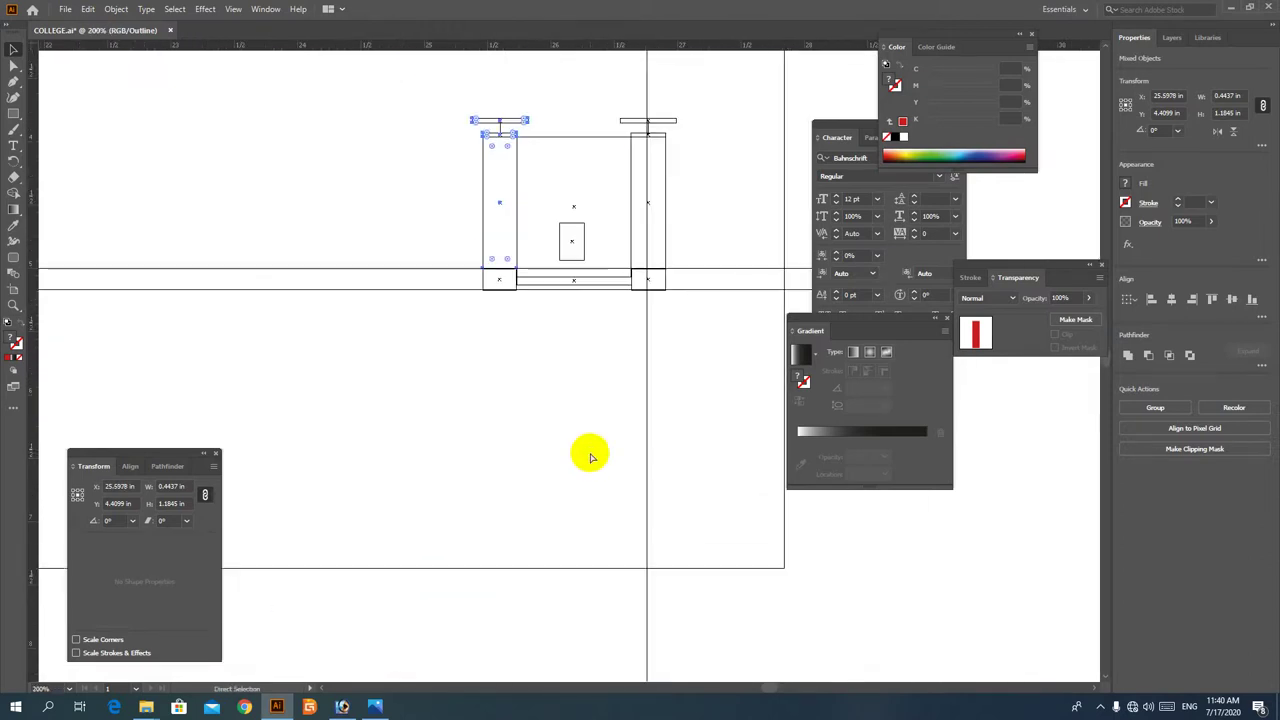
key("ctrl+y")
left_click(571, 317, "alt")
left_click_drag(583, 249, 639, 301)
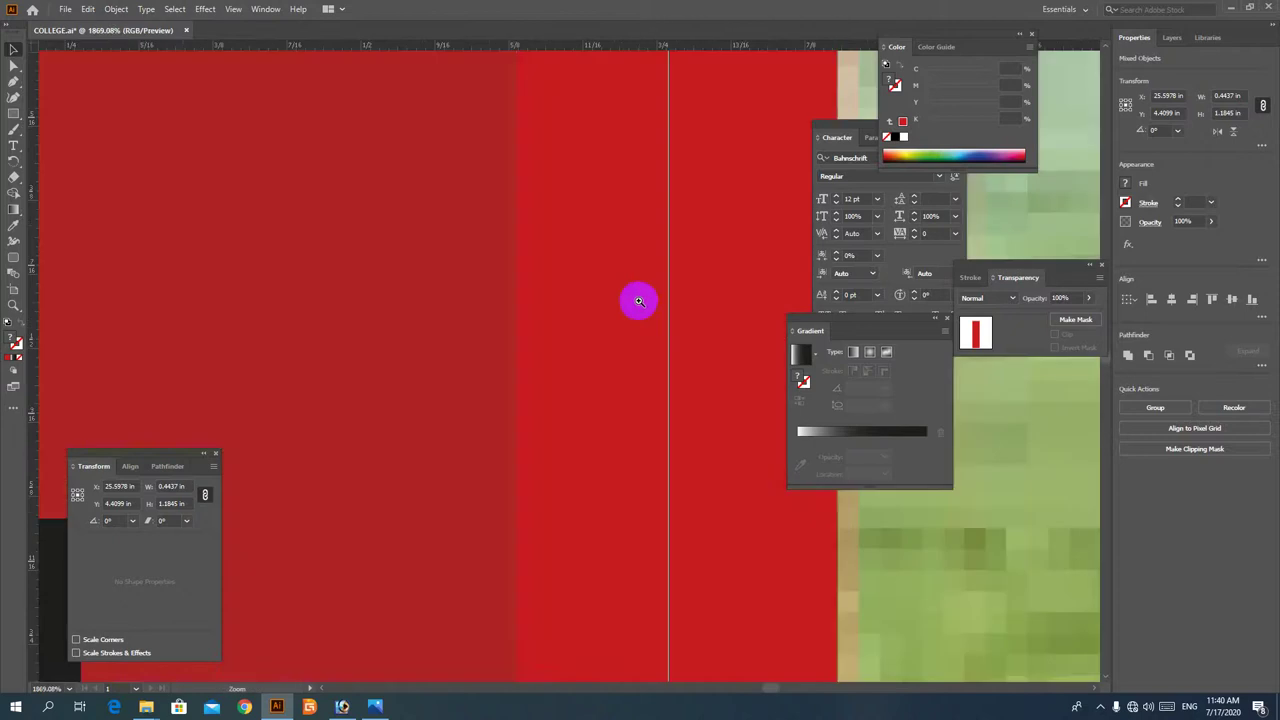
key("ctrl+y")
key("ctrl+y")
left_click(542, 394, "ctrl+alt")
left_click(542, 394, "ctrl+alt")
left_click(542, 394, "ctrl+alt")
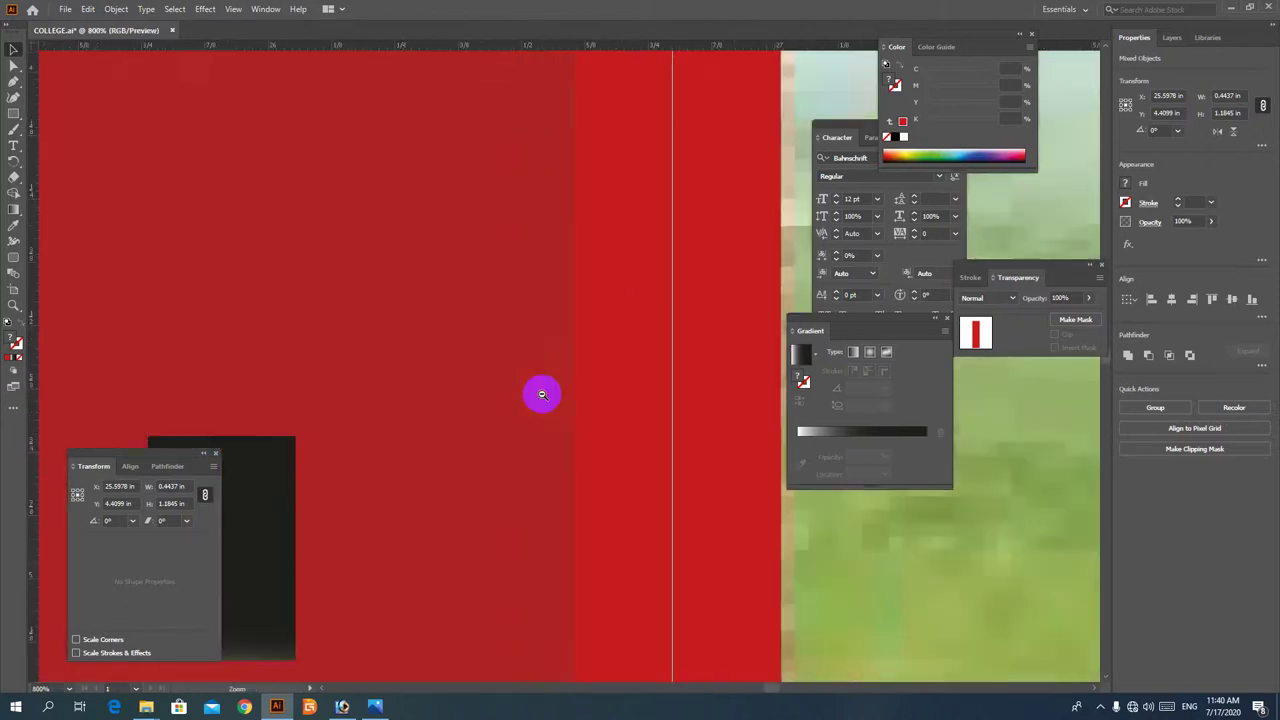
left_click(542, 394, "ctrl+alt")
left_click(542, 394, "ctrl+alt")
left_click(542, 395, "ctrl+alt")
left_click(542, 397, "ctrl+alt")
left_click(543, 400, "ctrl+alt")
left_click(918, 582)
Draw two thin bars between the white cornices, about 0.73 × 0.03 in at the upper edge and 0.93 × 0.03 in at the lower
left_click_drag(561, 371, 539, 433)
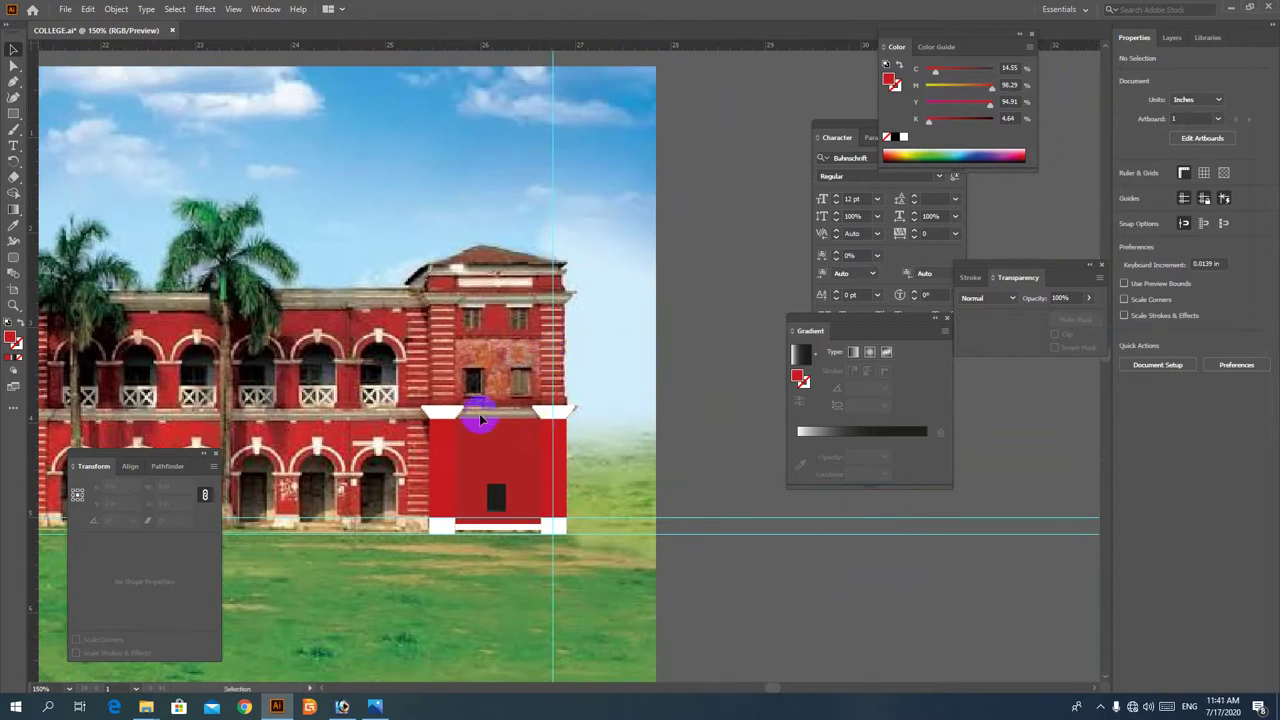
key("a")
left_click_drag(462, 423, 597, 446)
left_click_drag(537, 390, 595, 458)
scroll(581, 381, "down", 8)
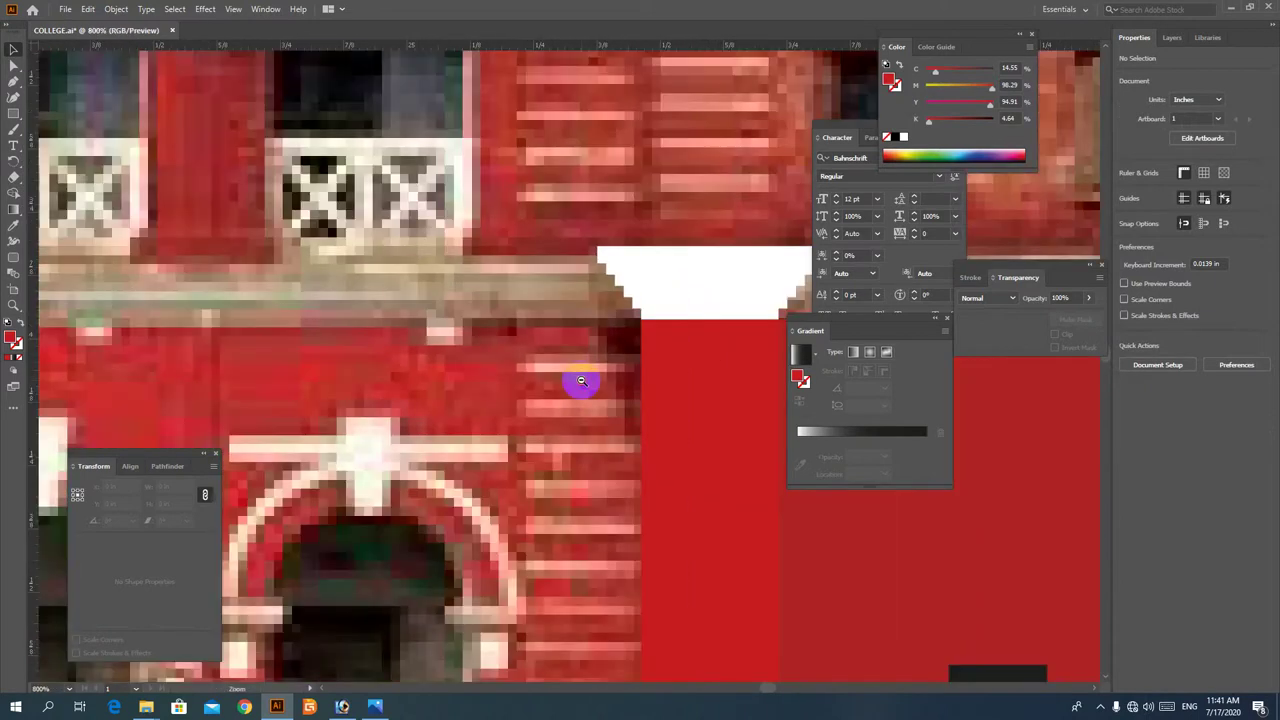
scroll(291, 335, "up", 6)
left_click_drag(645, 395, 577, 391)
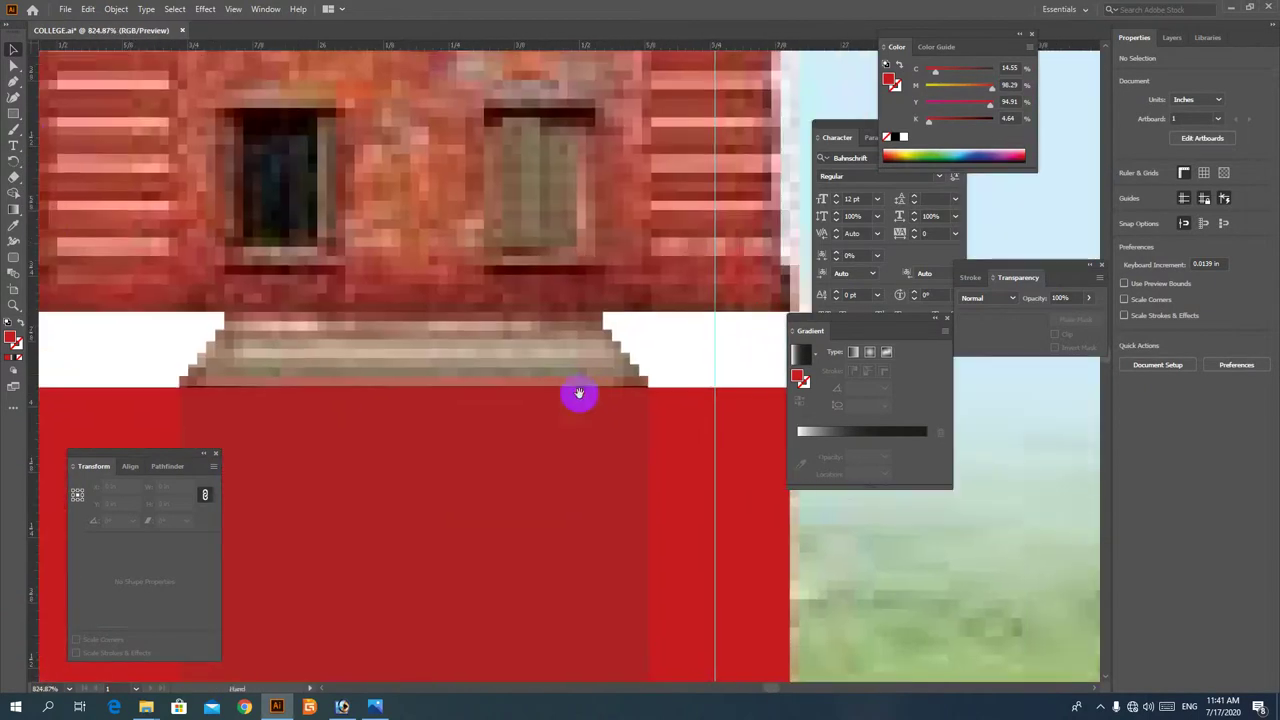
left_click(14, 113)
left_click_drag(40, 324, 651, 379)
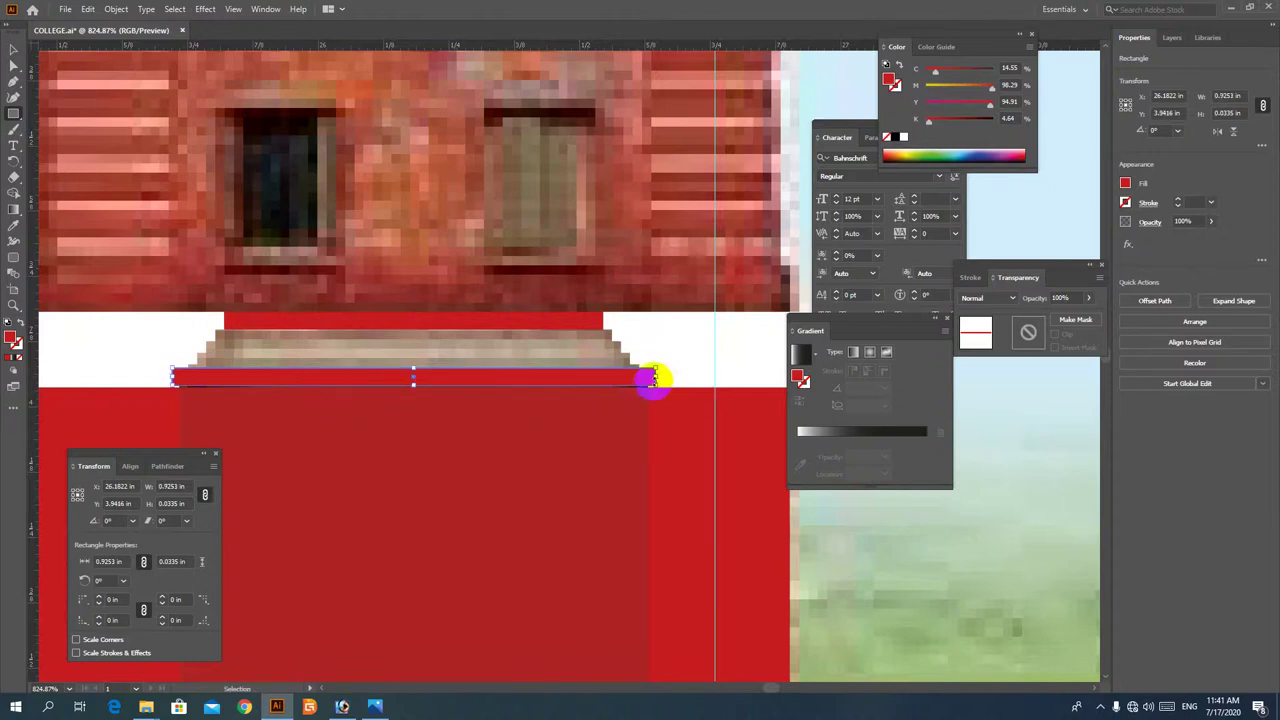
Fill the lower bar with 15% black as light grey and sample that fill onto the upper bar
left_click_drag(990, 88, 912, 87)
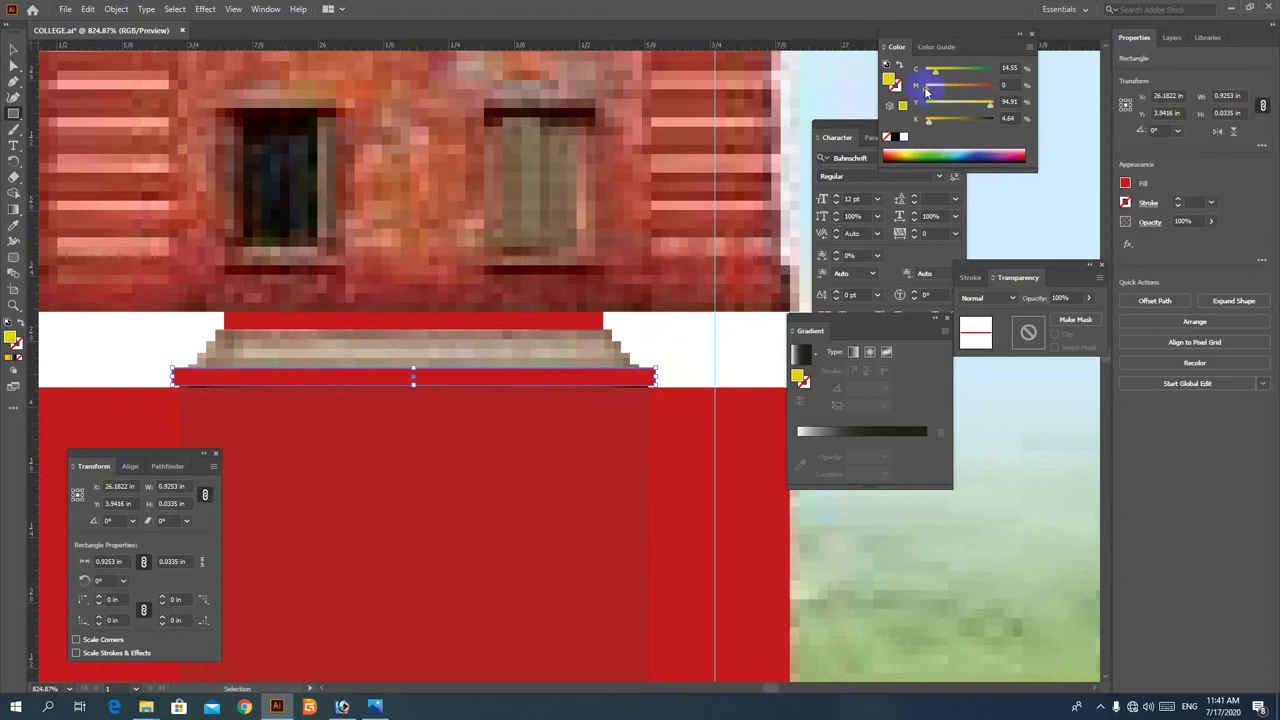
left_click(570, 375)
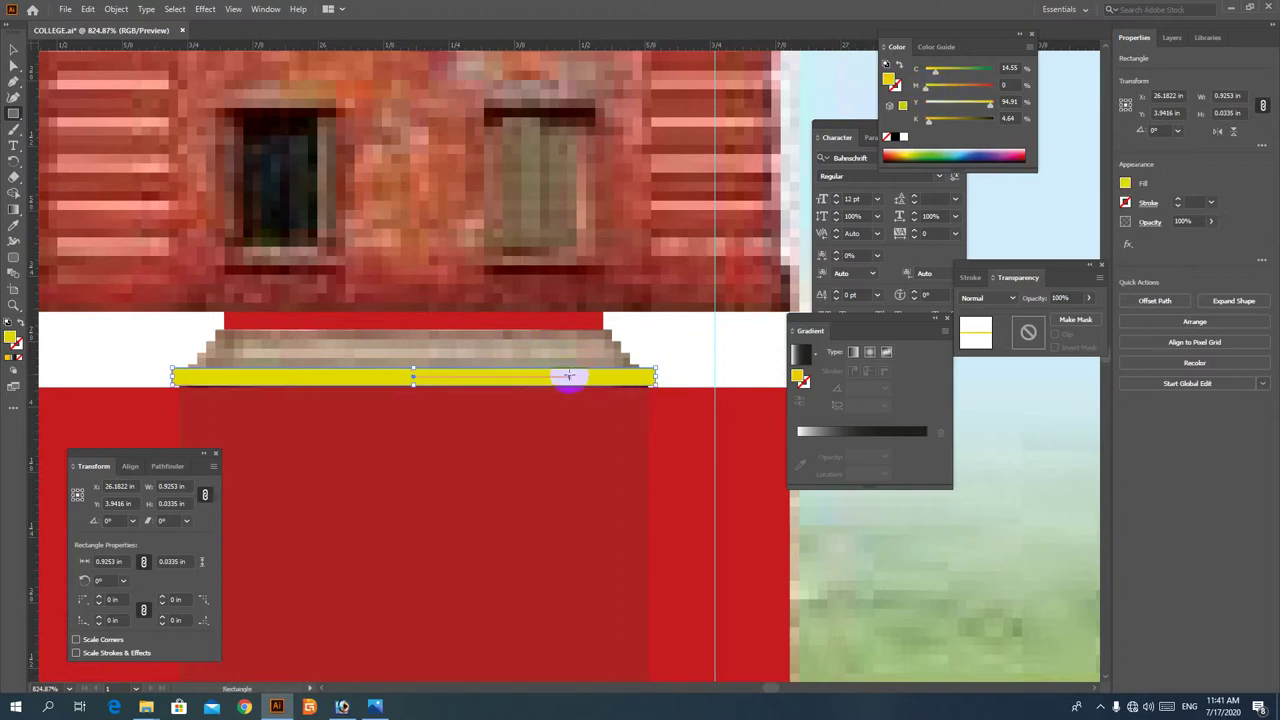
left_click(82, 236)
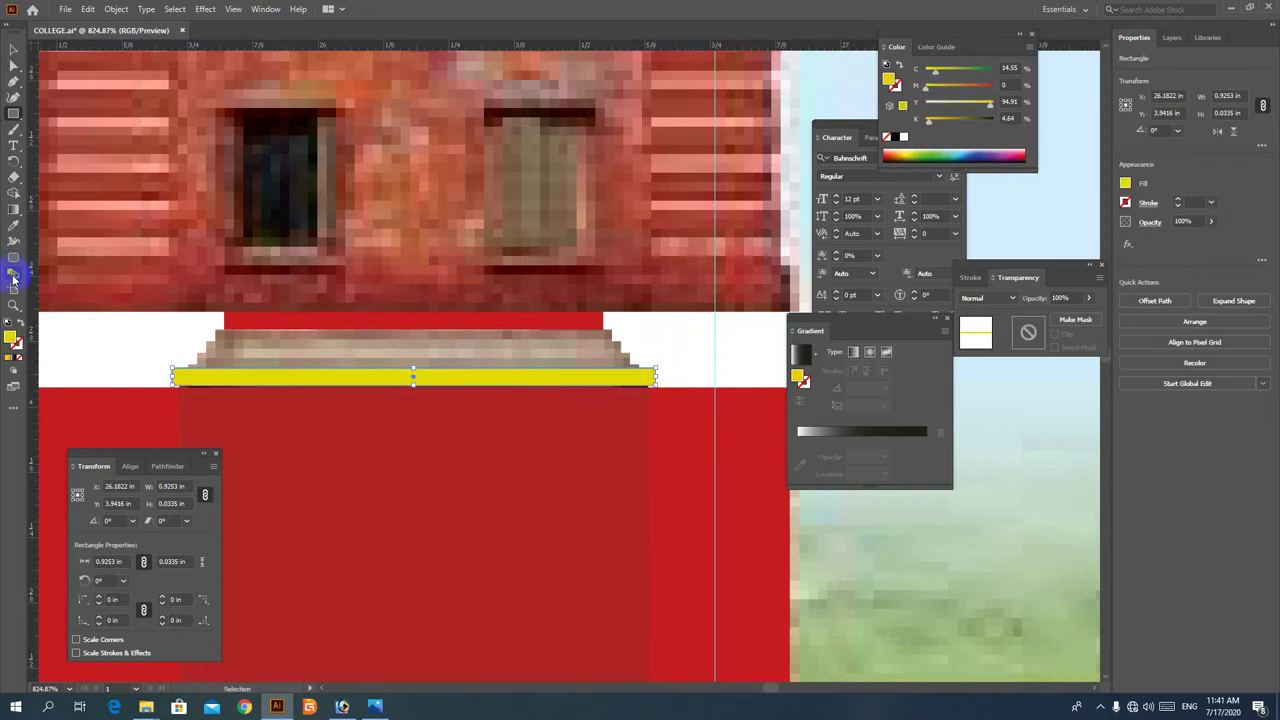
left_click_drag(990, 104, 924, 70)
left_click_drag(937, 122, 937, 123)
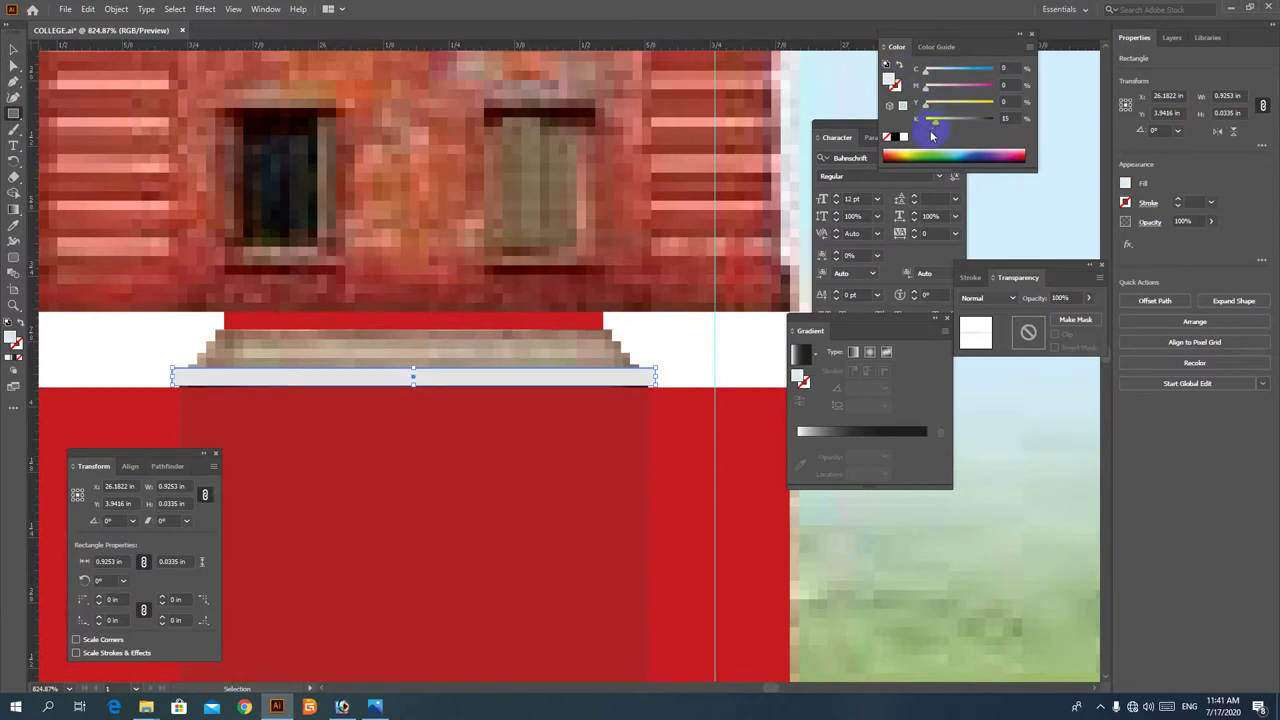
left_click(276, 321, "ctrl")
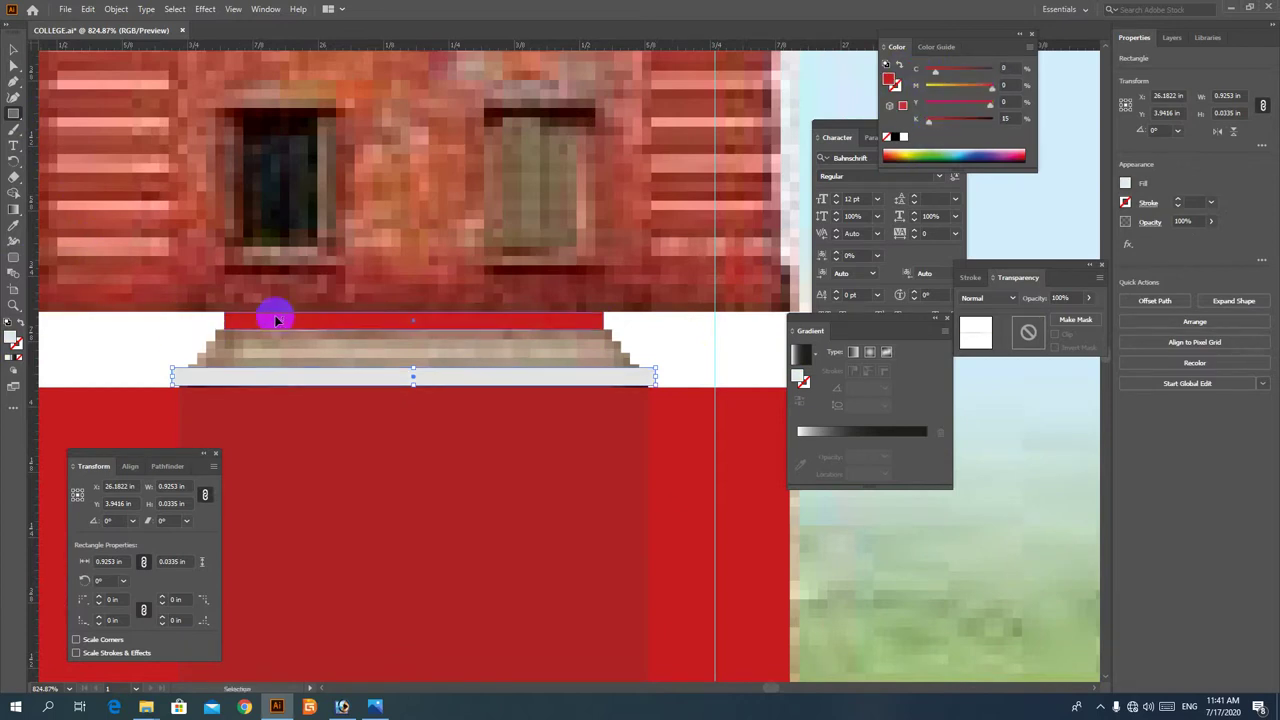
left_click(15, 230)
left_click(280, 374)
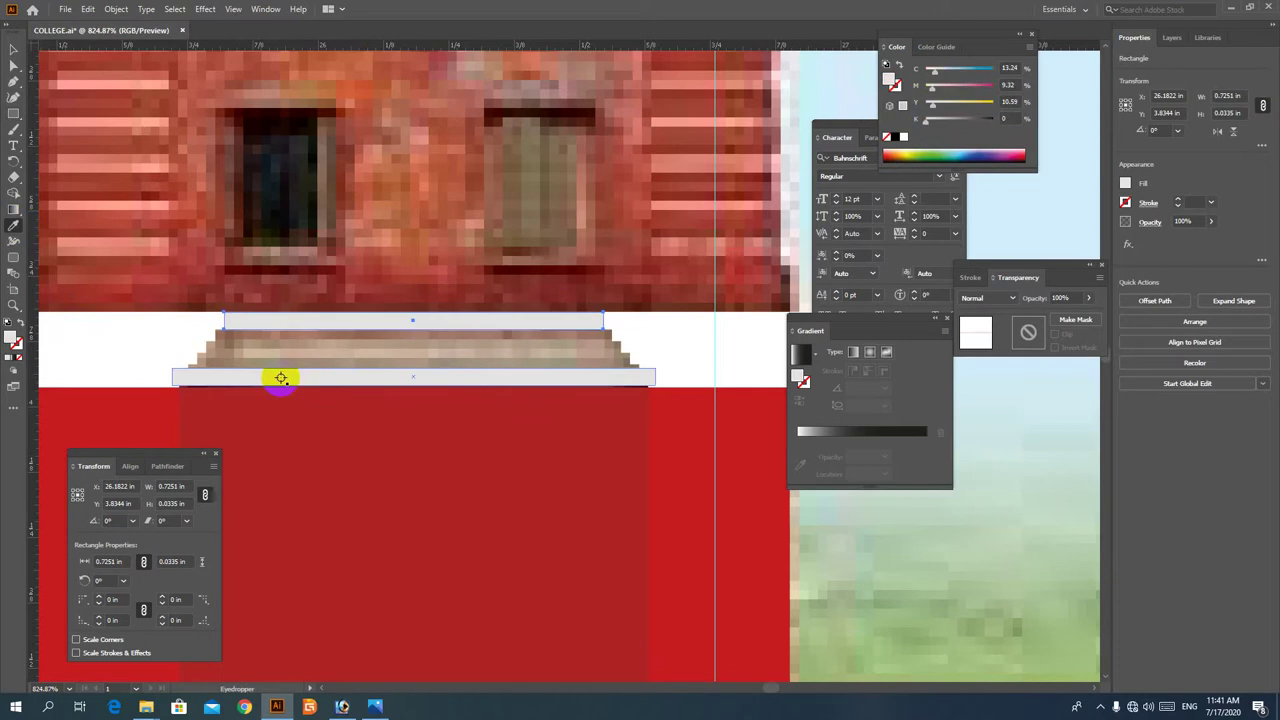
Try a white fill with all CMYK values at 0 on the upper bar
left_click_drag(935, 71, 910, 77)
mouse_move(932, 88)
left_mouse_down()
mouse_move(915, 90)
mouse_move(935, 107)
left_mouse_up()
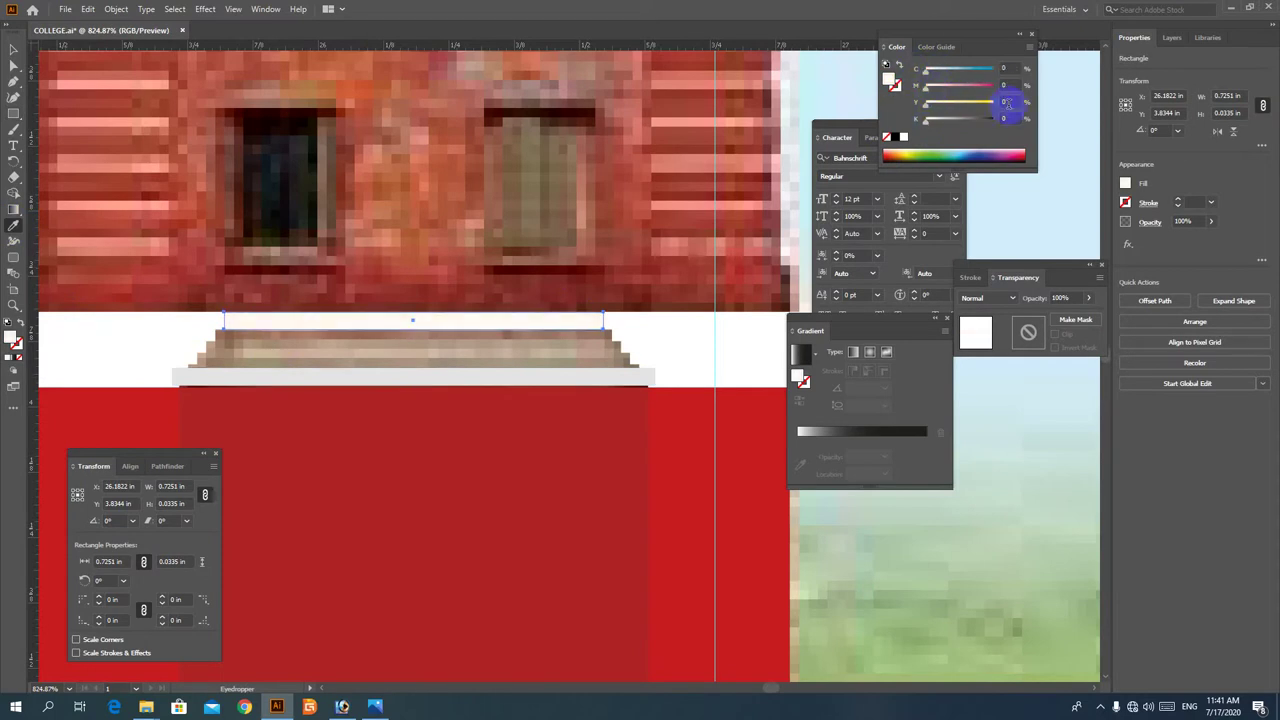
Match the lower bar's fill to the upper bar and blend the two into a stepped grey cornice section
left_click(600, 376, "ctrl")
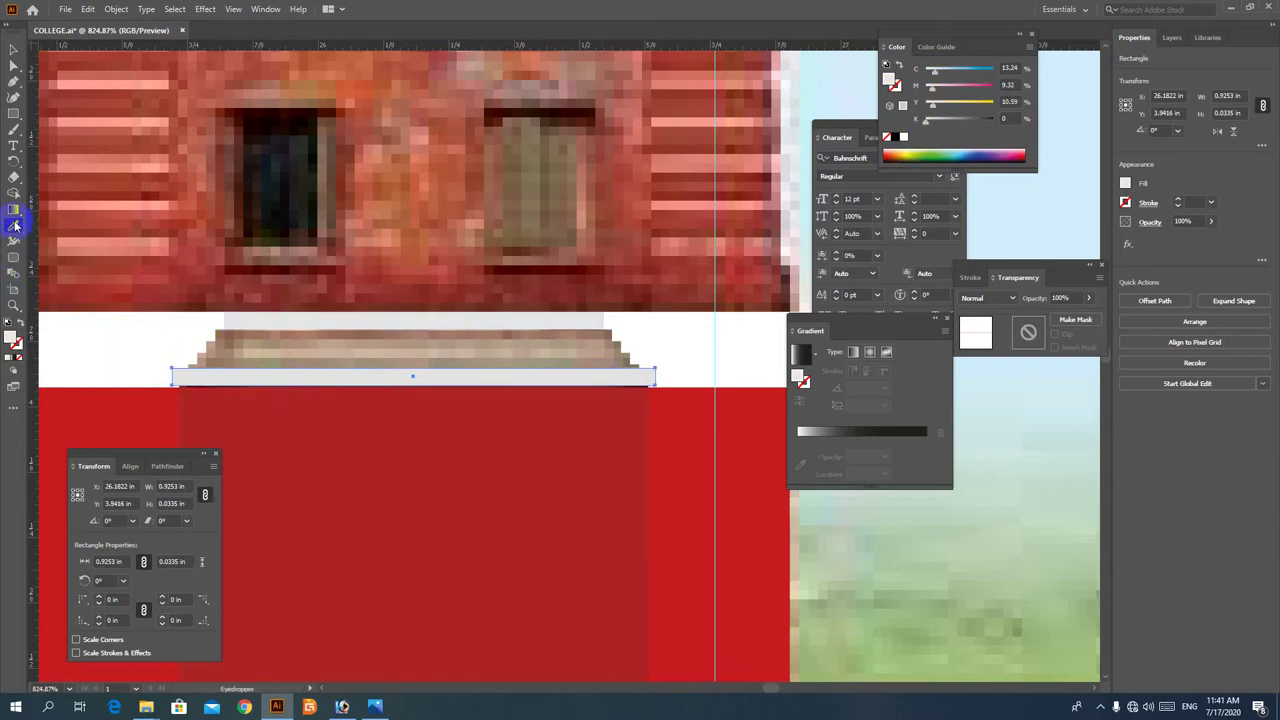
left_click(405, 318)
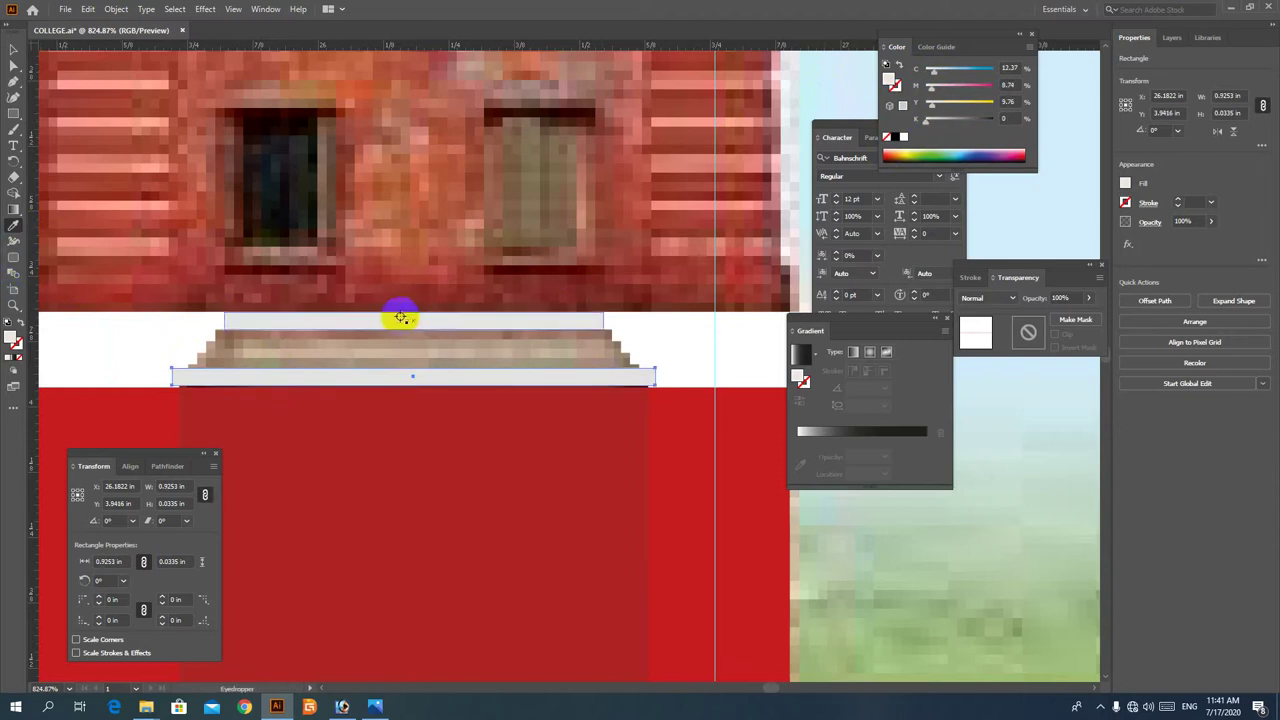
left_click(14, 273)
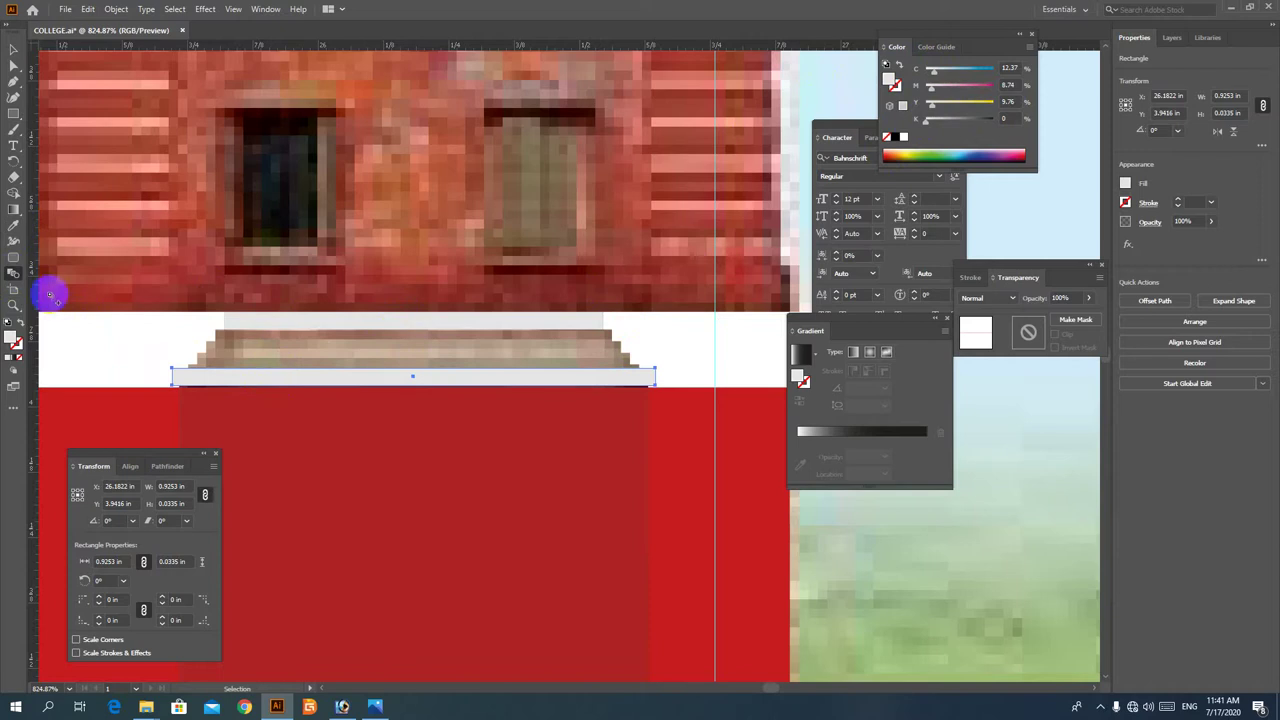
left_click(338, 318)
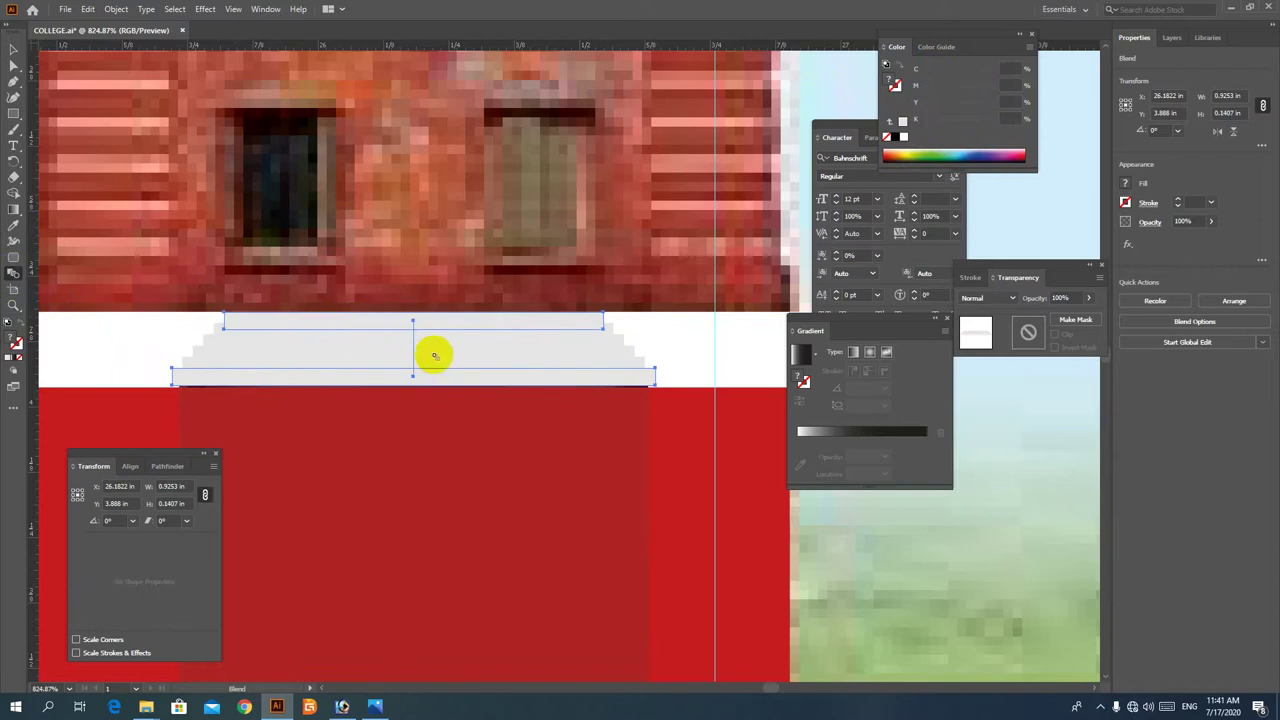
Try to send the grey cornice blend behind all other artwork
key("ctrl+shift+bracketleft")
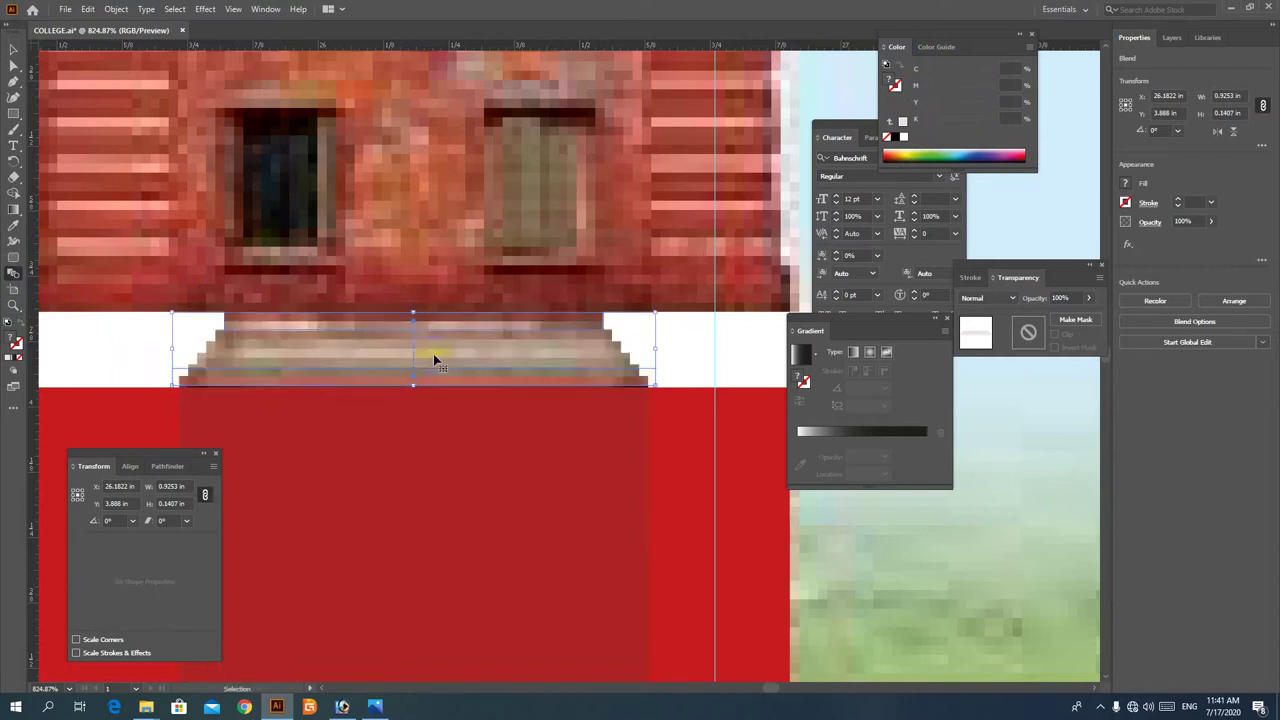
left_click(434, 358)
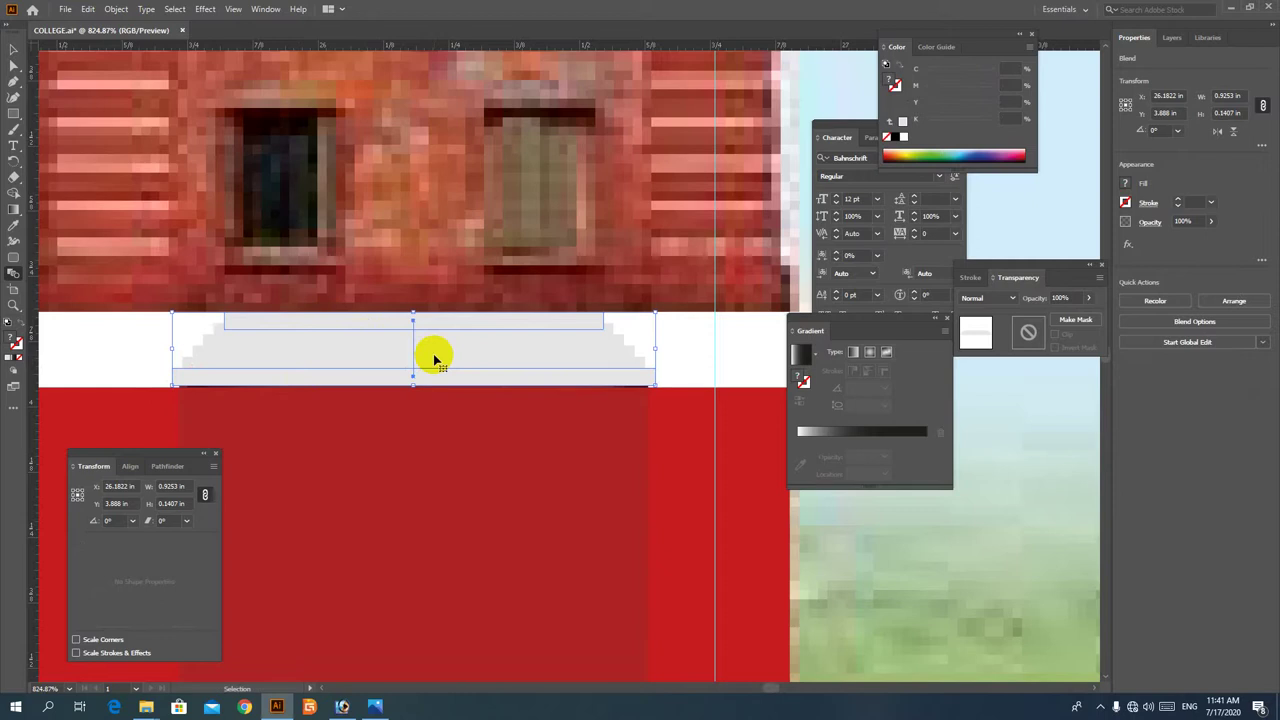
Bring the left and right white cornice blends in front of the grey middle section
left_click(520, 387, "ctrl+alt")
left_click(528, 392, "ctrl+alt")
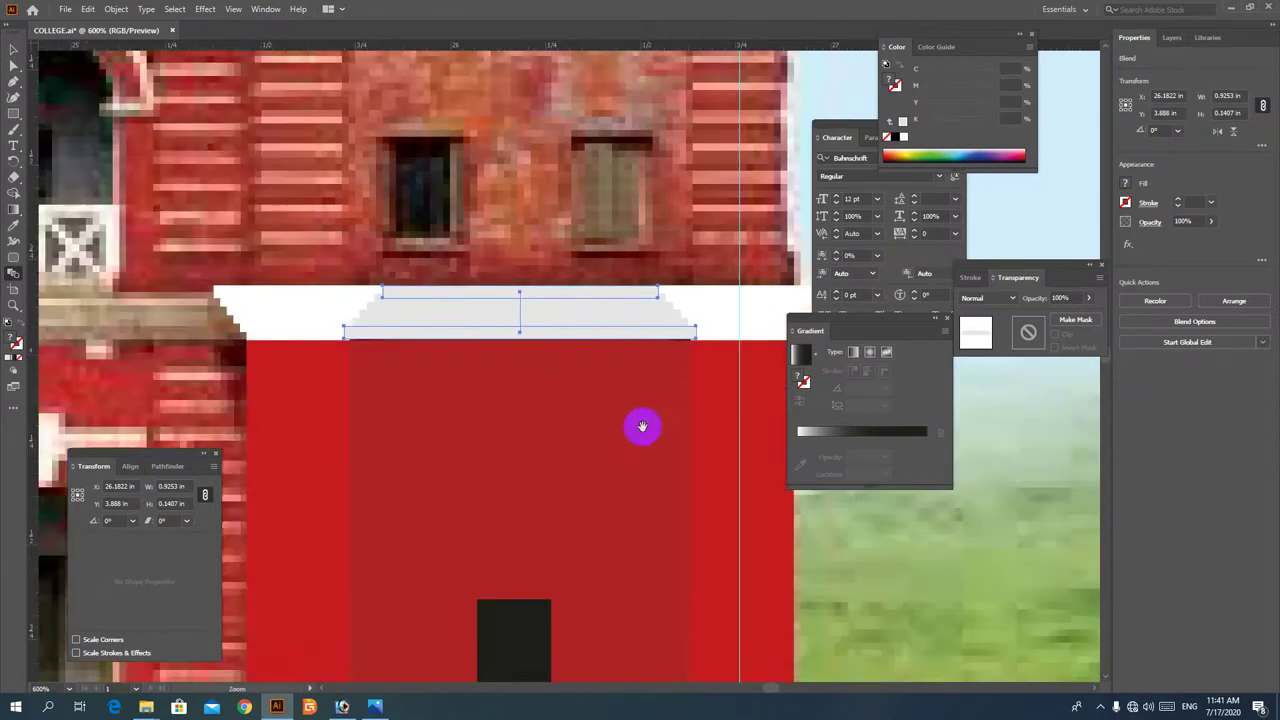
left_click_drag(919, 507, 740, 470)
left_click(742, 476)
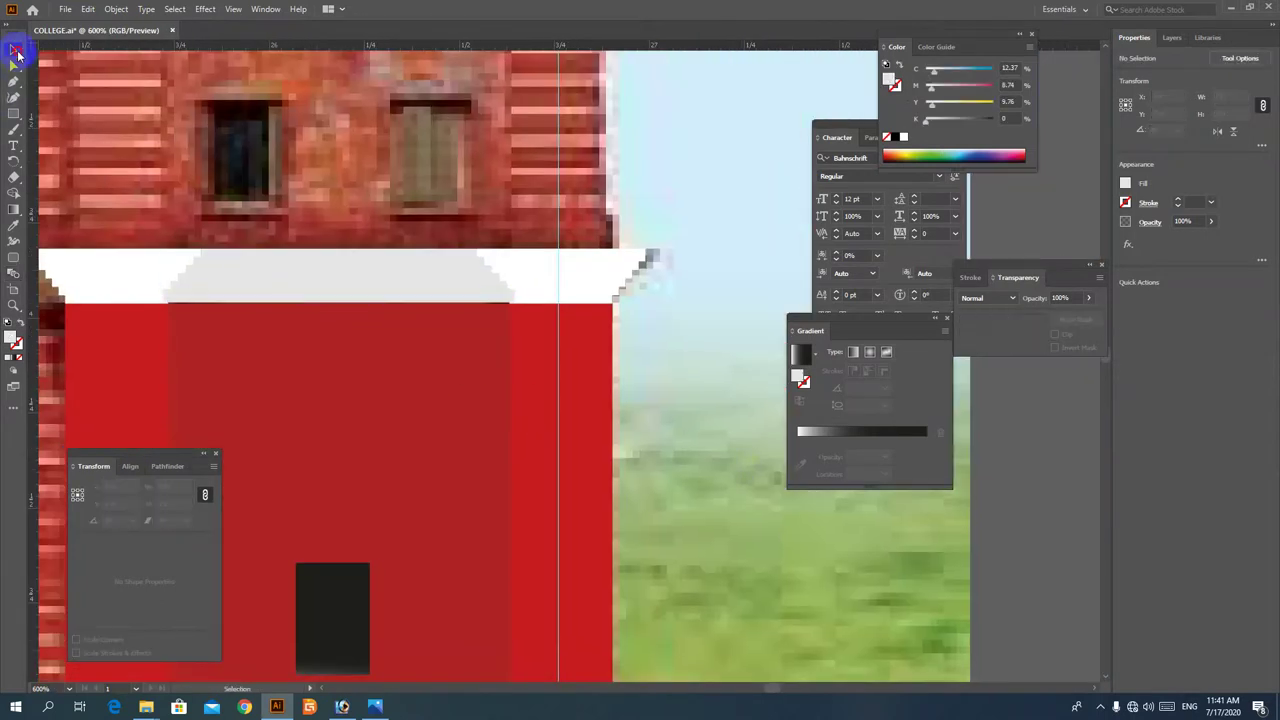
left_click(134, 300)
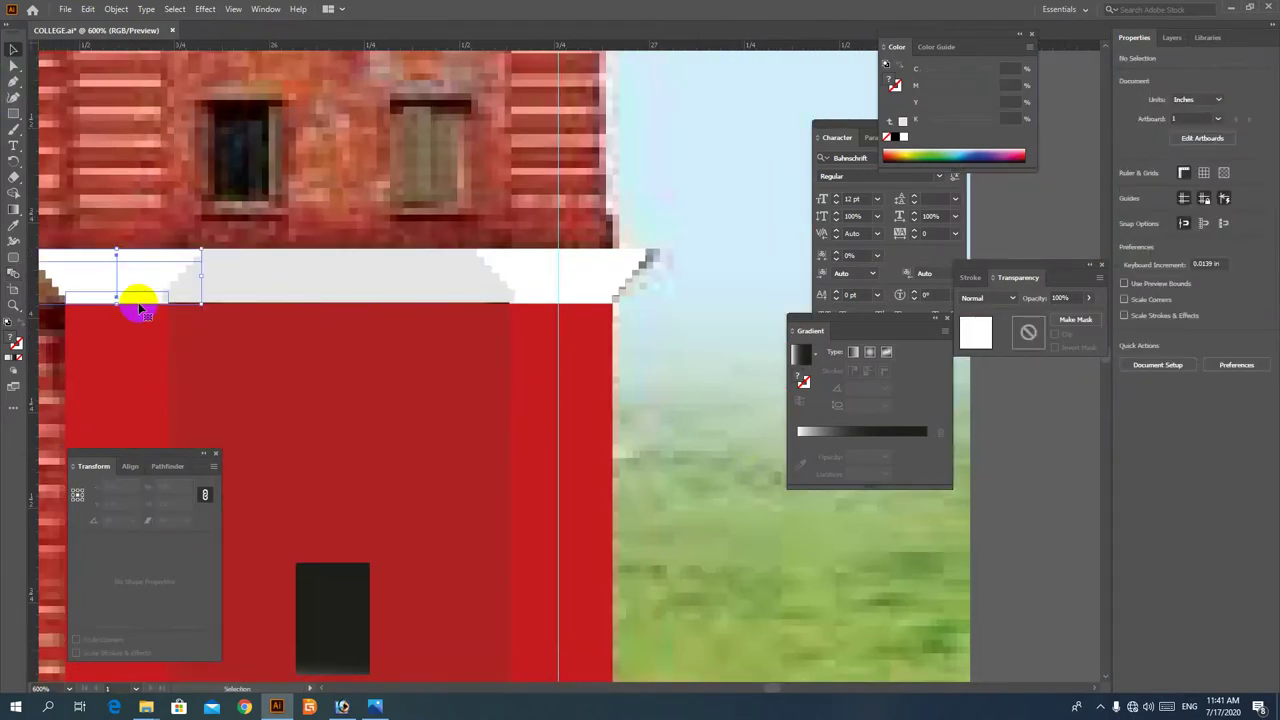
left_click(584, 284, "shift")
key("a")
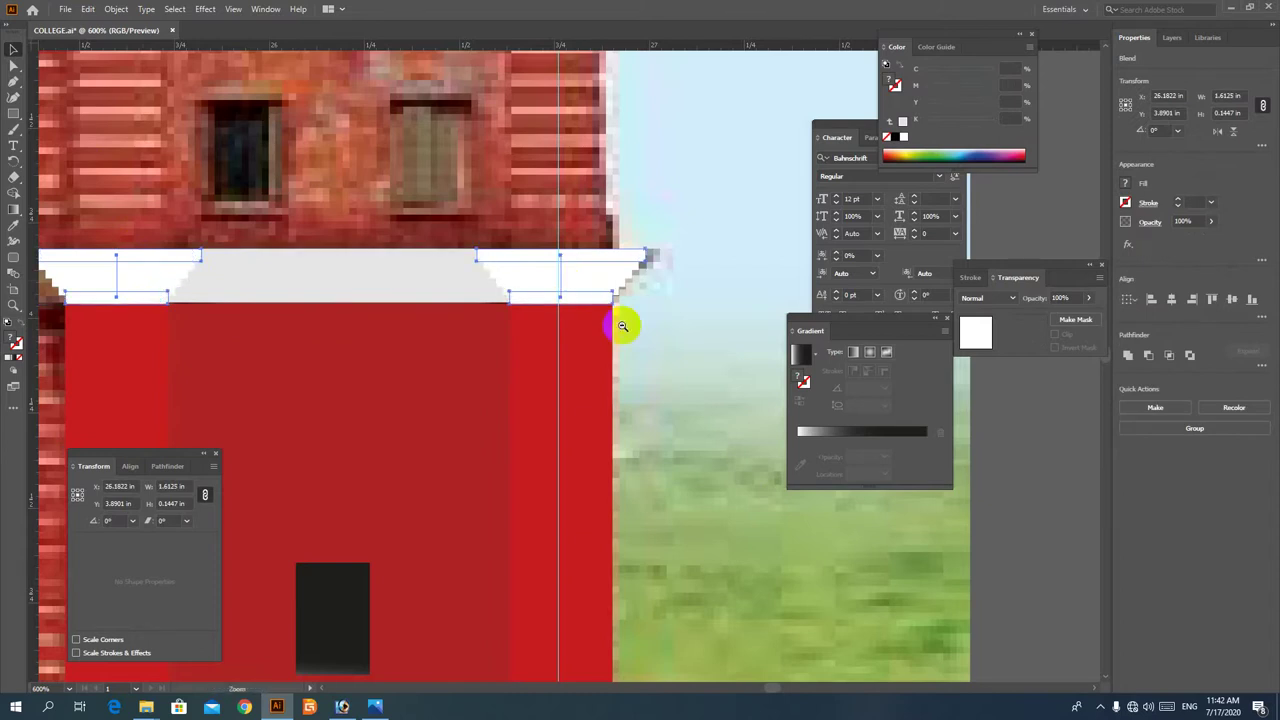
key("v")
right_click(519, 276)
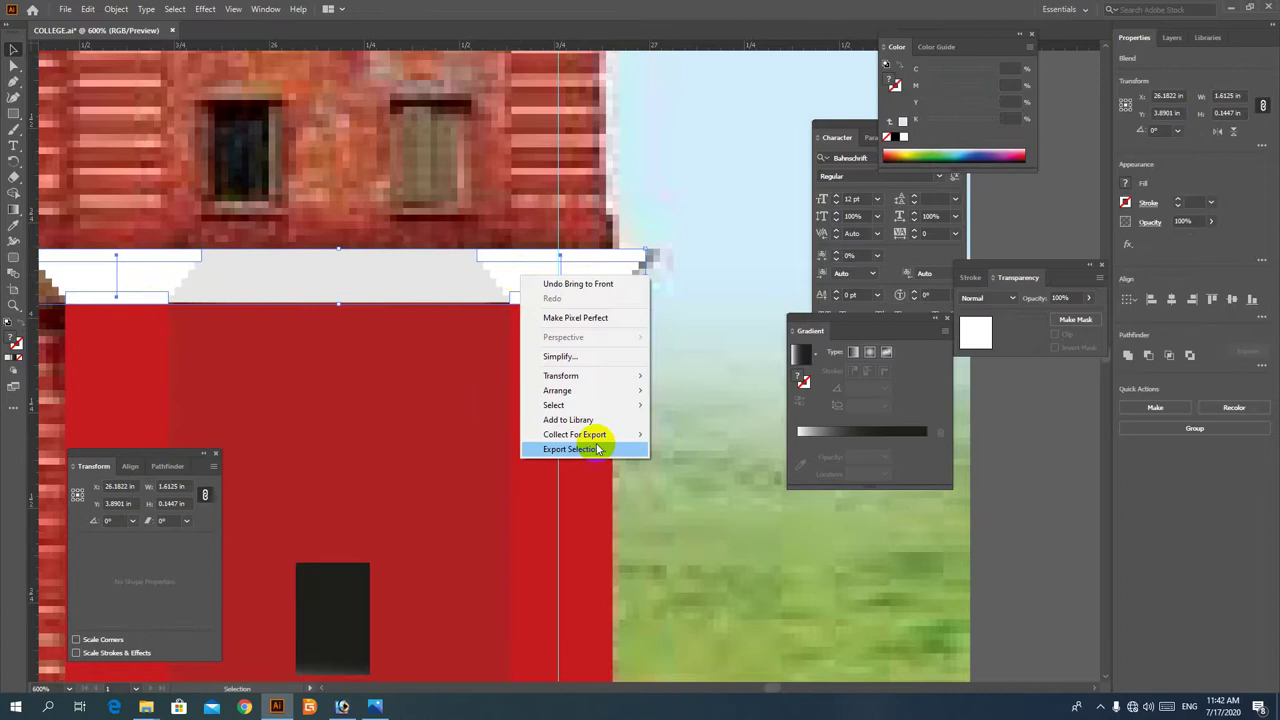
mouse_move(613, 396)
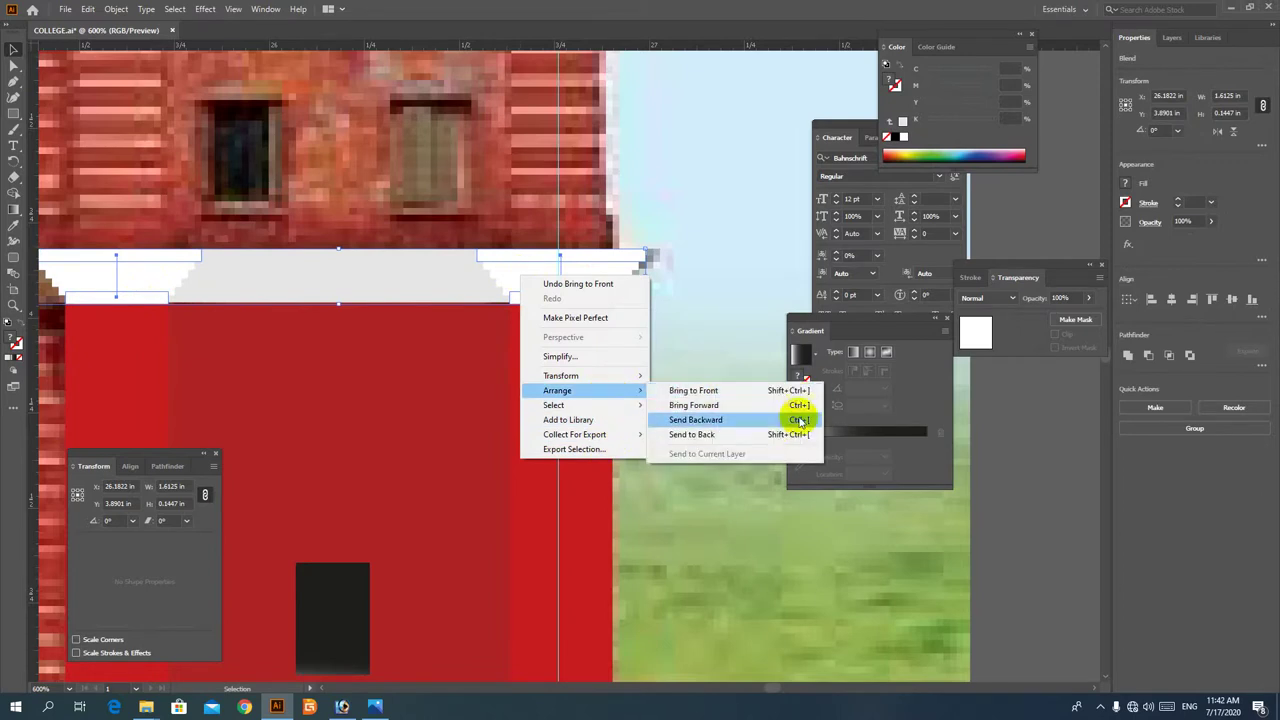
left_click(1001, 467)
Examine the completed cornice against the tower in the reference photo, up close and from a distance
left_click(566, 407, "ctrl+alt")
left_click(566, 407, "ctrl+alt")
left_click_drag(520, 377, 599, 491)
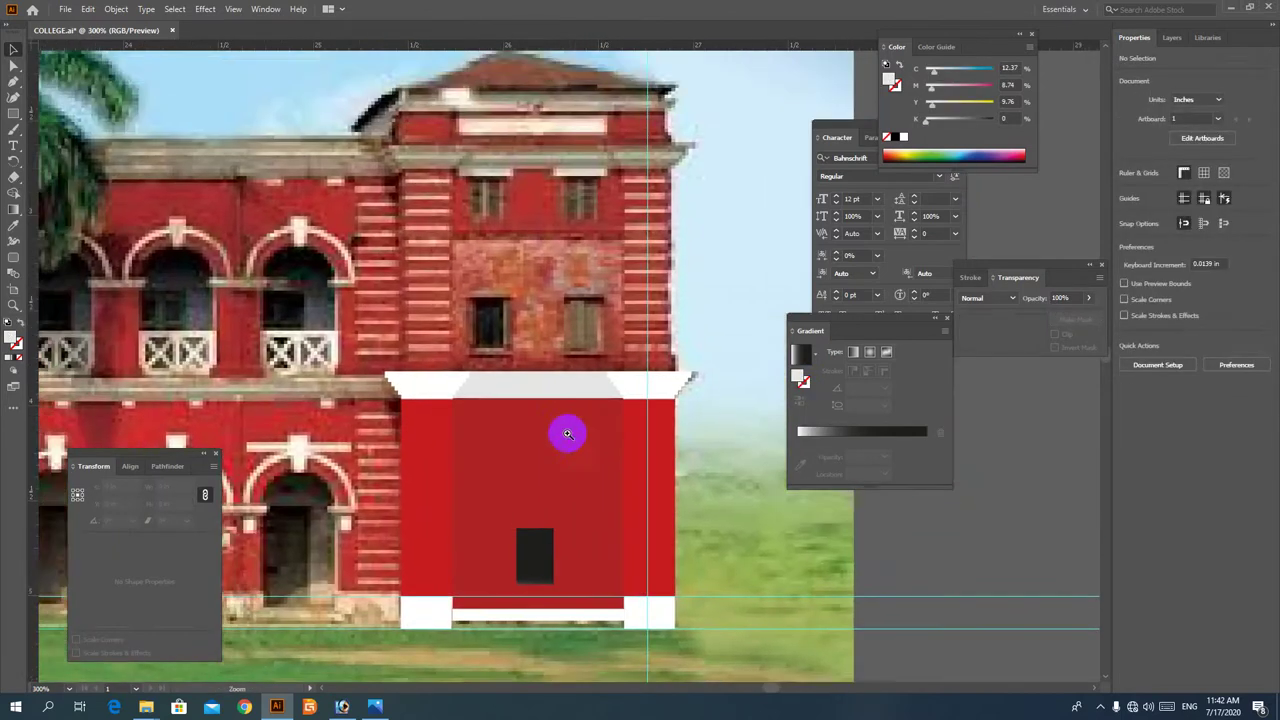
left_click(546, 412, "ctrl+alt")
left_click(546, 412, "ctrl+alt")
left_click_drag(583, 381, 567, 433)
left_click_drag(517, 372, 640, 386)
left_click(648, 386, "ctrl+alt")
left_click(647, 385, "ctrl+alt")
left_click(644, 383, "ctrl+alt")
left_click(640, 381, "ctrl+alt")
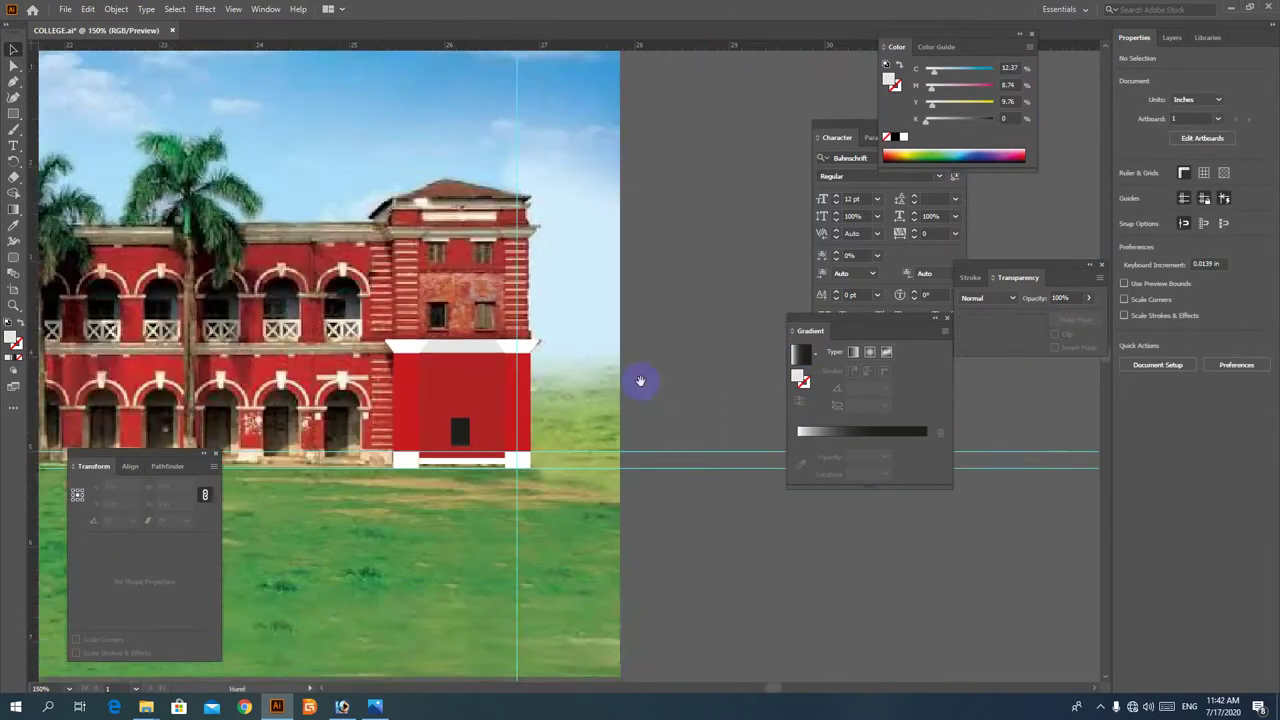
left_click_drag(572, 342, 575, 436)
left_click_drag(563, 481, 575, 384)
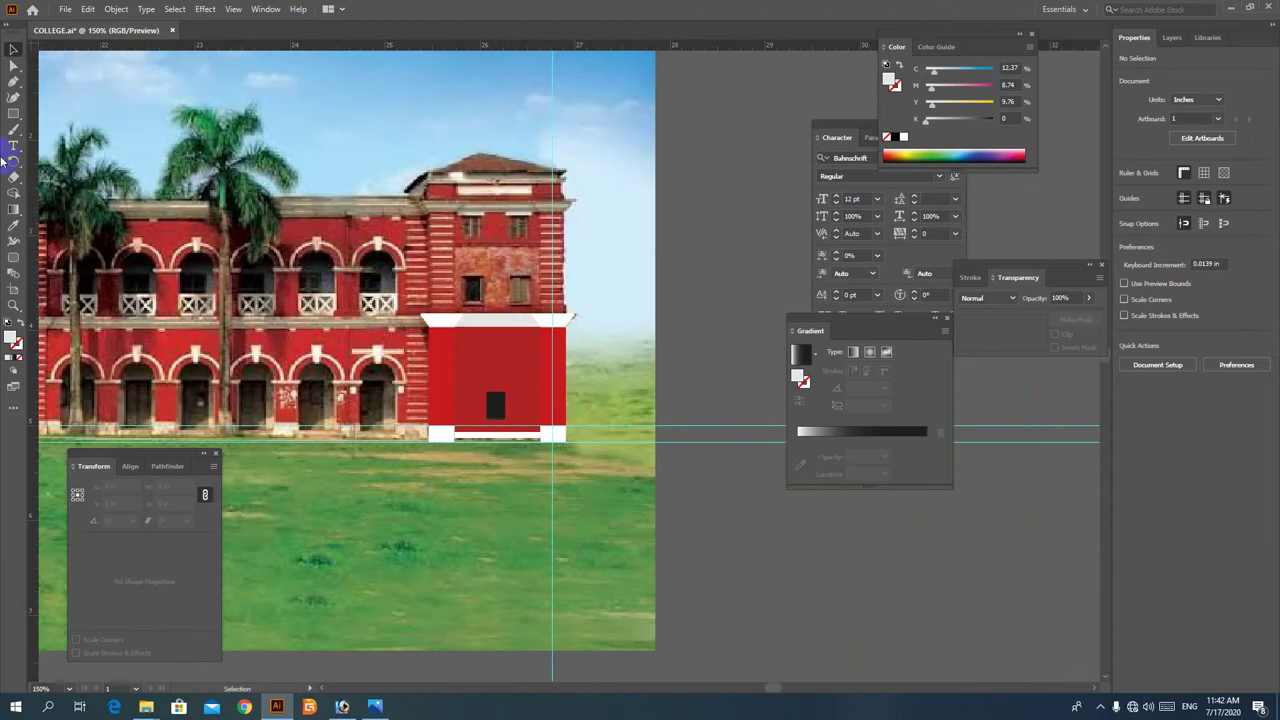
left_click(14, 116)
left_click_drag(361, 277, 597, 494)
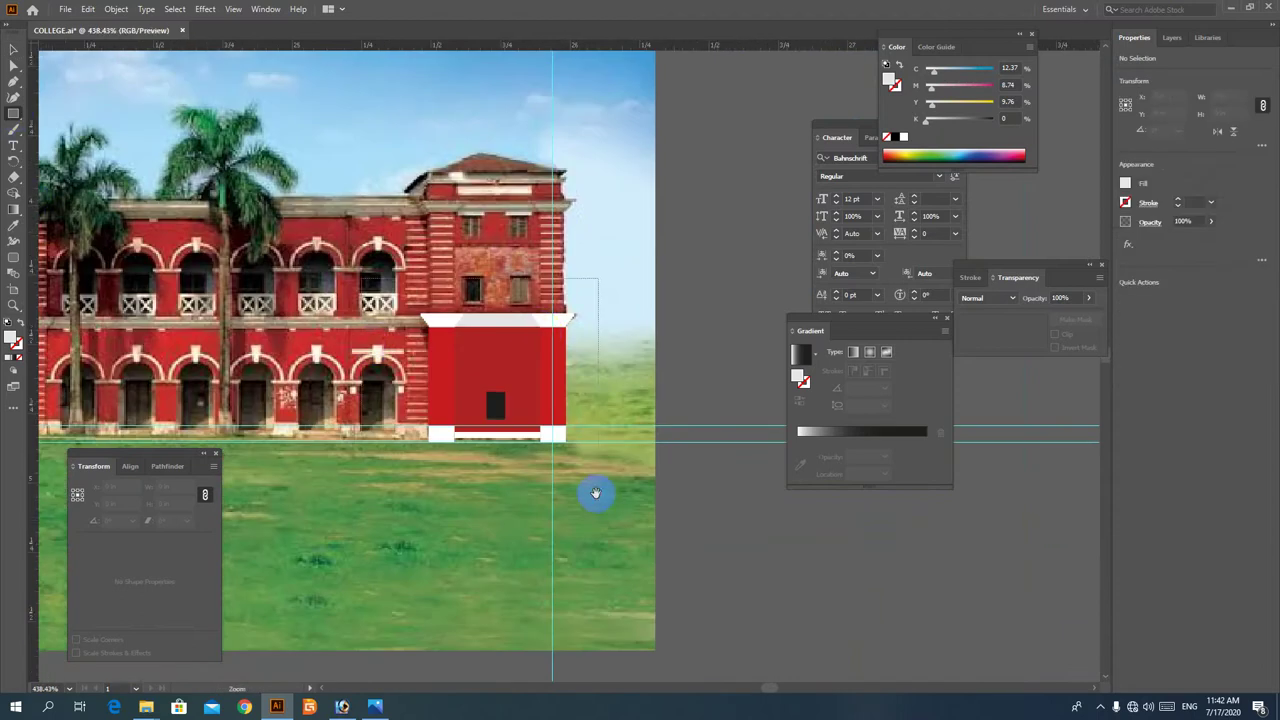
left_click_drag(586, 426, 628, 467)
left_click_drag(394, 237, 461, 311)
key("ctrl+z")
Copy the lower tower's left red wall strip and white base onto the adjoining pier at its left, about 0.24 in wide
left_click(511, 404, "ctrl")
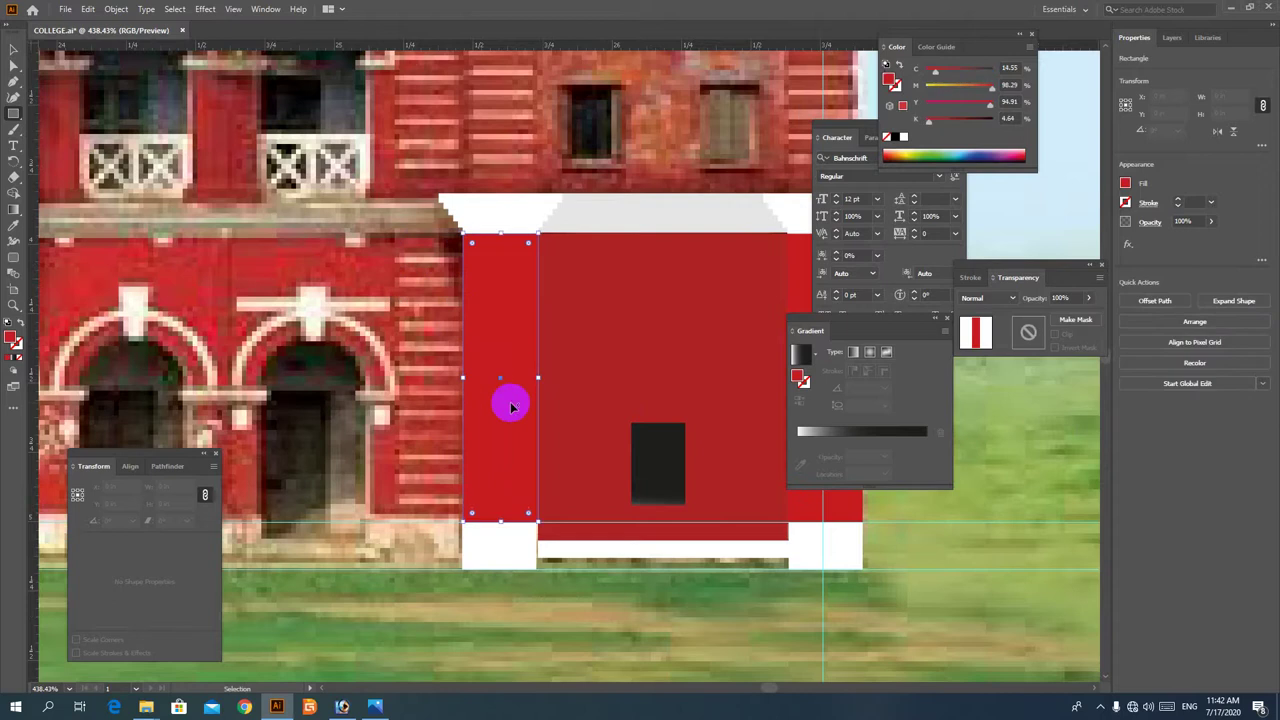
left_click(510, 560, "shift")
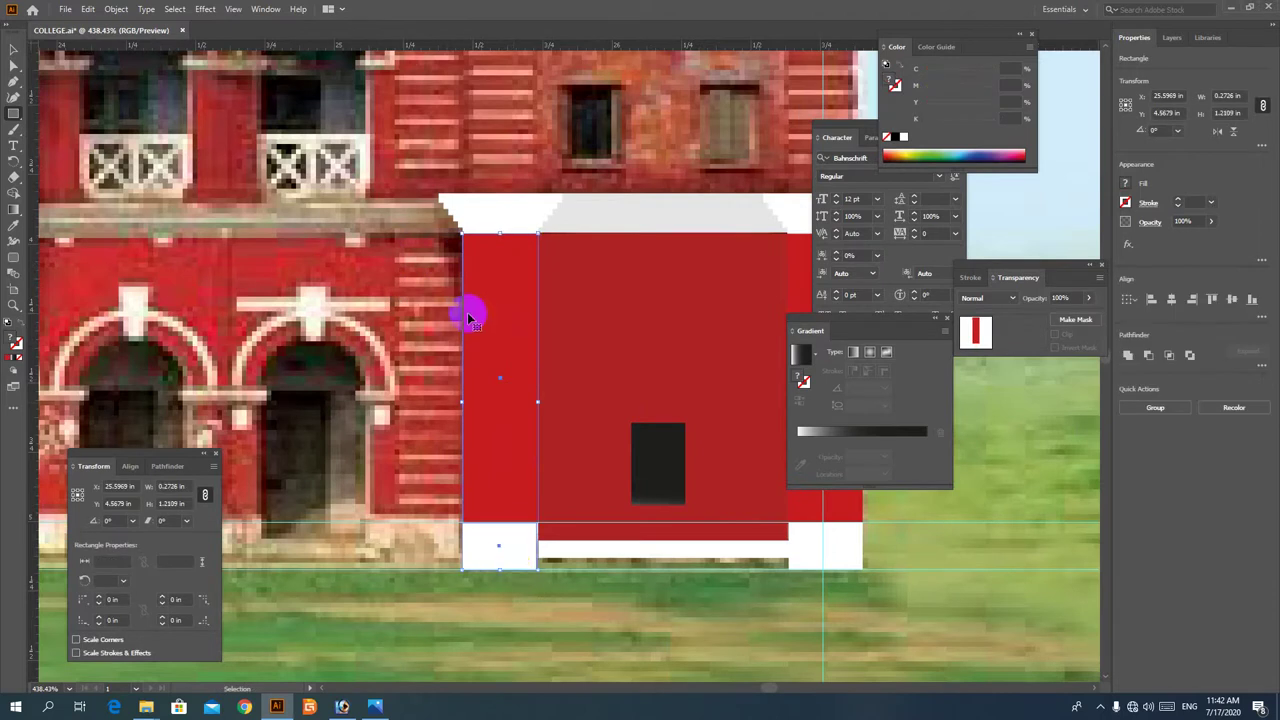
left_click_drag(481, 315, 414, 316)
key("ctrl+z")
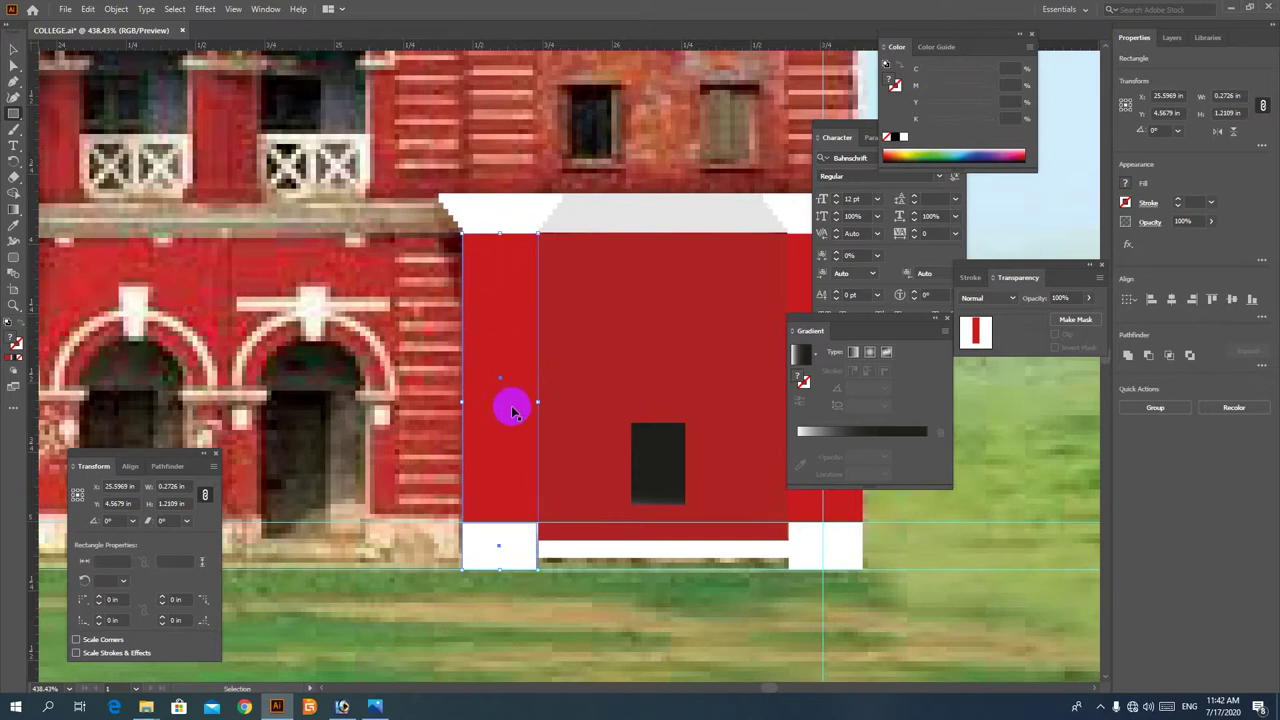
left_click_drag(539, 404, 398, 404)
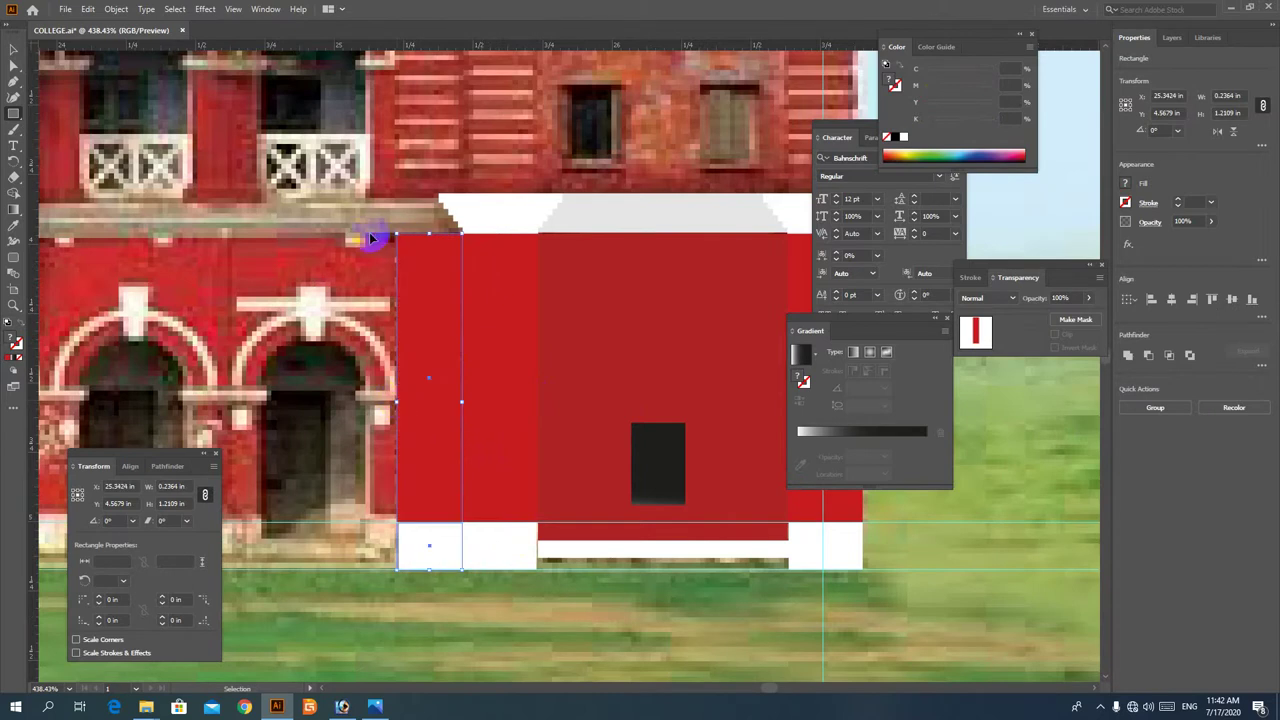
Duplicate the grey cornice blend leftward onto the wing's ledge between the two storeys
left_click(608, 214)
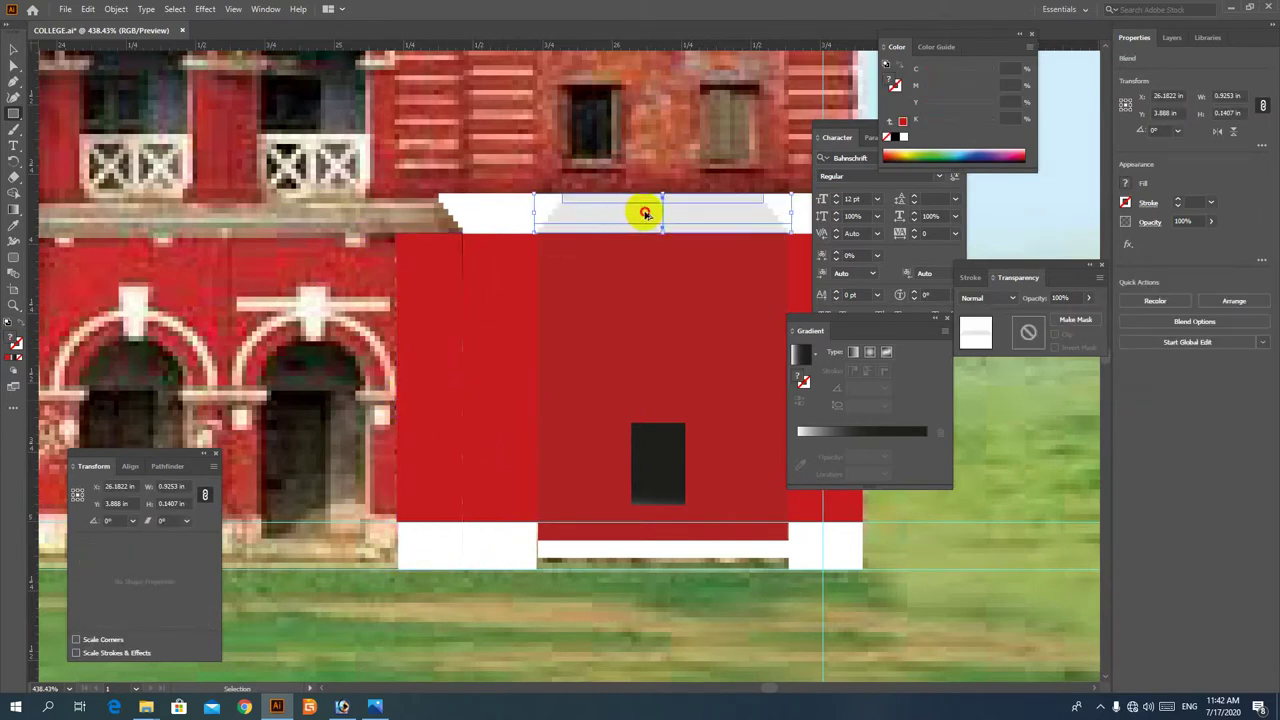
left_click_drag(645, 213, 324, 209)
scroll(400, 306, "down", 3)
left_click_drag(417, 323, 545, 307)
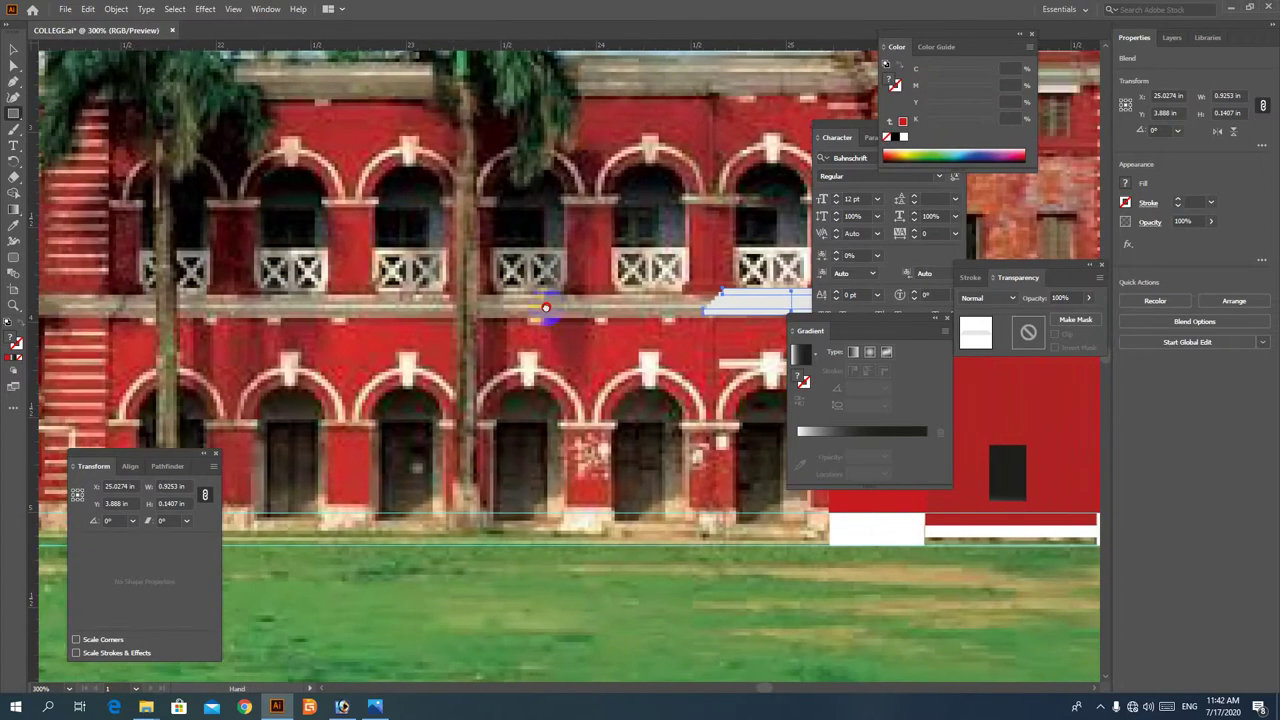
Try to pull the copied blend's left anchor points leftward along the wing's ledge
left_click(650, 266)
left_click_drag(706, 289, 733, 332)
scroll(691, 320, "down", 2)
left_click_drag(628, 262, 535, 354)
left_click_drag(617, 402, 142, 402)
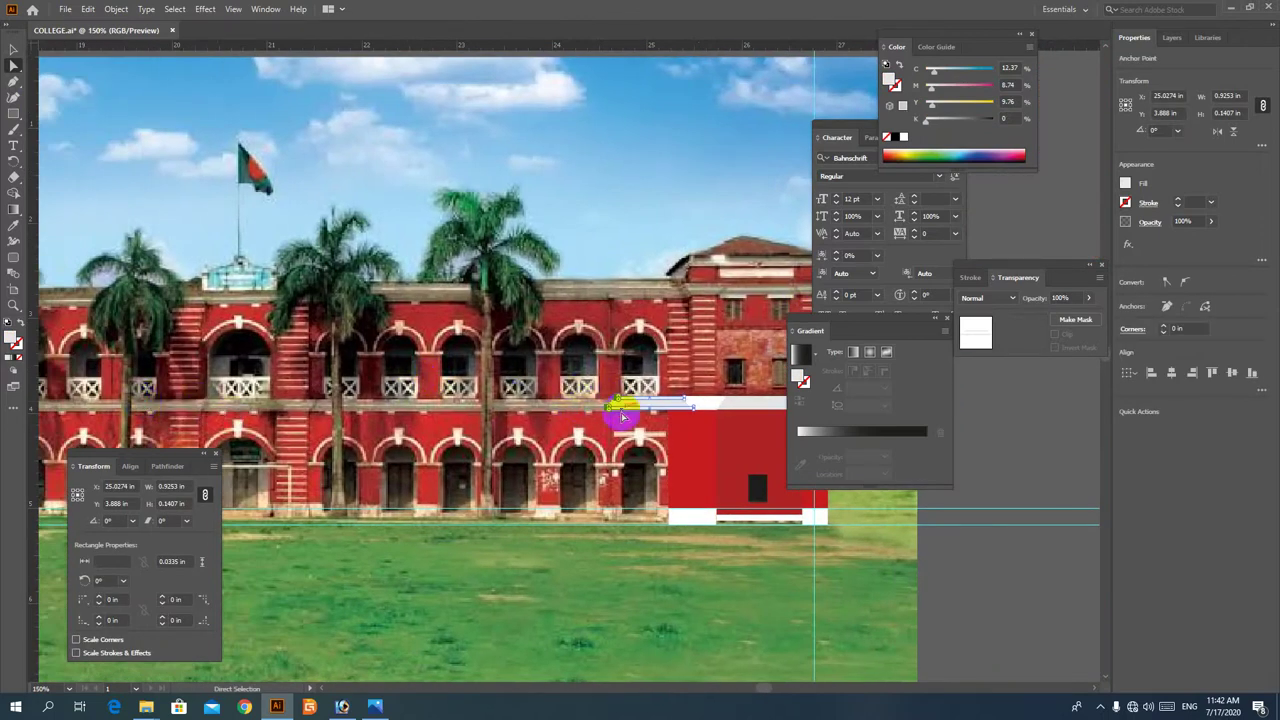
left_click_drag(609, 406, 160, 410)
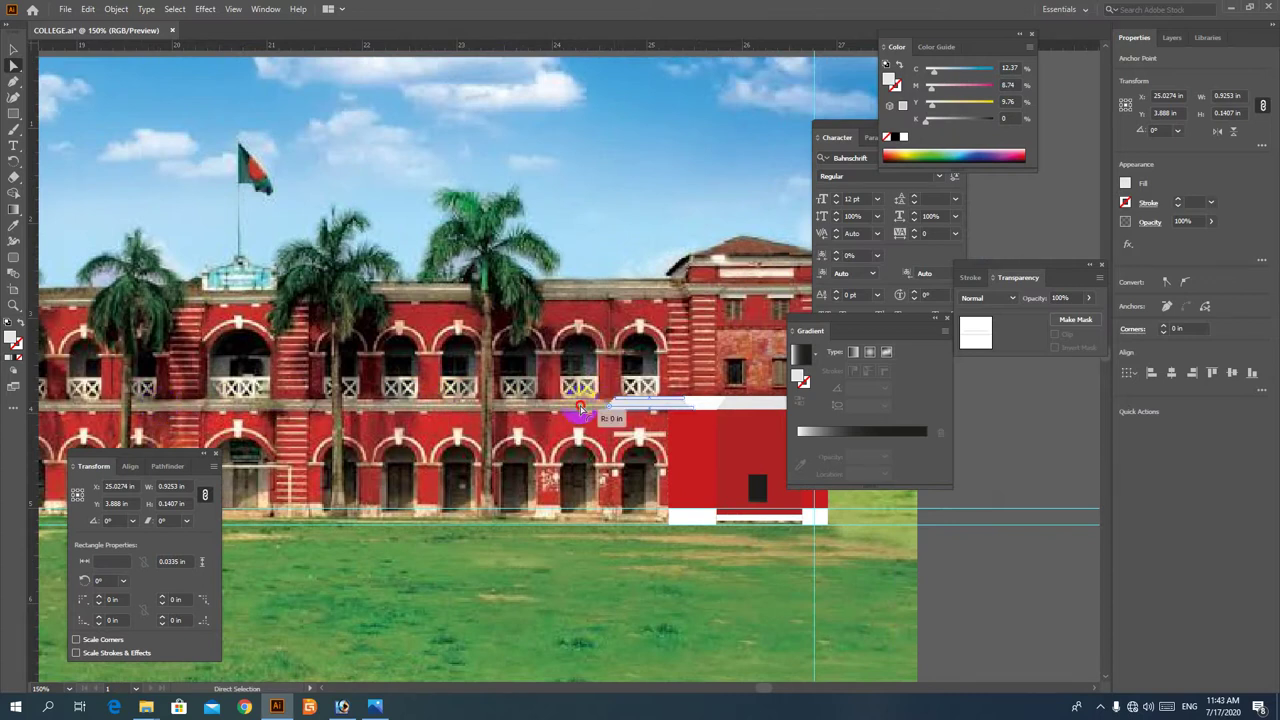
left_click_drag(580, 407, 508, 406)
left_click(629, 345)
left_click_drag(545, 350, 530, 441)
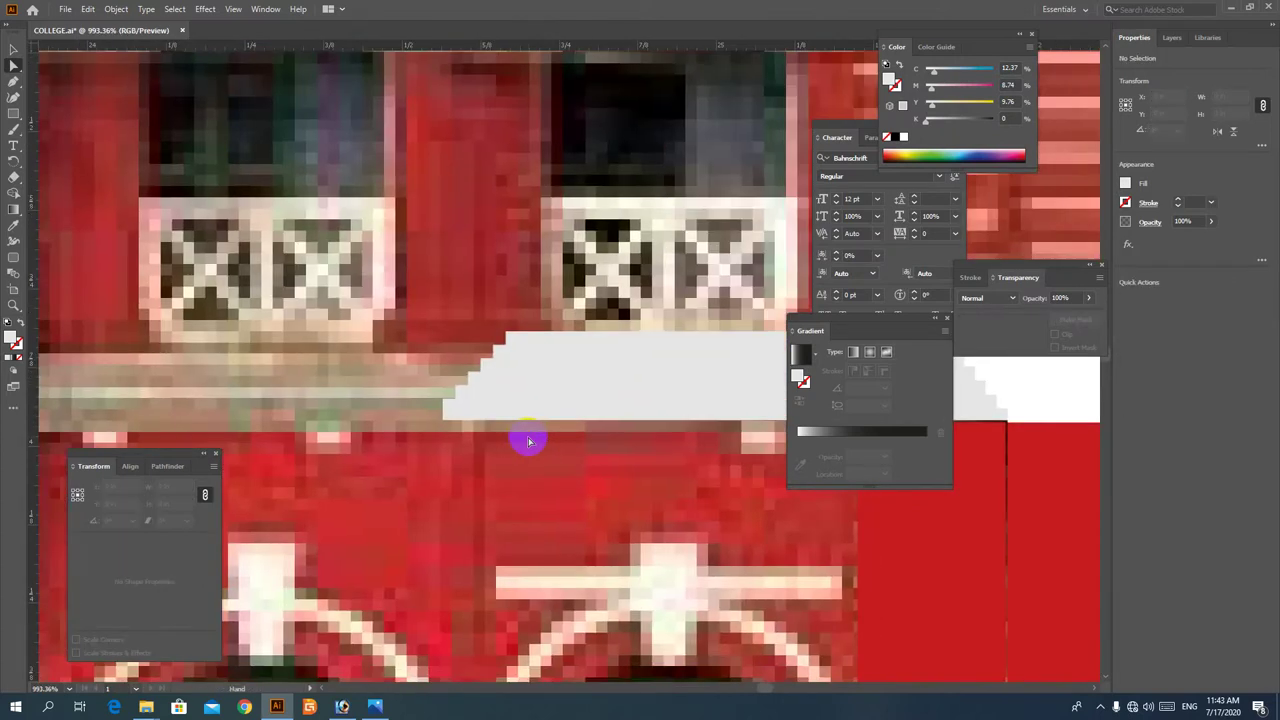
Stretch the copied grey blend leftward along the wing's ledge to about 4.05 in wide
left_click(12, 52)
left_click_drag(194, 154, 563, 478)
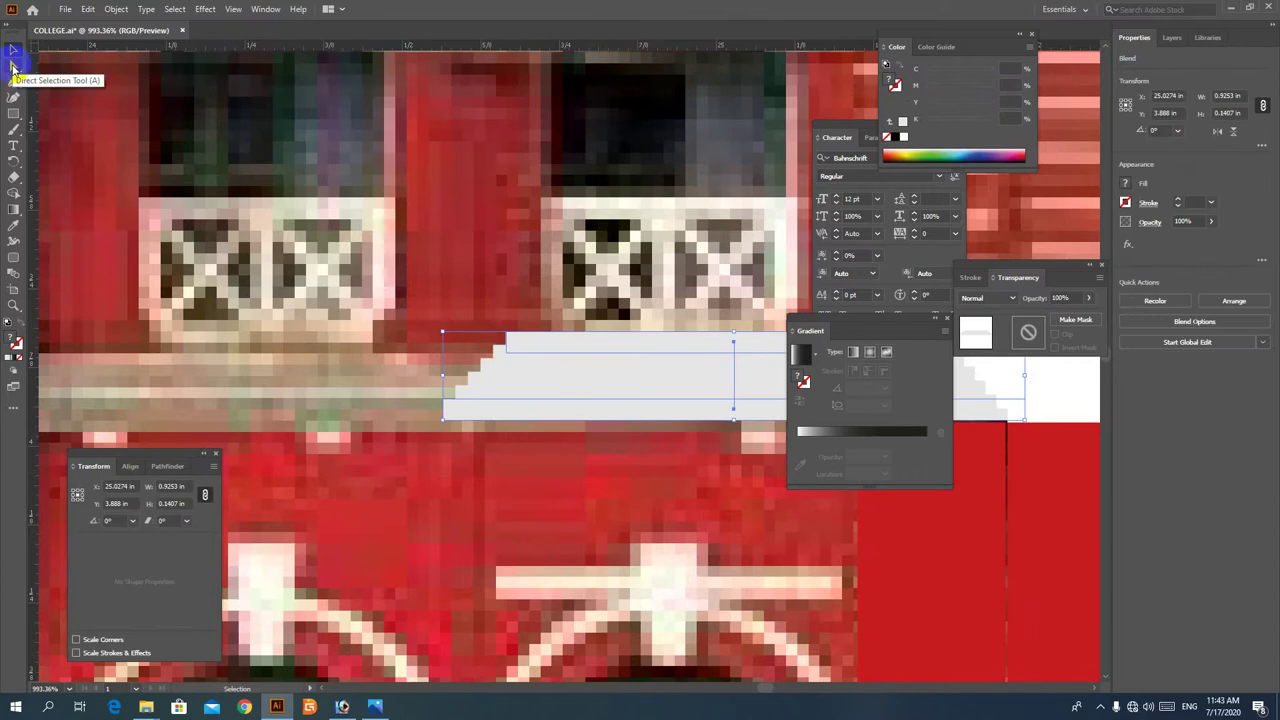
left_click(485, 387, "alt")
left_click(485, 388, "alt")
left_click(485, 388, "alt")
left_click(485, 388, "alt")
left_click(485, 388, "alt")
left_click_drag(628, 371, 748, 381)
scroll(748, 381, "down", 1)
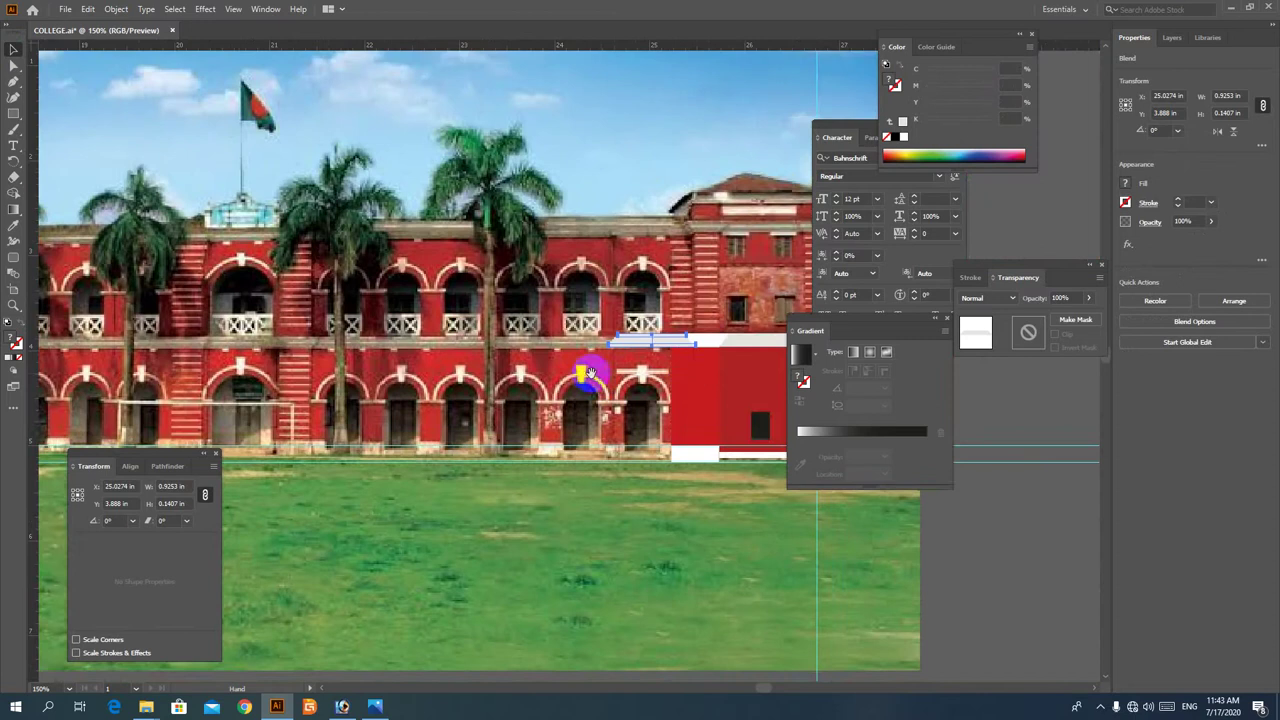
left_click_drag(669, 343, 468, 402)
left_click_drag(677, 407, 472, 406)
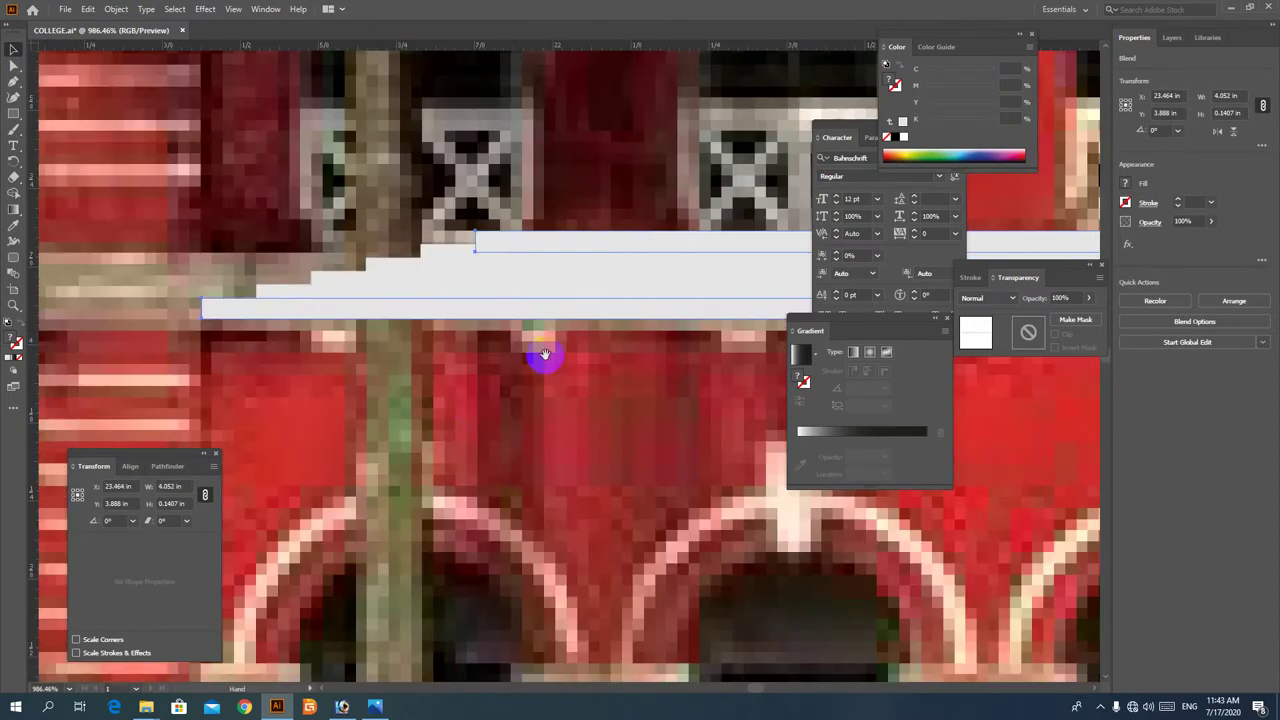
Extend the blend's upper bar leftward until its end lines up with the lower bar's left end
left_click(468, 220)
left_click(518, 249)
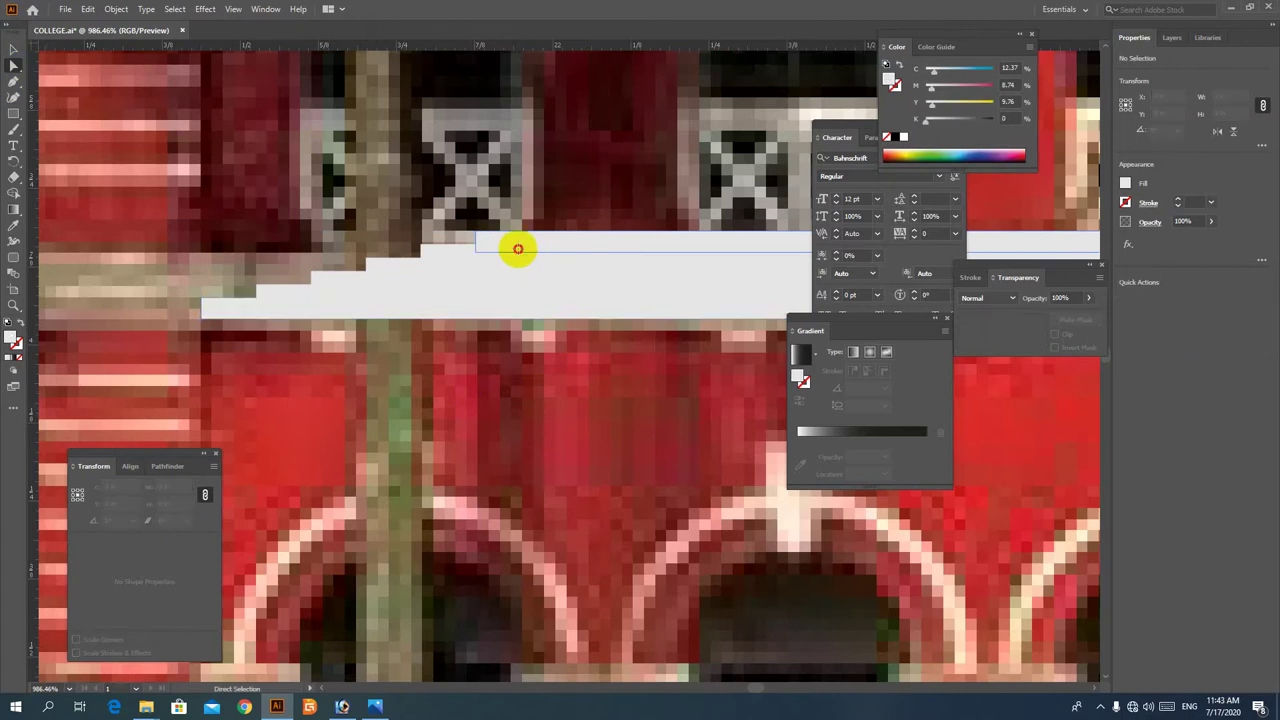
left_click(297, 120)
left_click(480, 241)
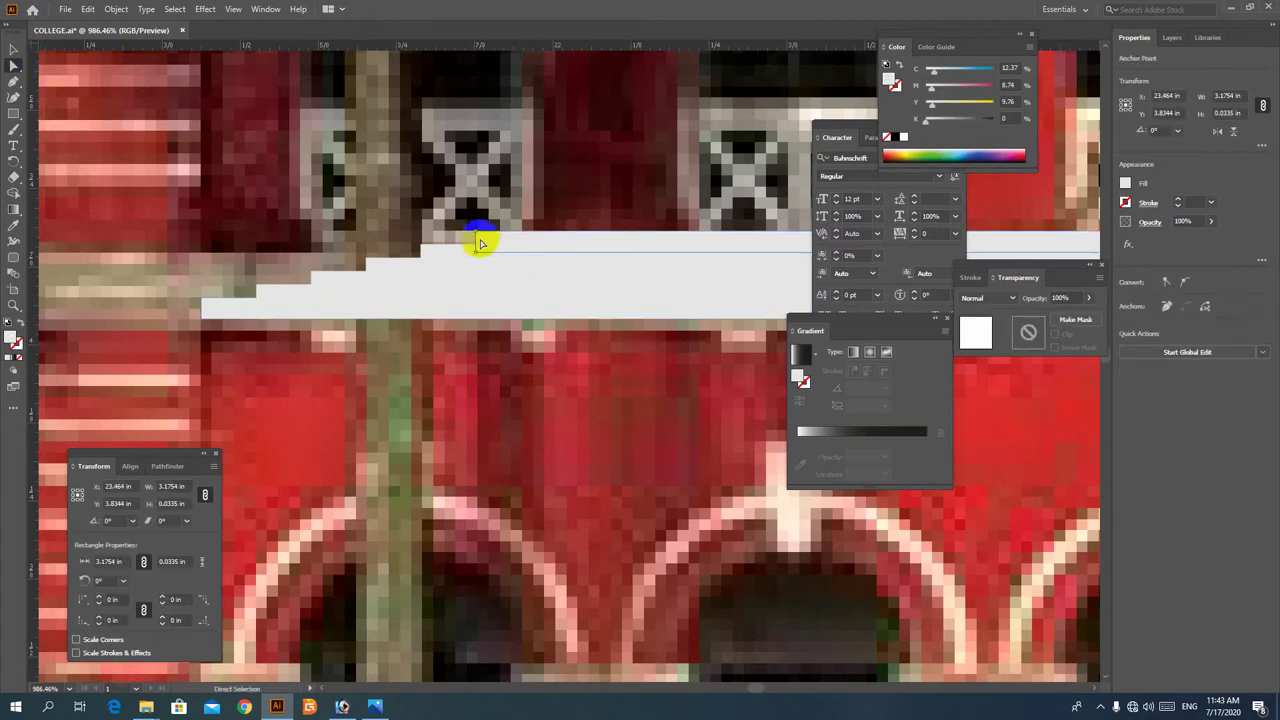
left_click_drag(476, 241, 201, 248)
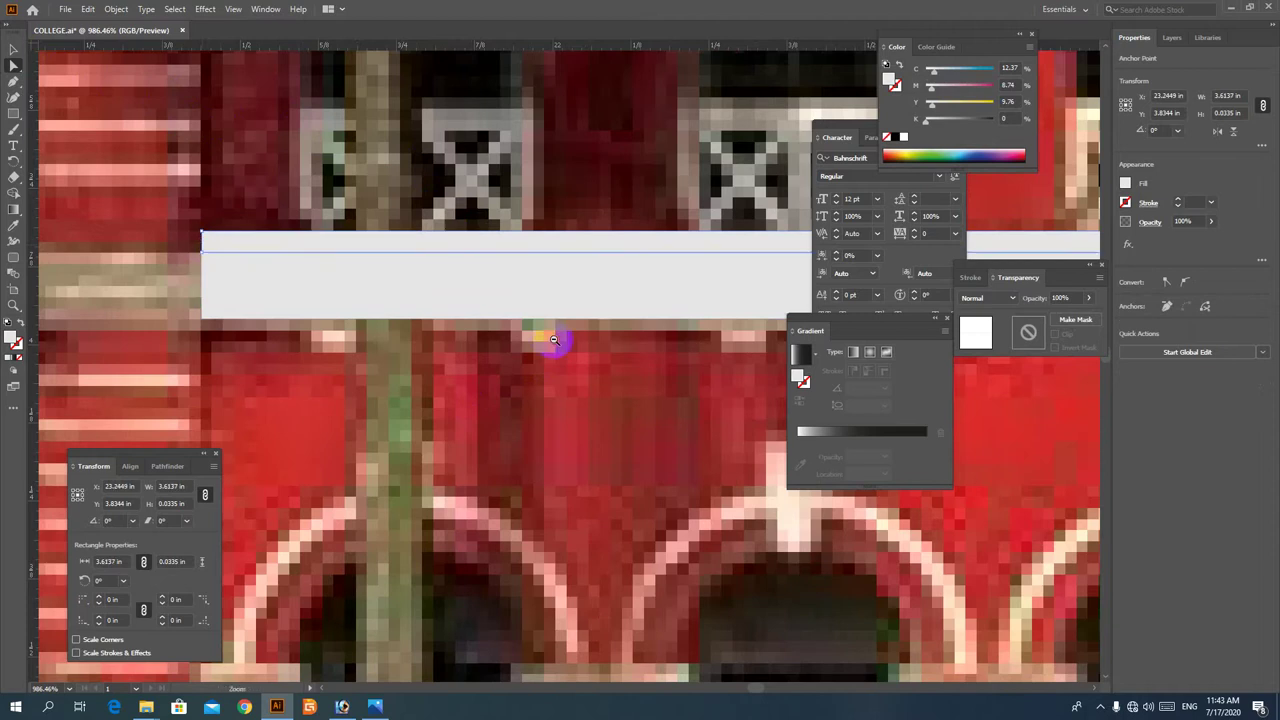
Extend the upper bar's right end beneath the tower's white cornice cap, making the bar about 4.06 in wide
scroll(598, 348, "down", 5)
left_click_drag(966, 421, 429, 361)
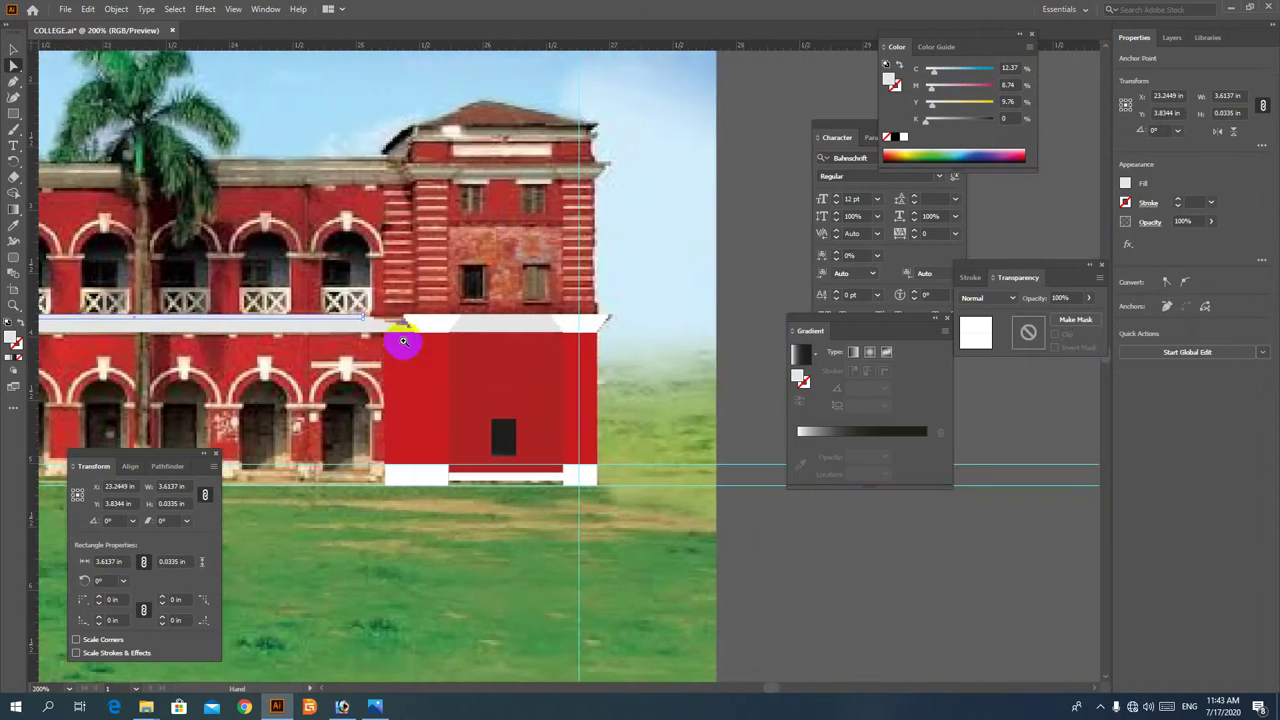
left_click_drag(343, 294, 467, 365)
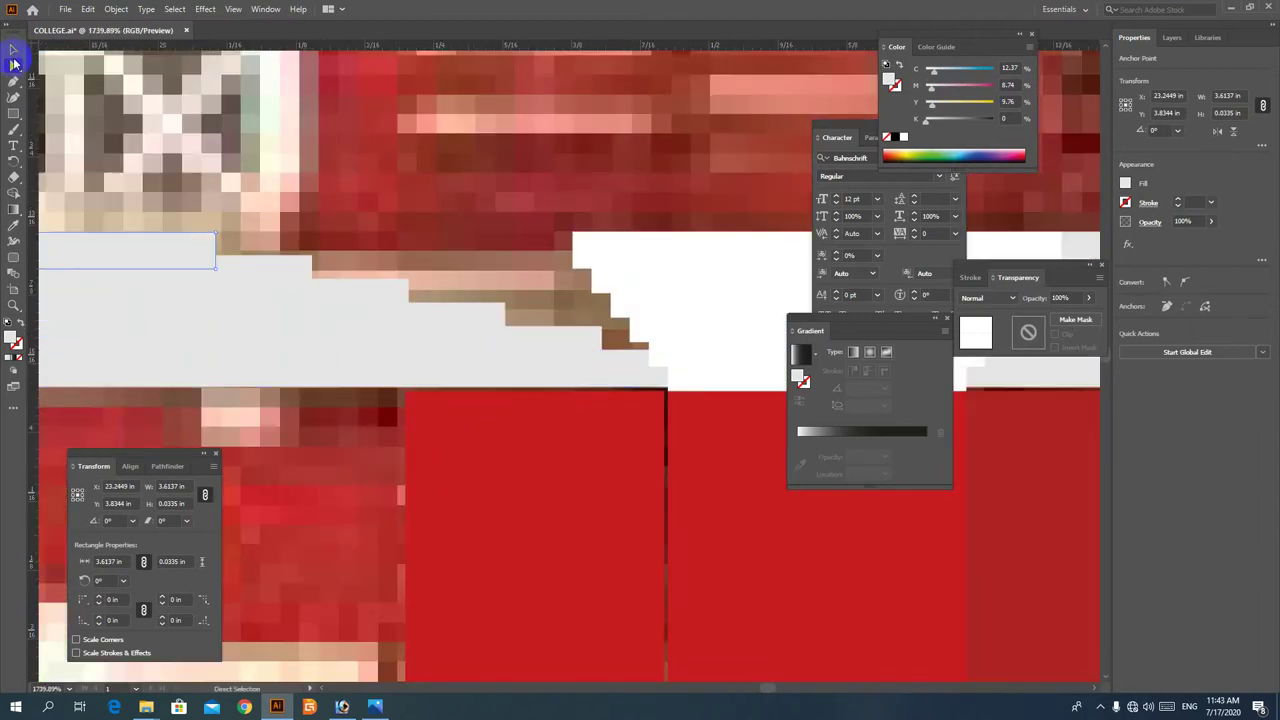
left_click(13, 49)
left_click_drag(214, 251, 706, 274)
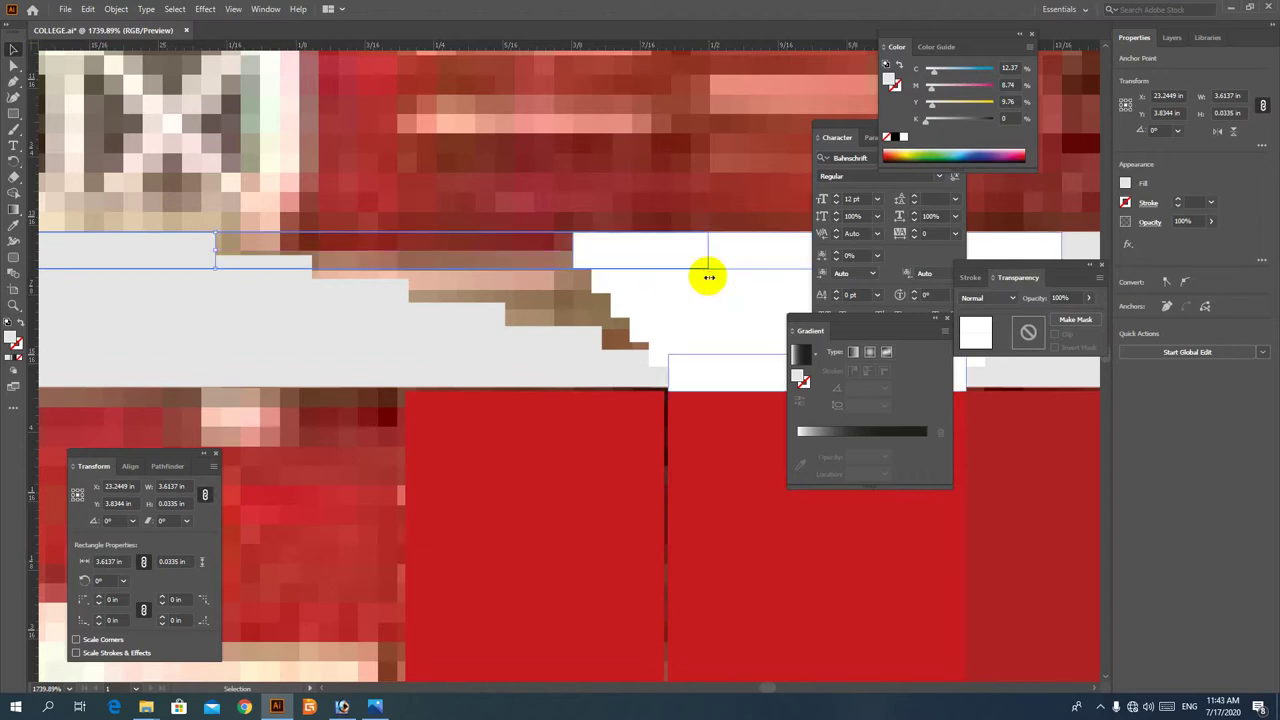
Darken the lower bar of the ledge blend by setting its black value to 37%
scroll(526, 354, "down", 4)
scroll(525, 356, "down", 3)
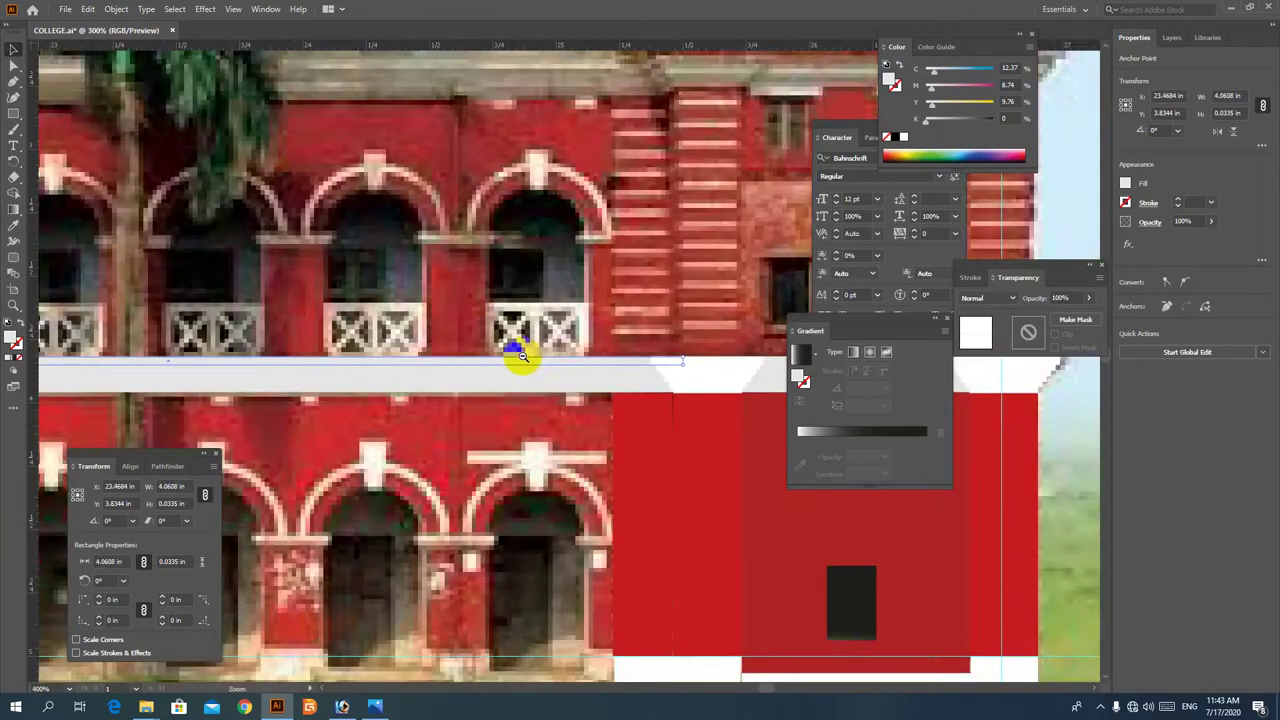
scroll(545, 355, "down", 1)
left_click(14, 66)
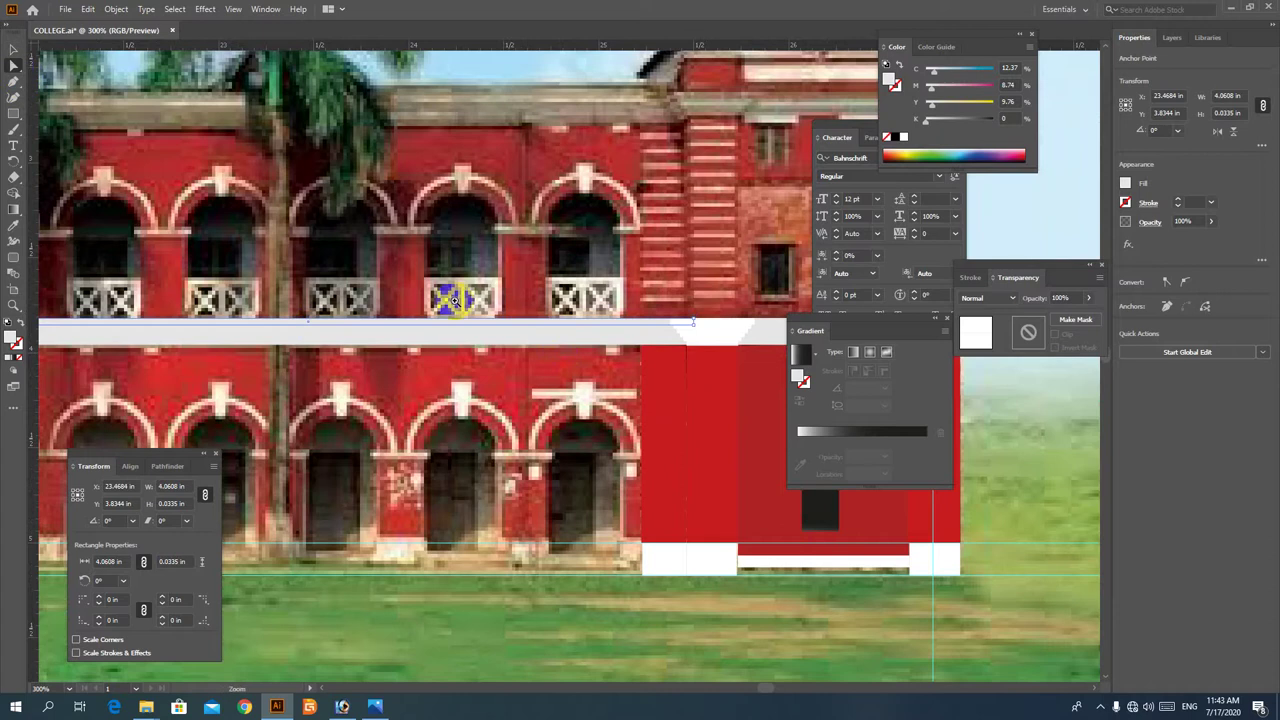
left_click_drag(392, 305, 524, 370)
left_click(548, 419)
left_click(548, 418)
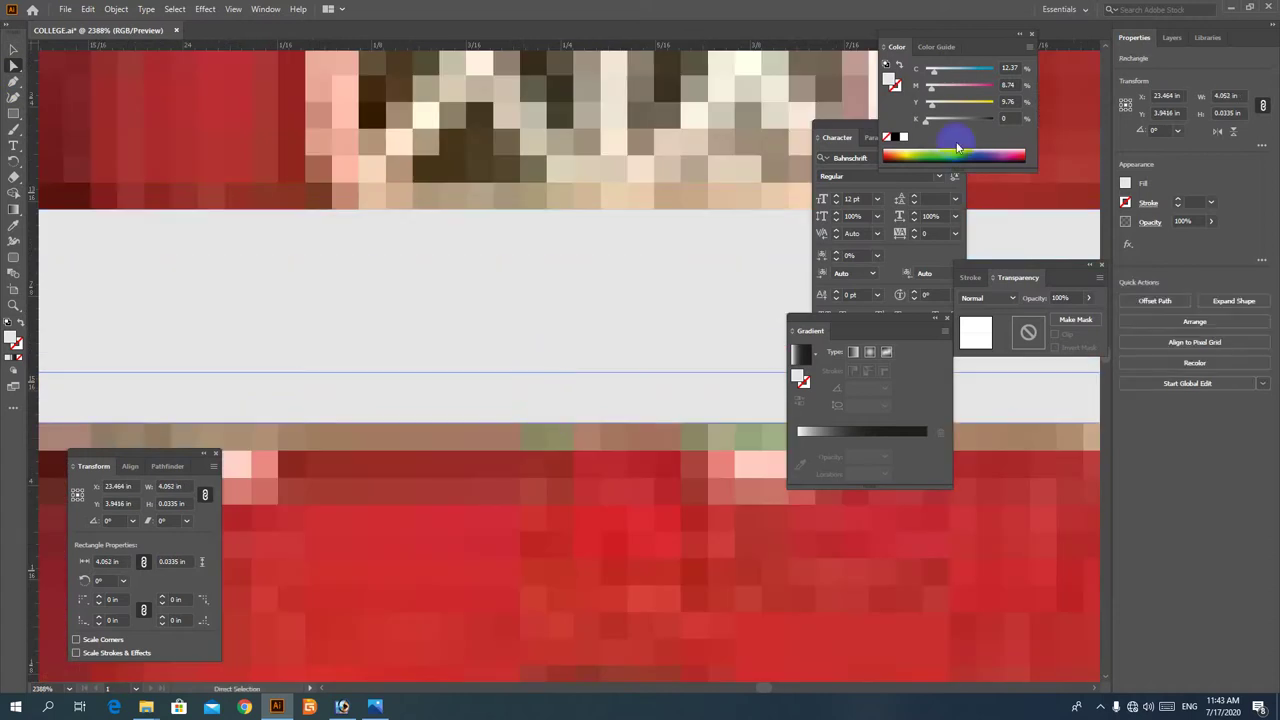
left_click(945, 122)
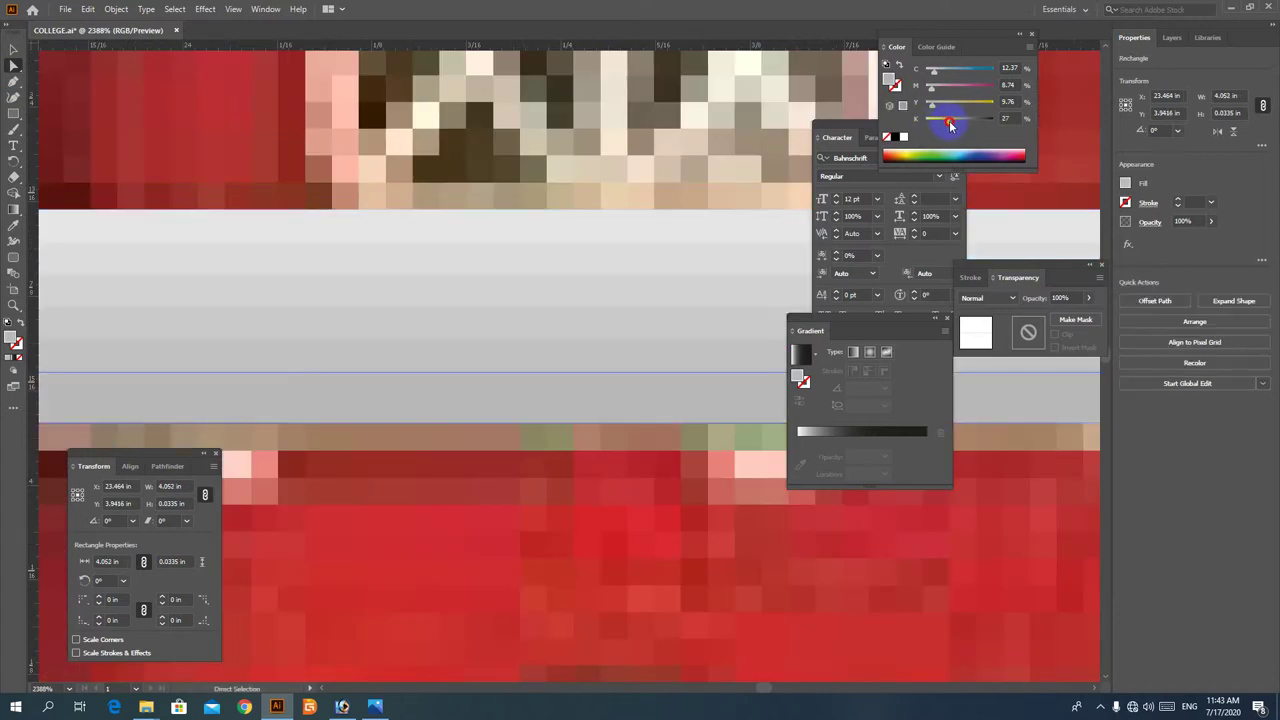
left_click_drag(950, 124, 952, 124)
scroll(500, 313, "down", 8)
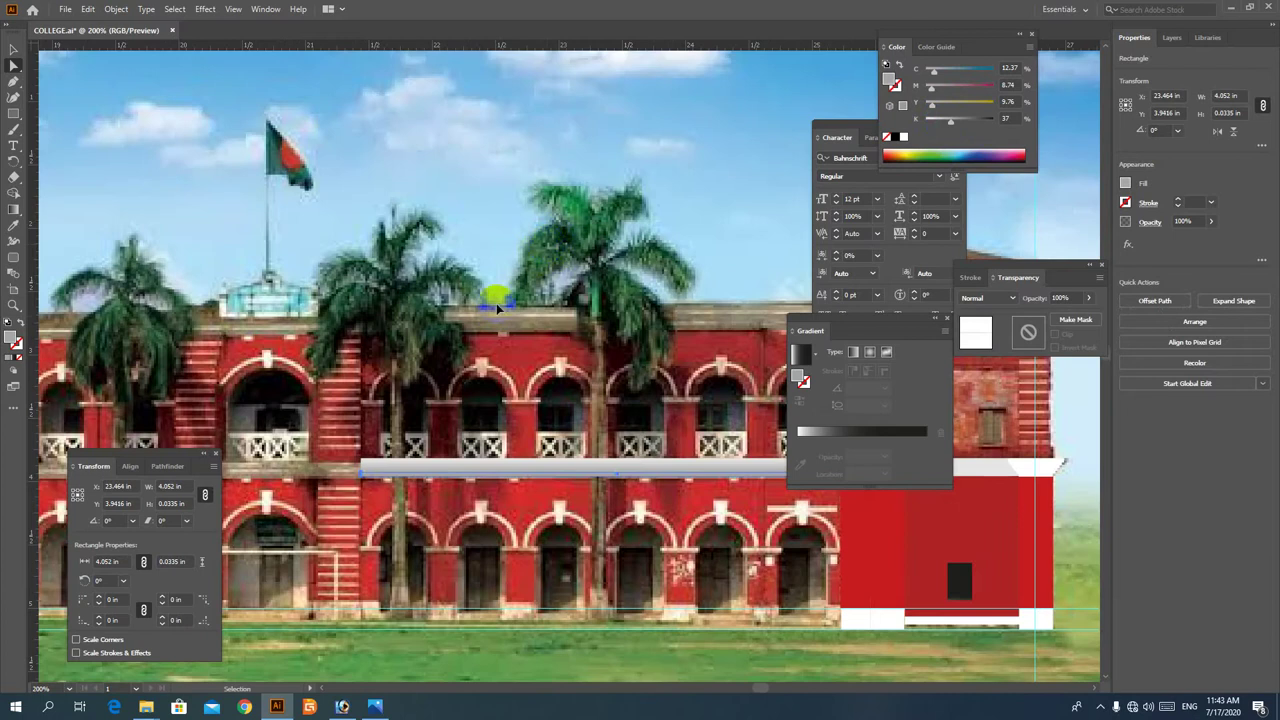
left_click(549, 246)
Copy the tower's left red wall strip with its white cap and base to the left end of the grey ledge
left_click_drag(585, 428, 443, 337)
left_click_drag(502, 407, 373, 277)
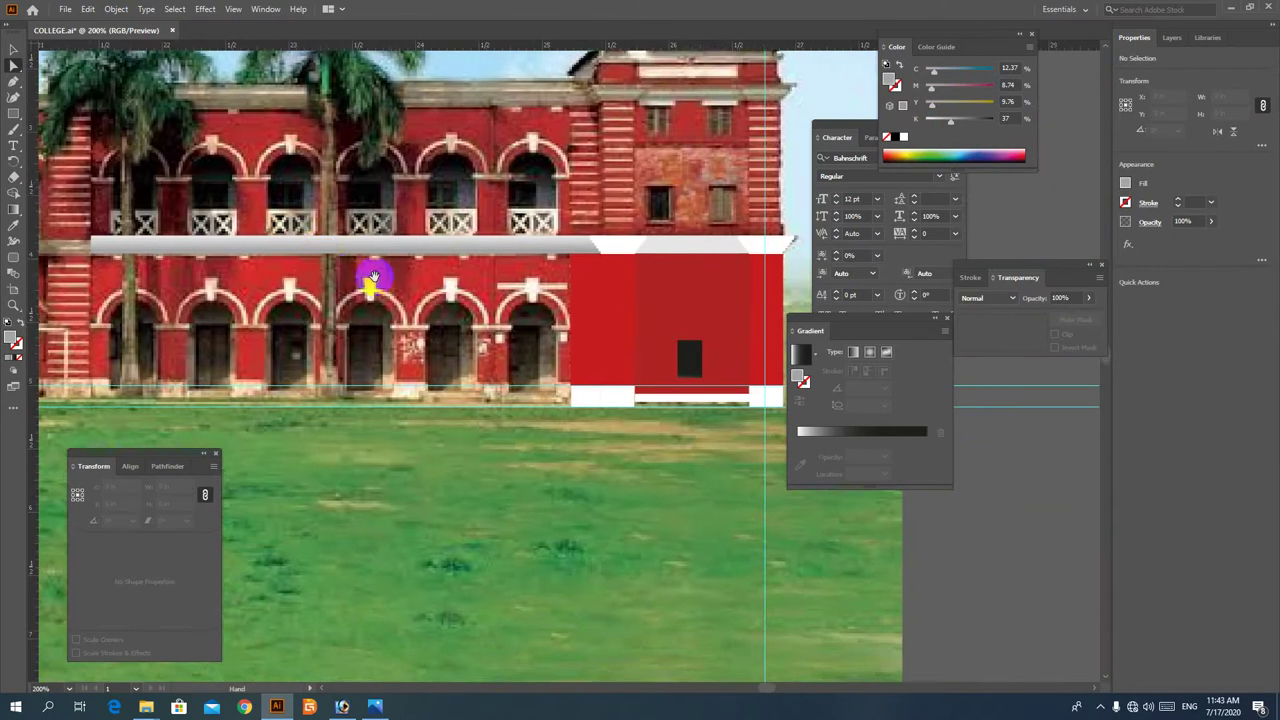
left_click_drag(516, 329, 438, 318)
left_click(13, 50)
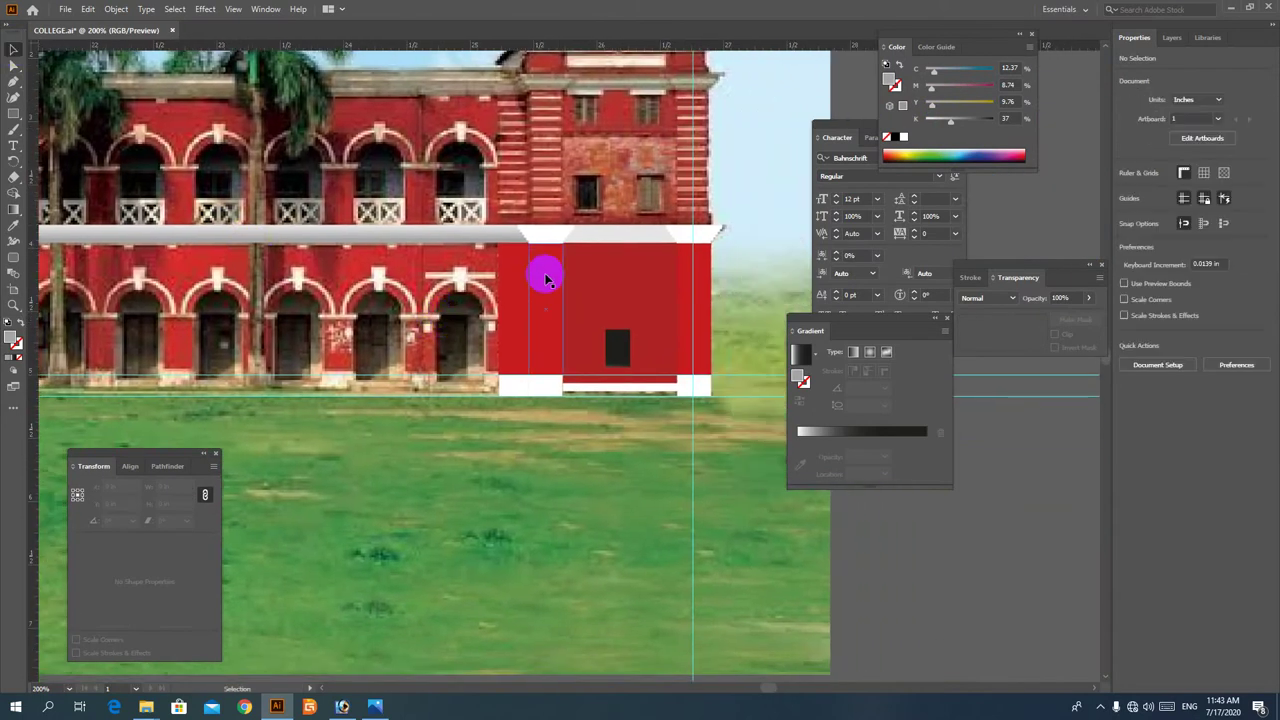
left_click(530, 295)
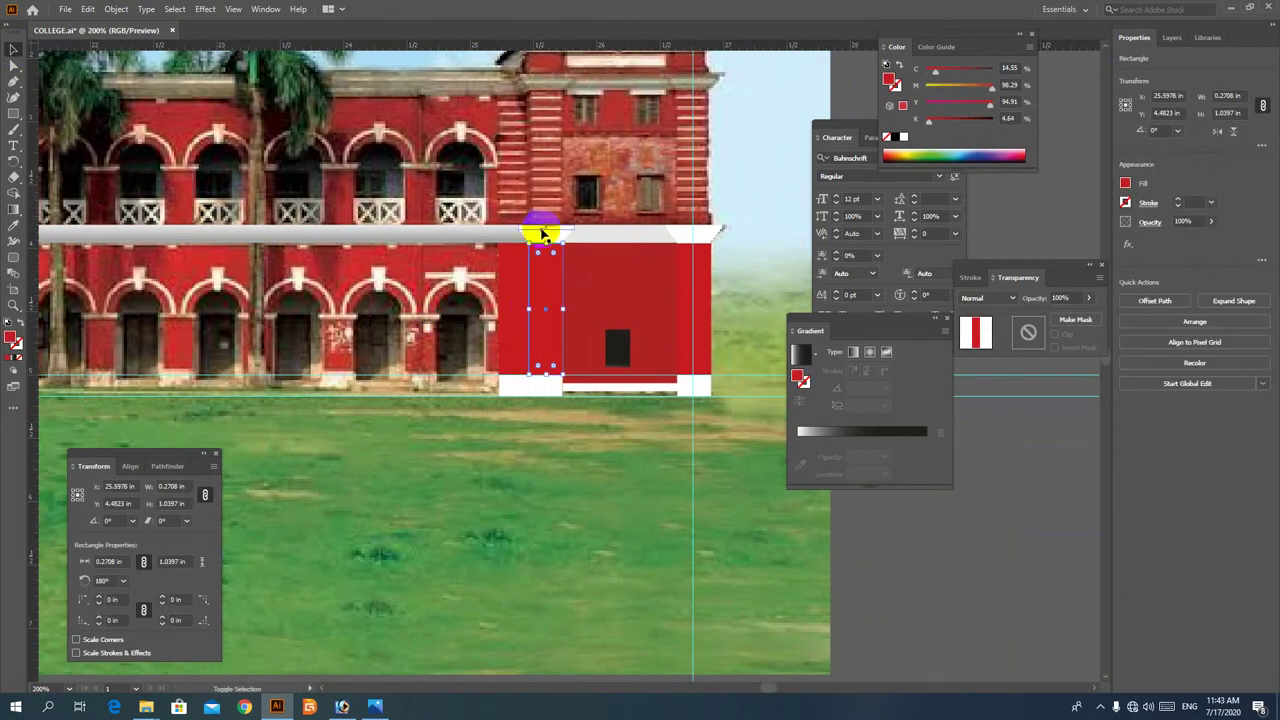
left_click(541, 229, "shift")
left_click_drag(542, 232, 527, 289)
key("ctrl+z")
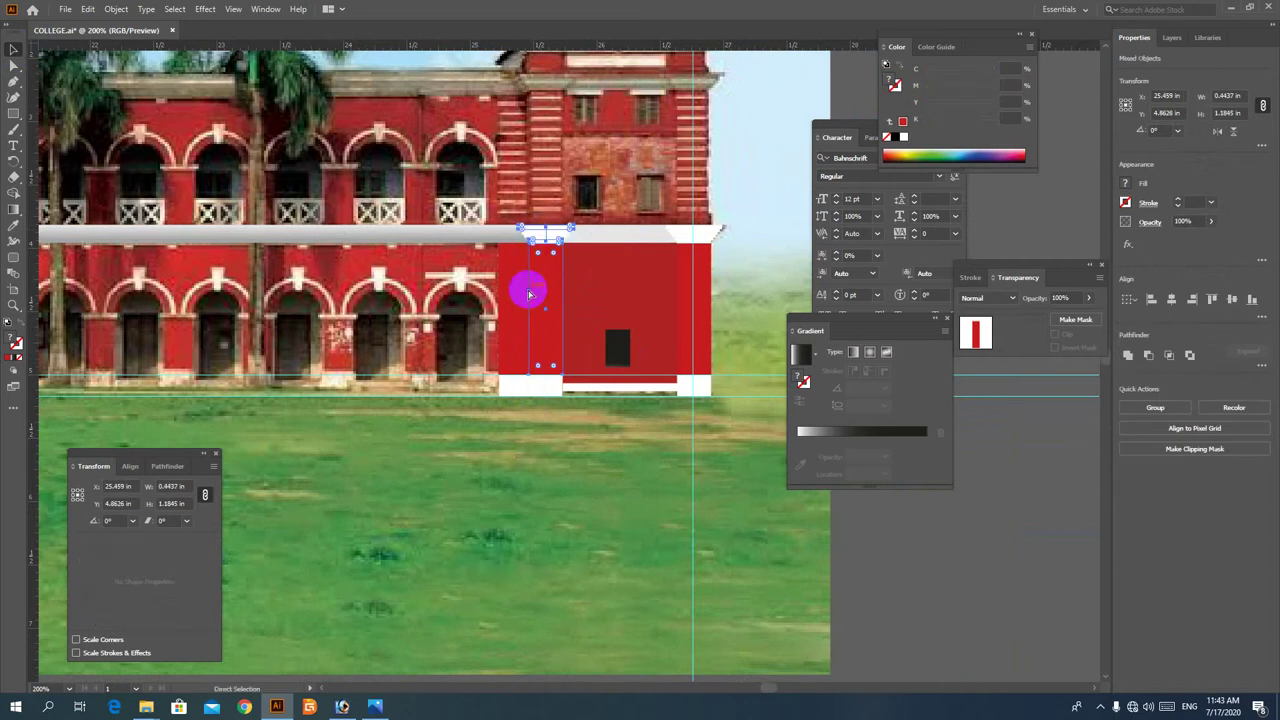
left_click(548, 387, "shift")
key("ctrl+minus")
left_click_drag(405, 302, 501, 238)
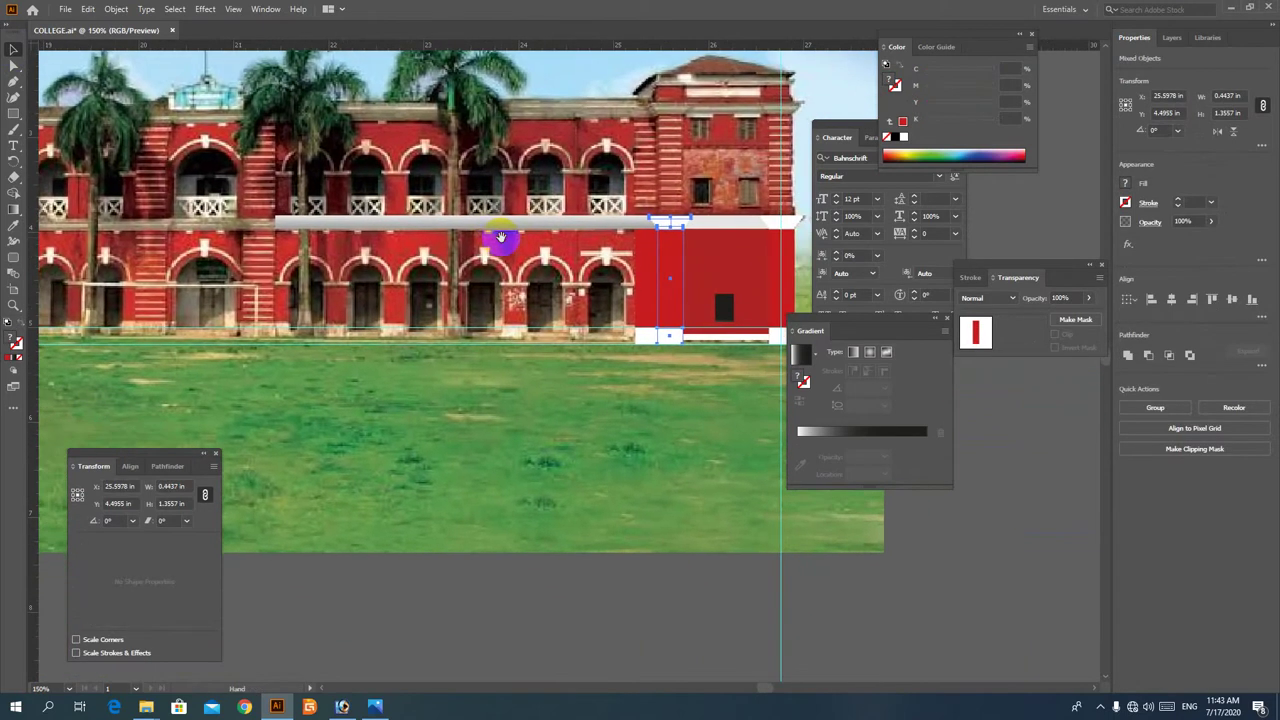
left_click_drag(654, 251, 266, 252)
Widen the copied pillar with its cap and base to about 0.52 in to match the pilaster beside the central arch
left_click_drag(213, 191, 377, 380)
key("a")
key("ctrl+minus")
key("ctrl+minus")
key("ctrl+minus")
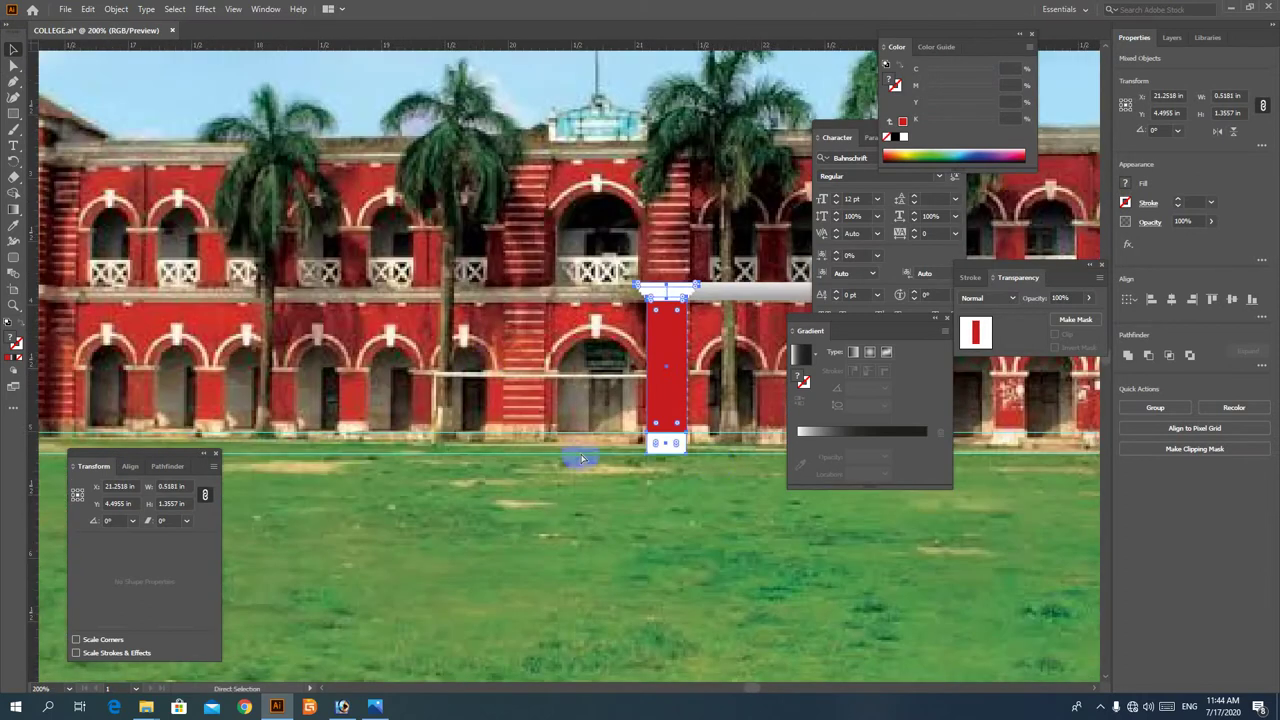
left_click(813, 580)
Examine the traced pillar and ledge along the wing, and the ground-floor arch and doorway nearest the tower up close
key("ctrl+minus")
mouse_move(720, 442)
left_mouse_down()
mouse_move(583, 360)
mouse_move(370, 404)
left_mouse_up()
left_click_drag(397, 335, 339, 328)
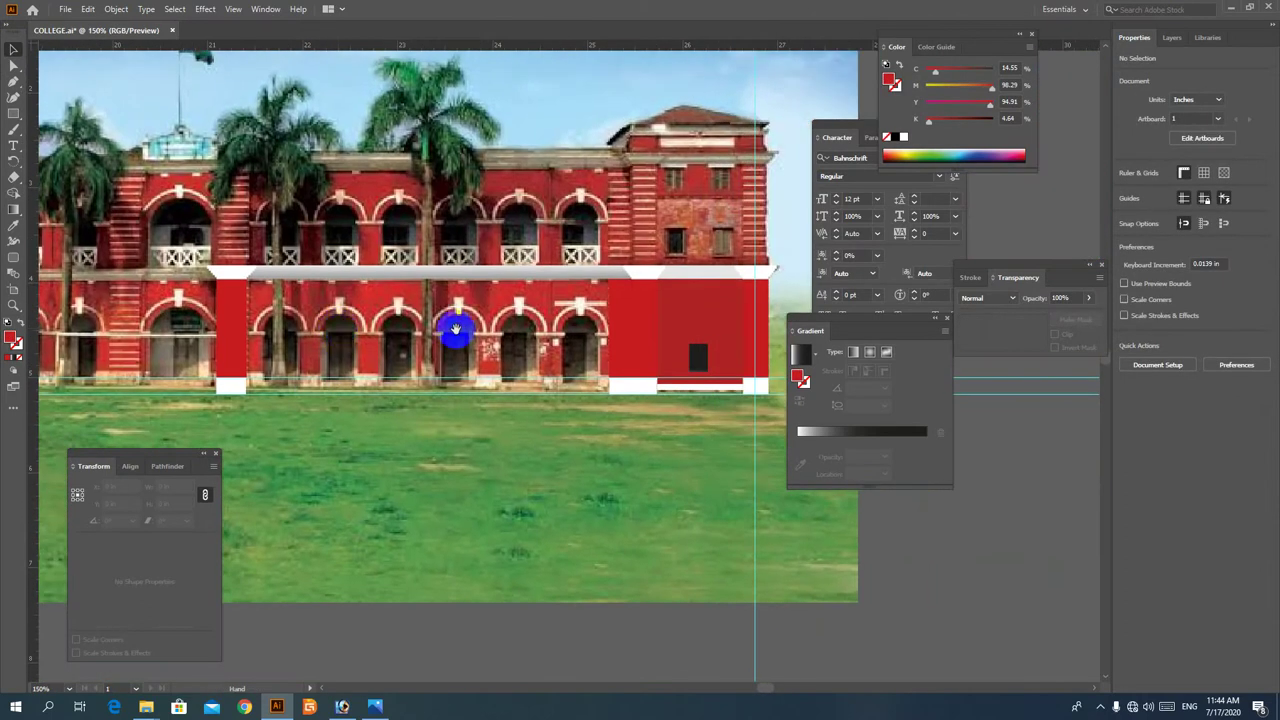
left_click_drag(507, 334, 446, 337)
mouse_move(319, 354)
left_mouse_down()
mouse_move(332, 384)
mouse_move(337, 374)
mouse_move(403, 446)
left_mouse_up()
left_click_drag(583, 457, 420, 446)
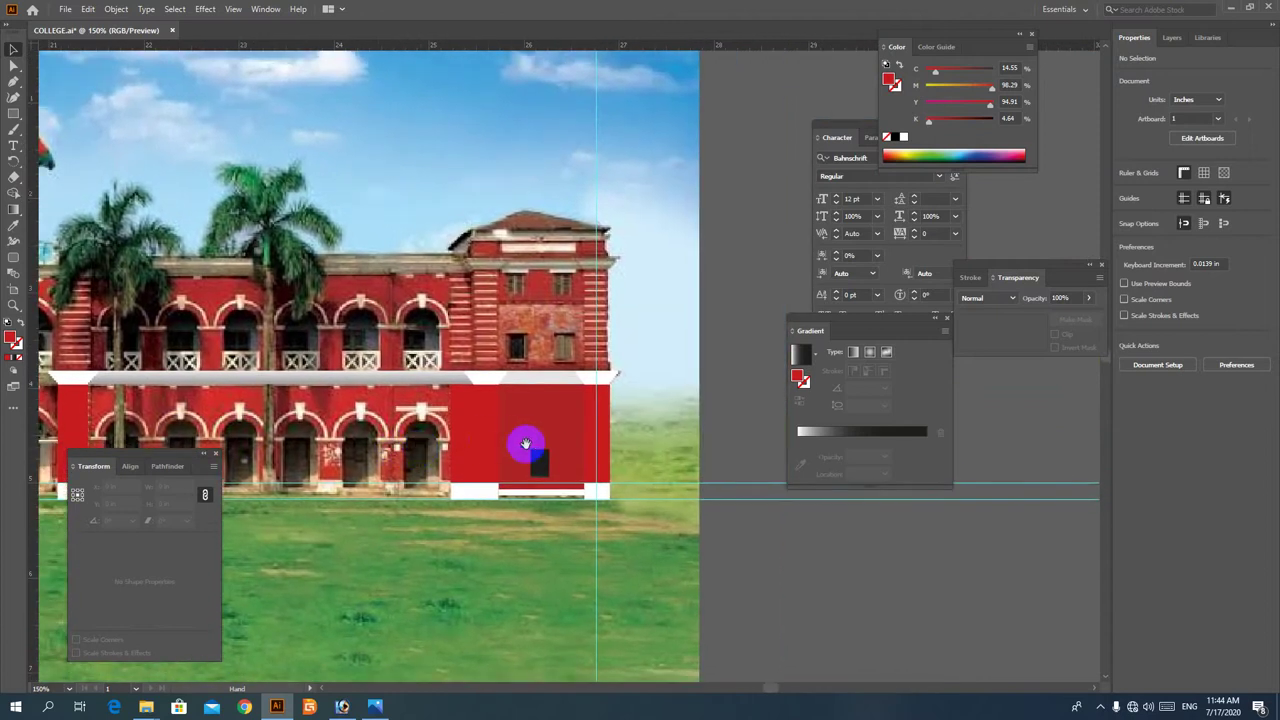
key("ctrl+space")
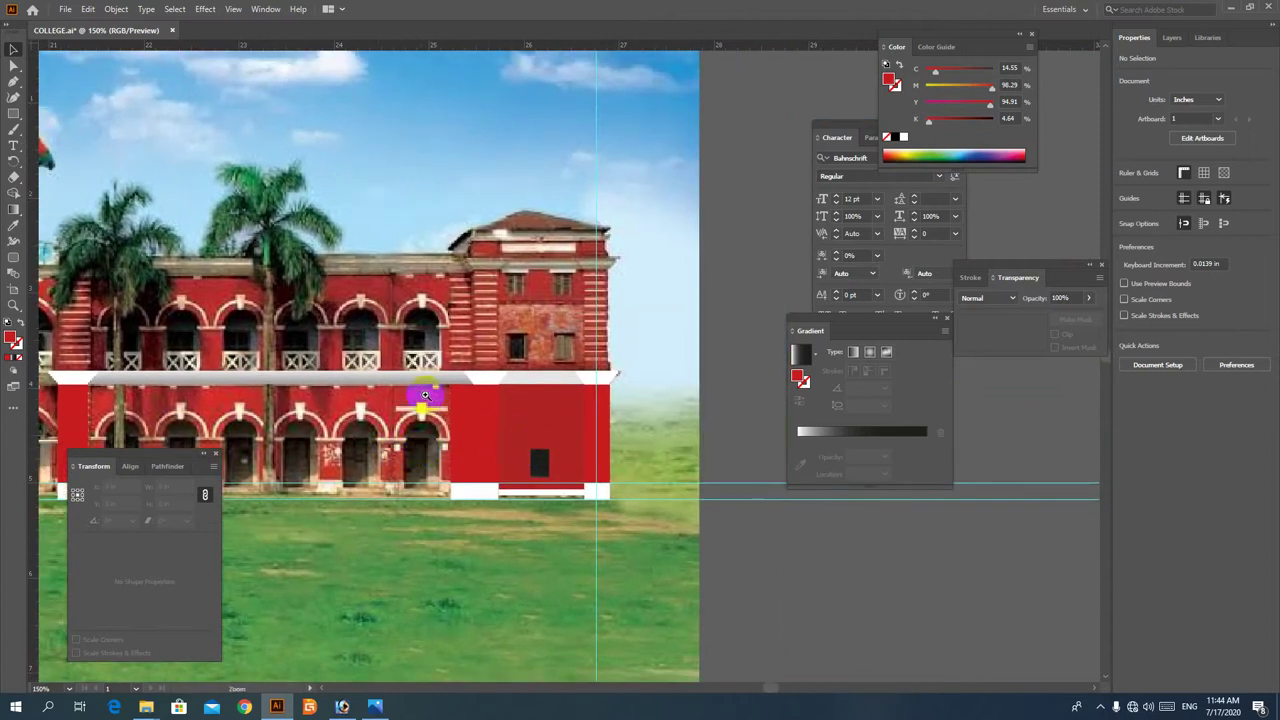
left_click_drag(395, 397, 425, 364)
left_click_drag(489, 453, 477, 385)
left_click_drag(534, 436, 534, 437)
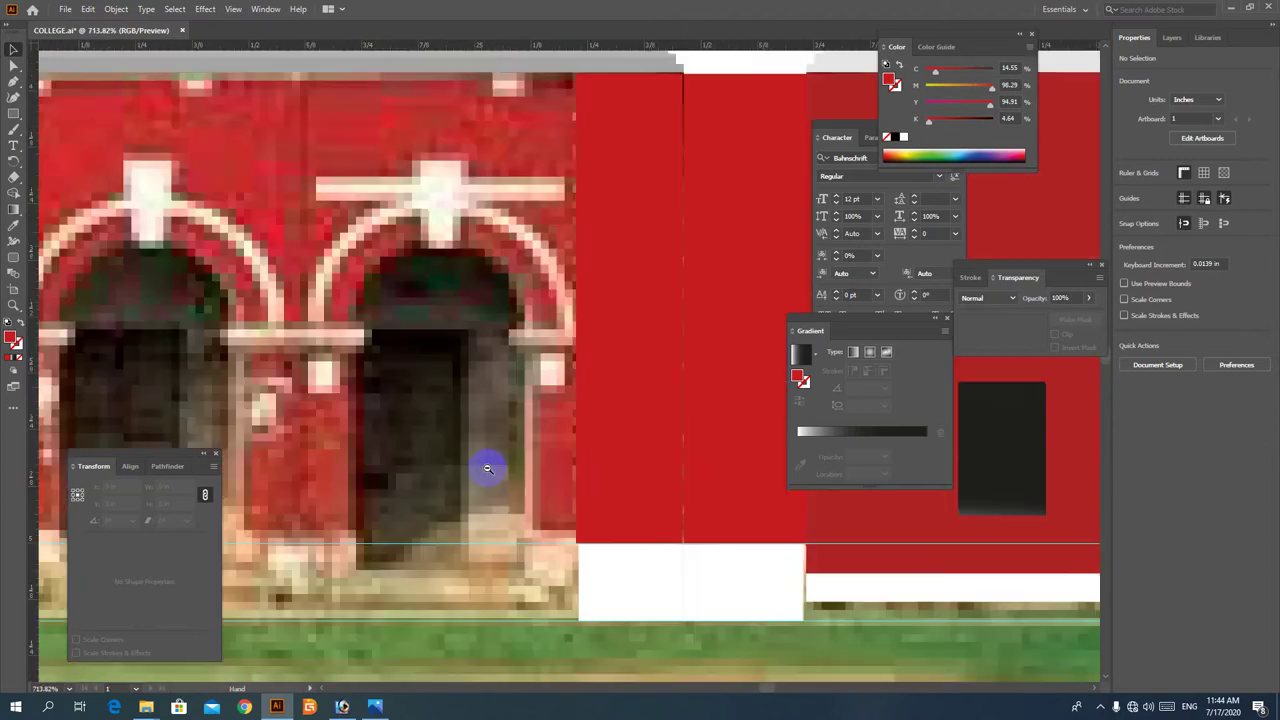
Darken the red wall strip between the tower's left pillar and the arcade by setting its cyan to 27%
left_click(480, 436, "ctrl+alt")
left_click(468, 412, "ctrl+alt")
left_click(472, 421, "ctrl+alt")
left_click(471, 420, "ctrl+alt")
left_click(471, 420, "ctrl+alt")
mouse_move(609, 299)
left_mouse_down()
mouse_move(567, 327)
mouse_move(404, 373)
left_mouse_up()
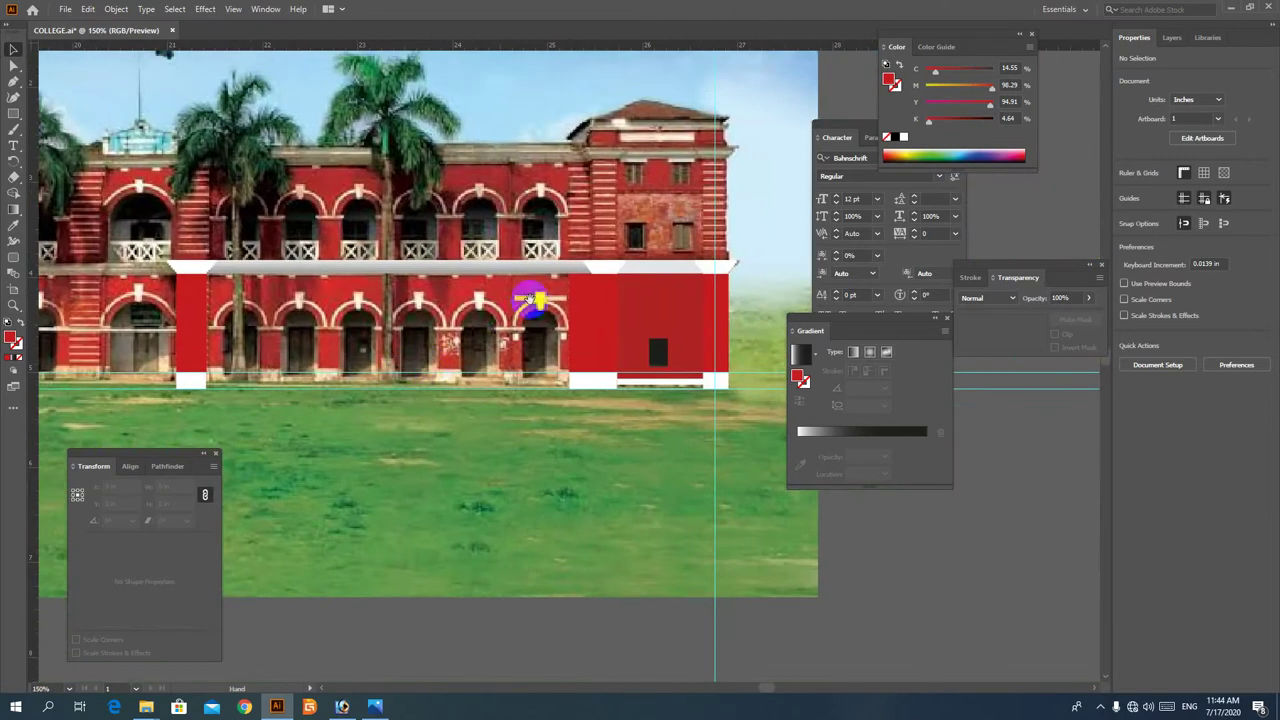
mouse_move(622, 320)
left_mouse_down()
mouse_move(492, 411)
mouse_move(534, 373)
left_mouse_up()
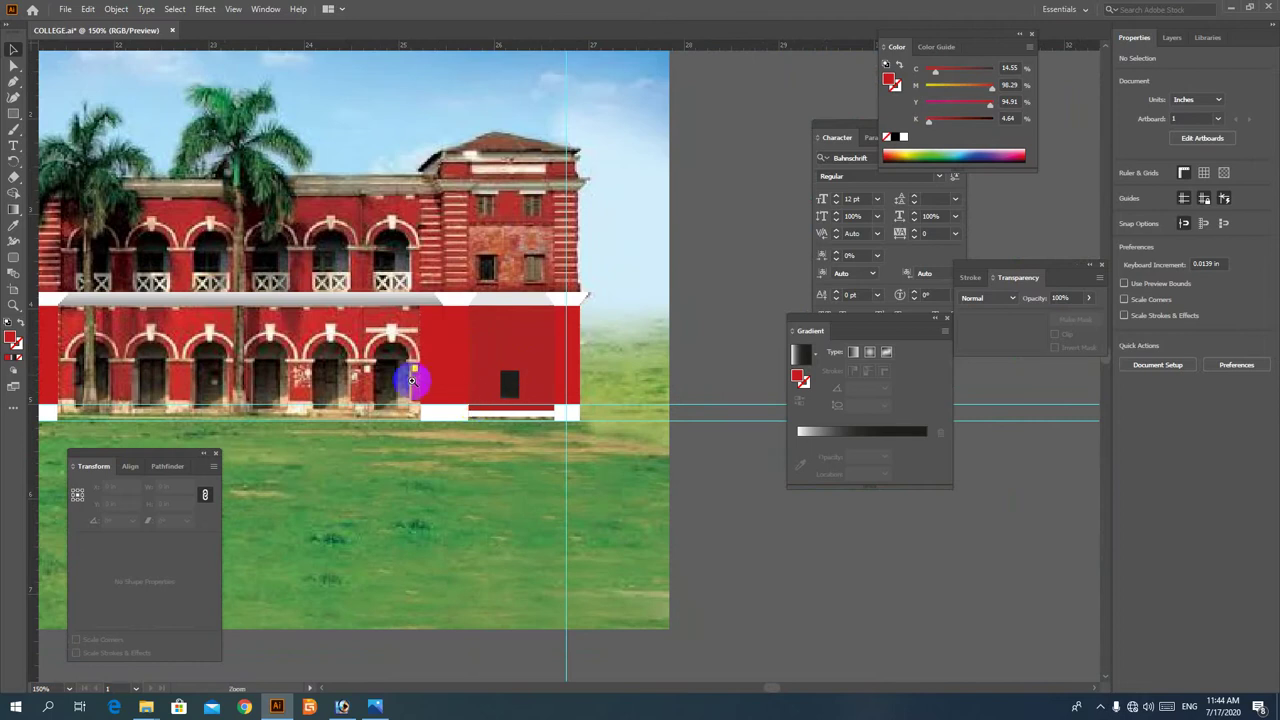
left_click_drag(411, 381, 501, 424)
left_click_drag(562, 452, 600, 469)
left_click(529, 396, "ctrl+alt")
left_click(529, 399, "ctrl+alt")
left_click_drag(463, 168, 367, 352)
key("ctrl+z")
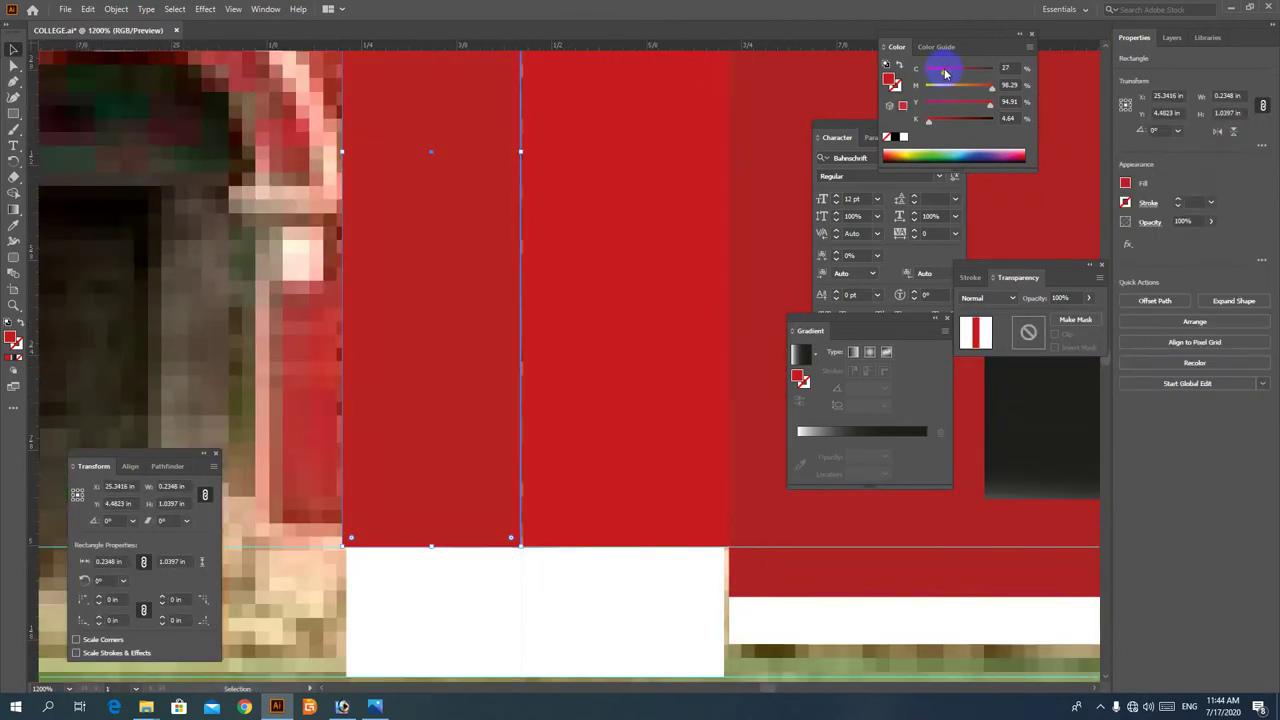
Match the fill of the strip beside the tower's left pillar to the darker red of the tower's recessed wall
scroll(491, 420, "down", 4)
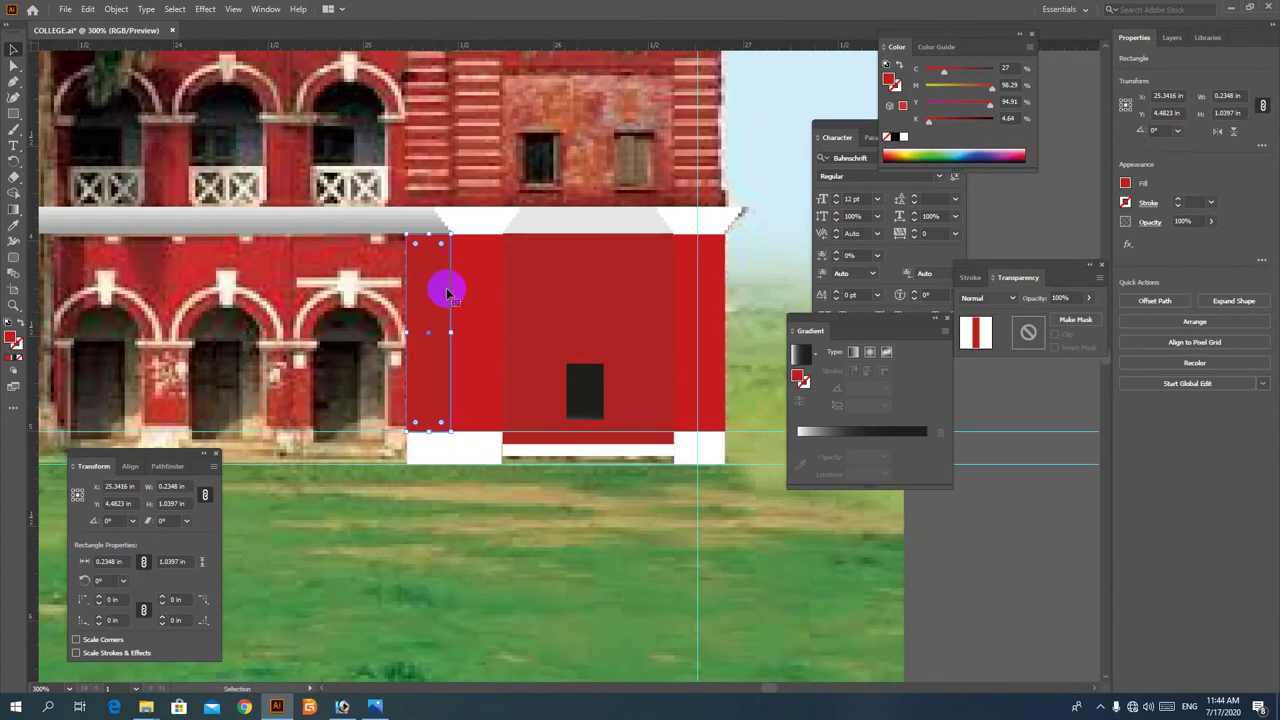
left_click_drag(428, 291, 354, 311)
key("ctrl+z")
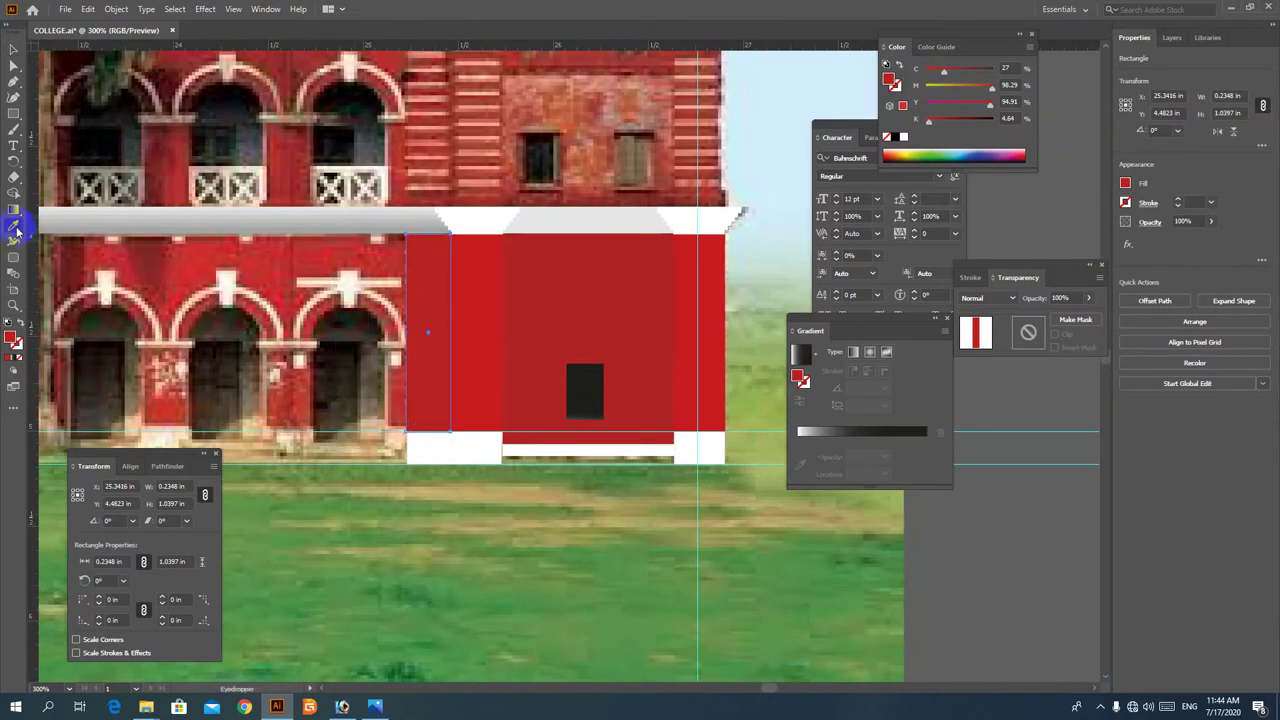
left_click(16, 228)
left_click(528, 285)
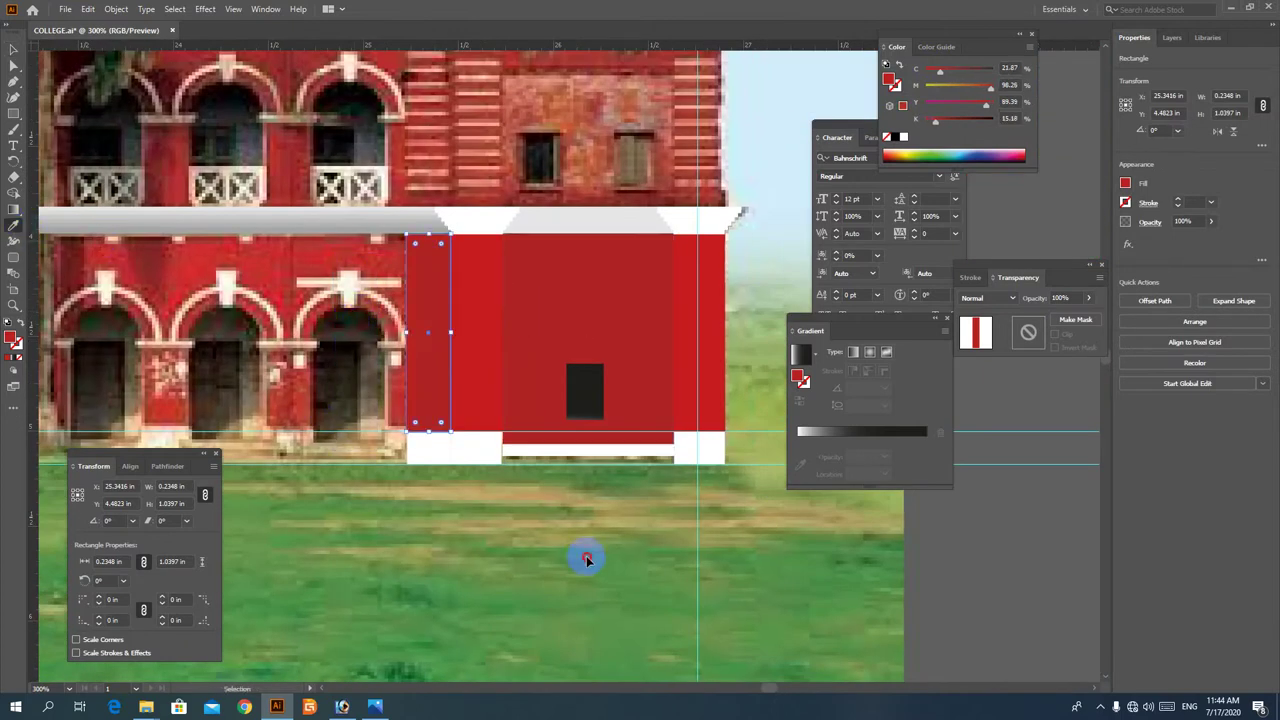
Shade the white base below the dark red strip light grey by setting its black value to 13%
key("v")
left_click(423, 449)
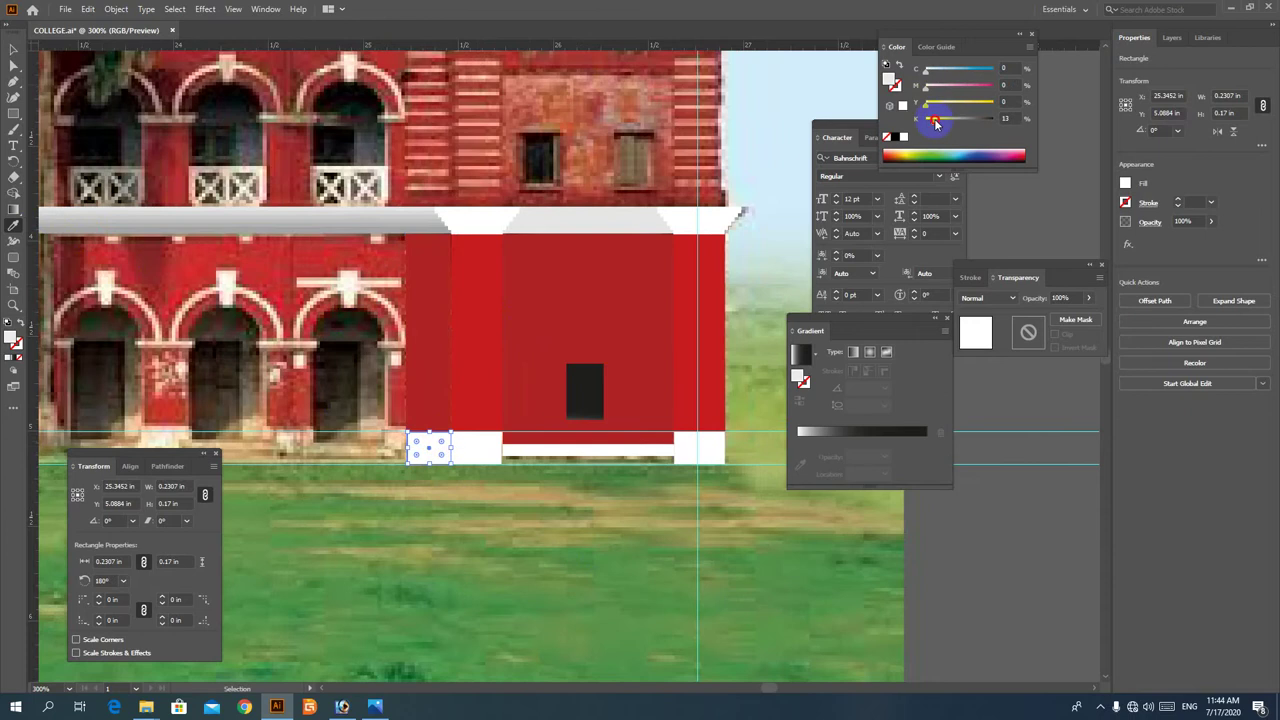
left_click(573, 522, "ctrl")
Widen the dark red strip to 0.2383 in in outline view so its inner edge meets the tower's left pillar
left_click_drag(396, 392, 538, 474)
left_click_drag(454, 247, 580, 296)
key("ctrl+z")
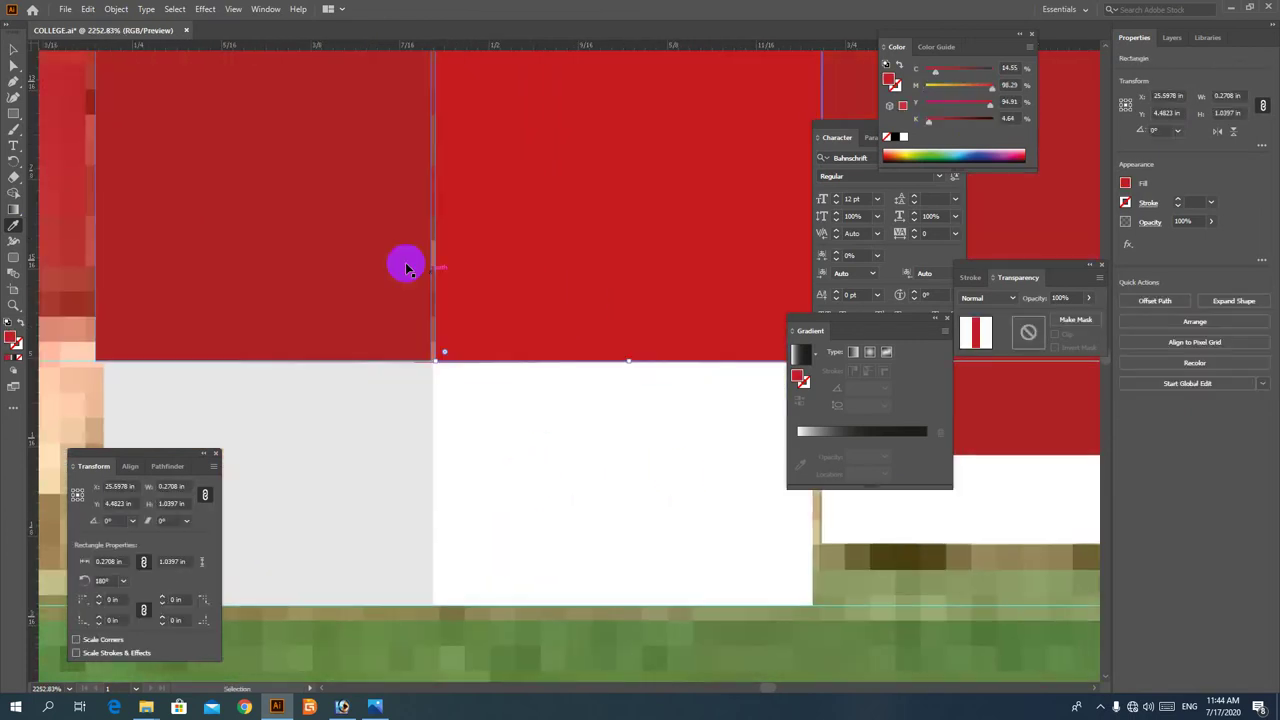
key("ctrl+y")
left_click_drag(474, 166, 405, 393)
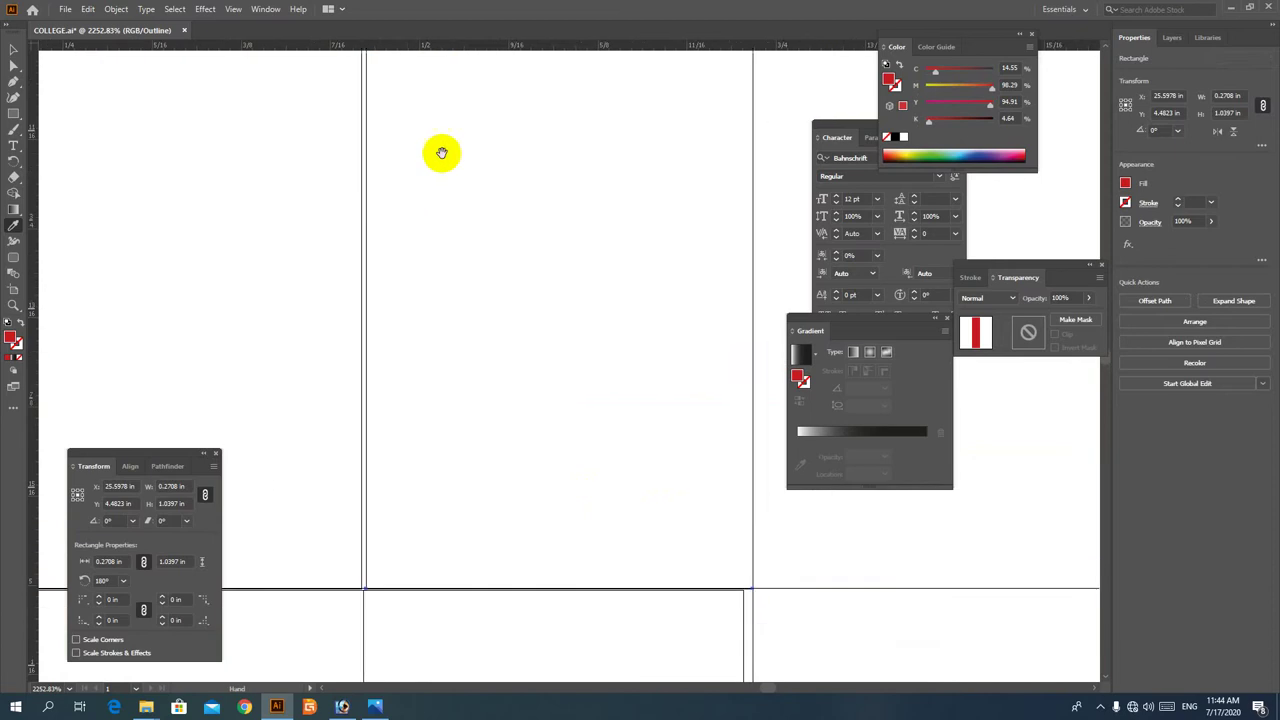
left_click_drag(385, 179, 423, 291)
left_click(398, 232, "ctrl")
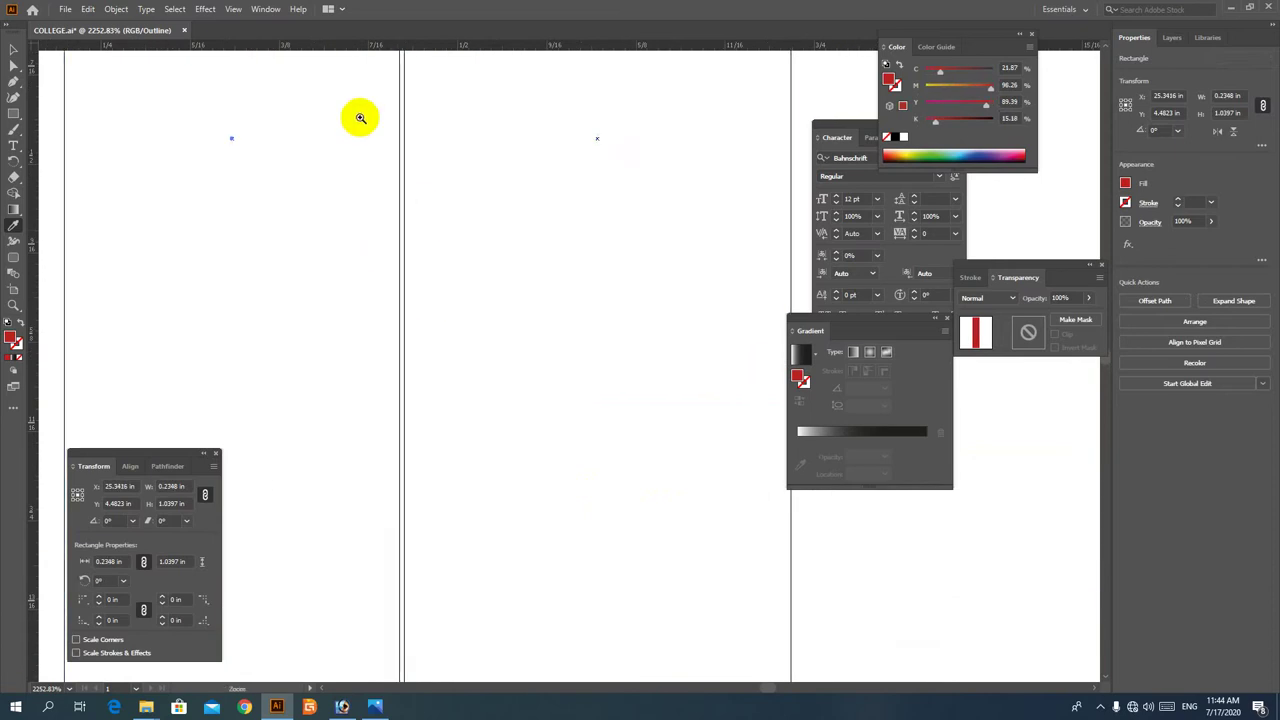
left_click_drag(360, 118, 440, 168)
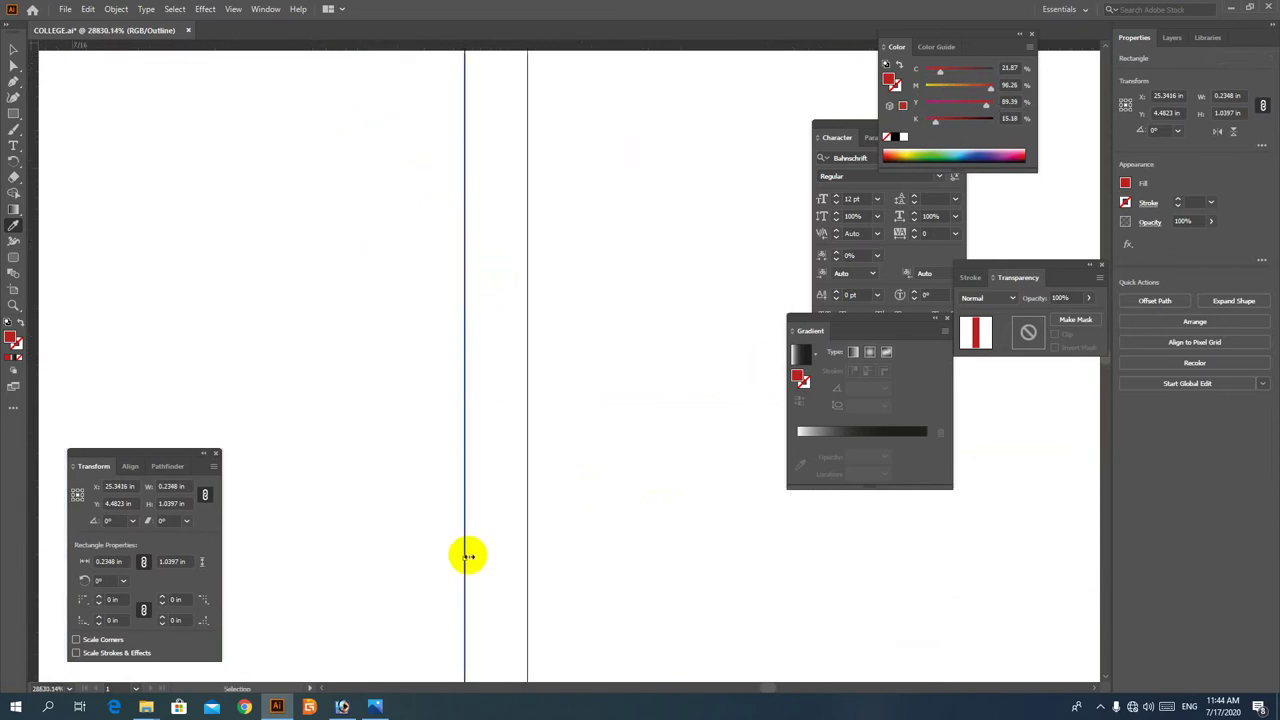
left_click_drag(468, 556, 528, 556)
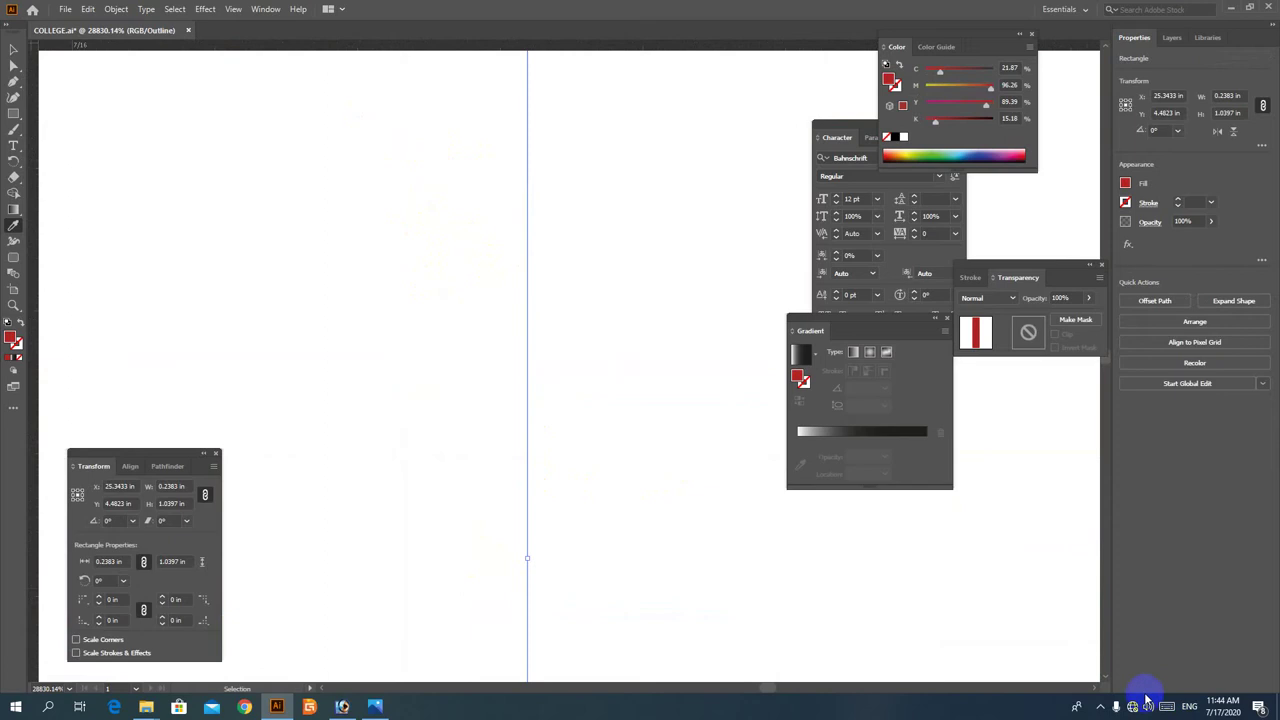
Return the drawing to full-colour preview and deselect the dark red strip
left_click(1101, 707)
left_click(1101, 698)
scroll(562, 456, "down", 7)
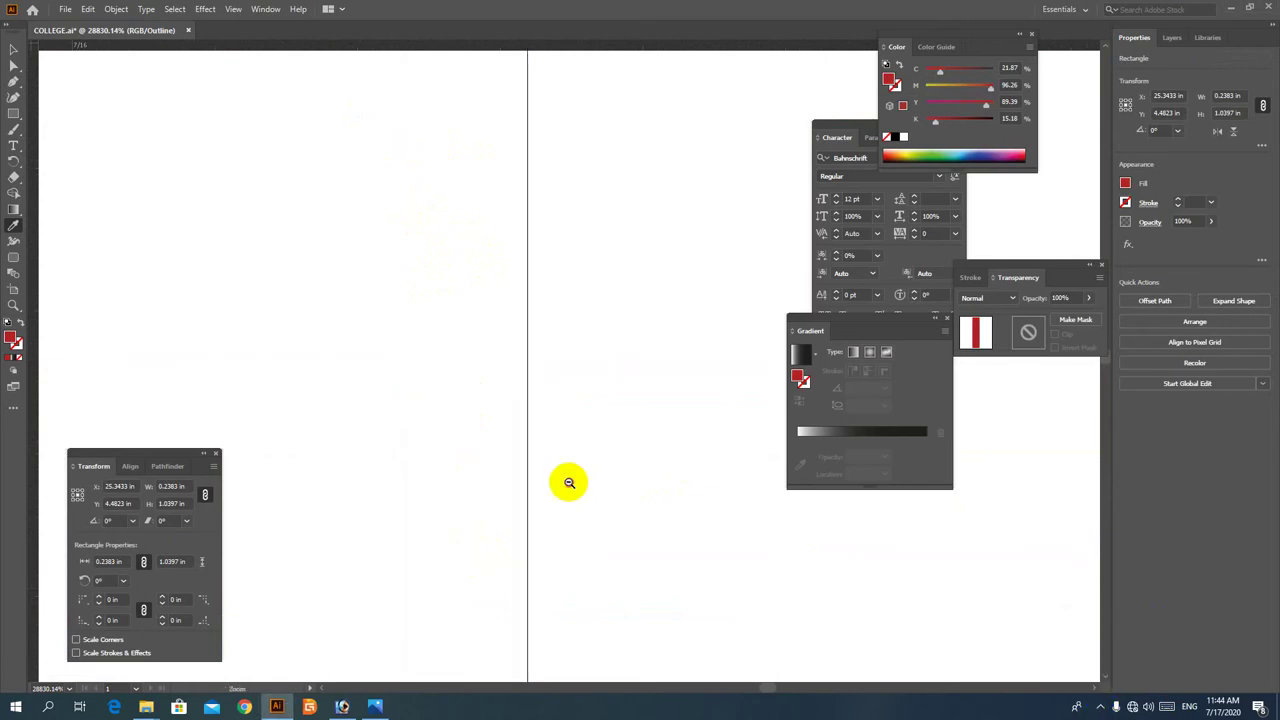
key("ctrl+y")
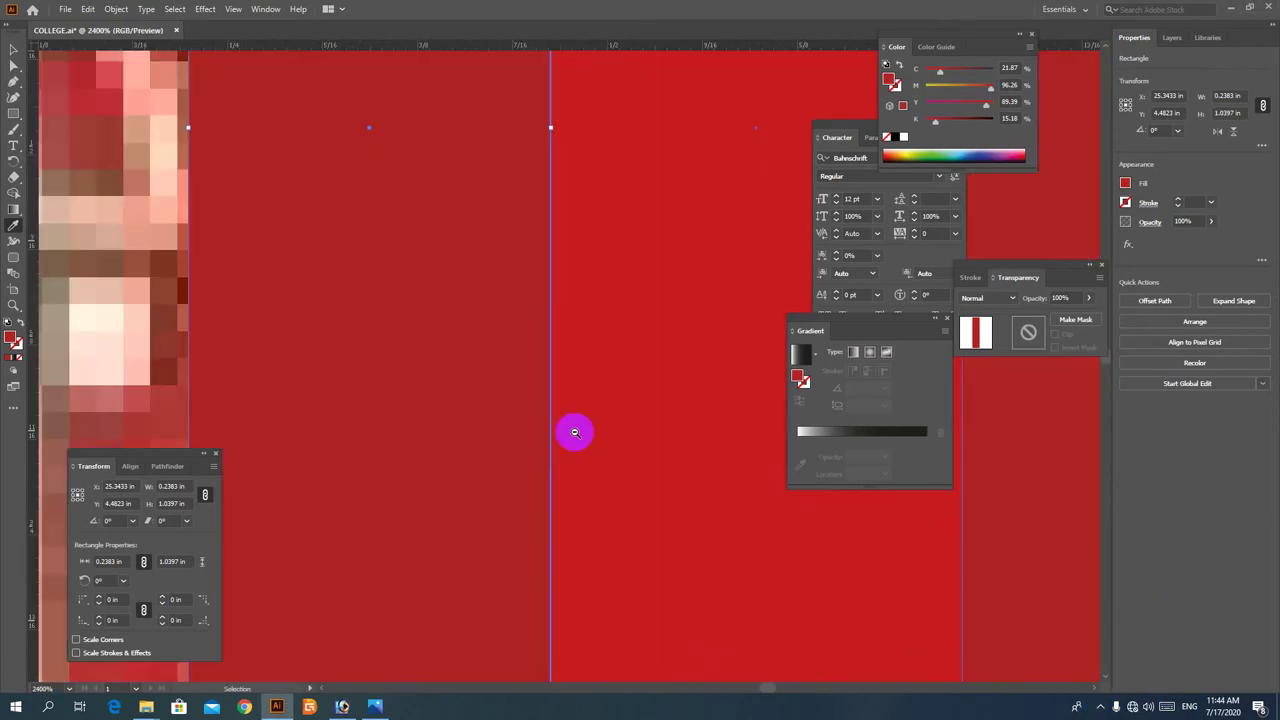
scroll(560, 452, "down", 8)
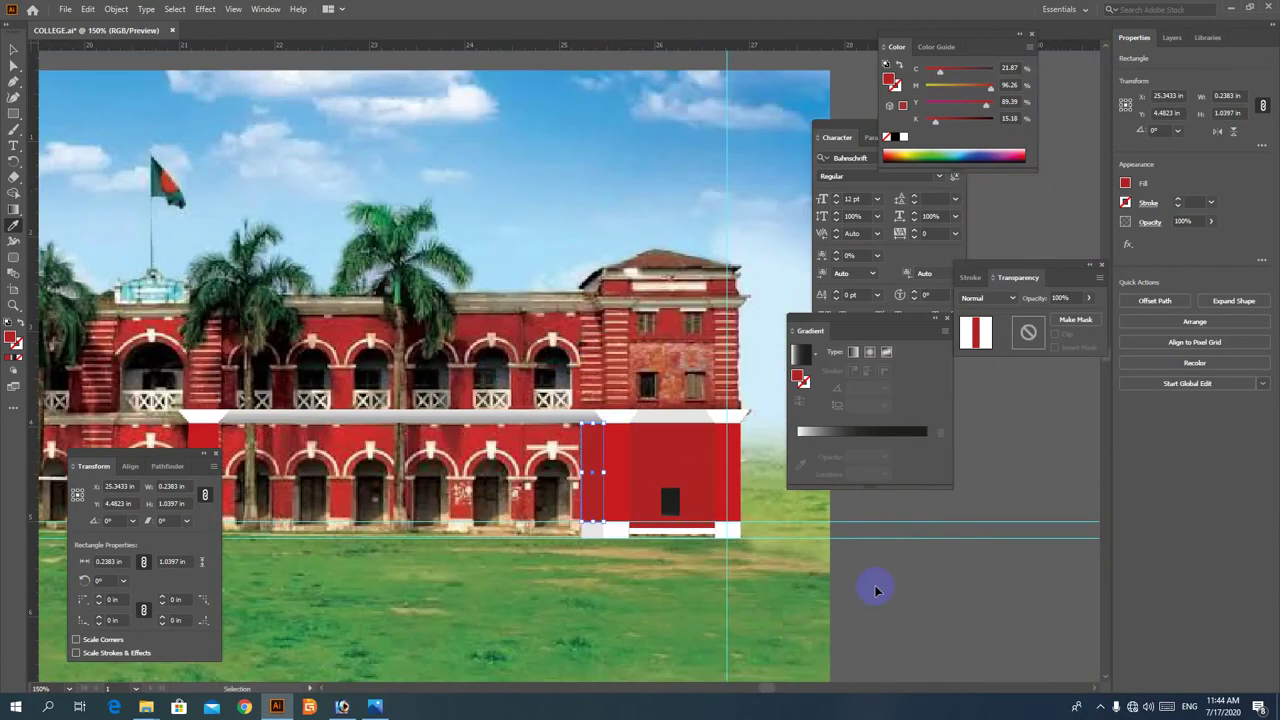
left_click(929, 599, "ctrl")
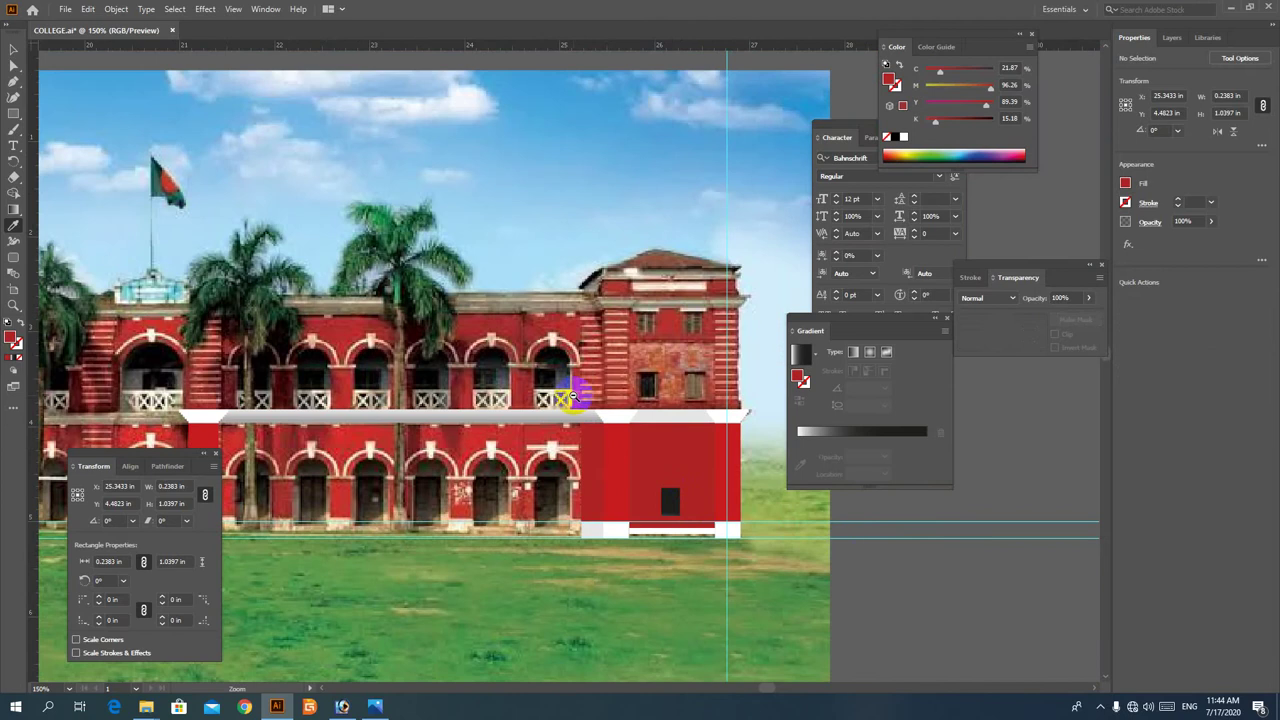
Examine the shaded strip and base beside the tower in relation to the whole building
left_click(574, 396, "ctrl+alt")
left_click_drag(624, 444, 545, 454)
left_click(751, 523, "ctrl")
left_click_drag(519, 371, 645, 496)
left_click(591, 423, "ctrl+alt")
left_click(591, 423, "ctrl+alt")
left_click(583, 414, "ctrl+alt")
left_click(575, 409, "ctrl+alt")
left_click_drag(500, 318, 527, 440)
scroll(526, 440, "down", 3)
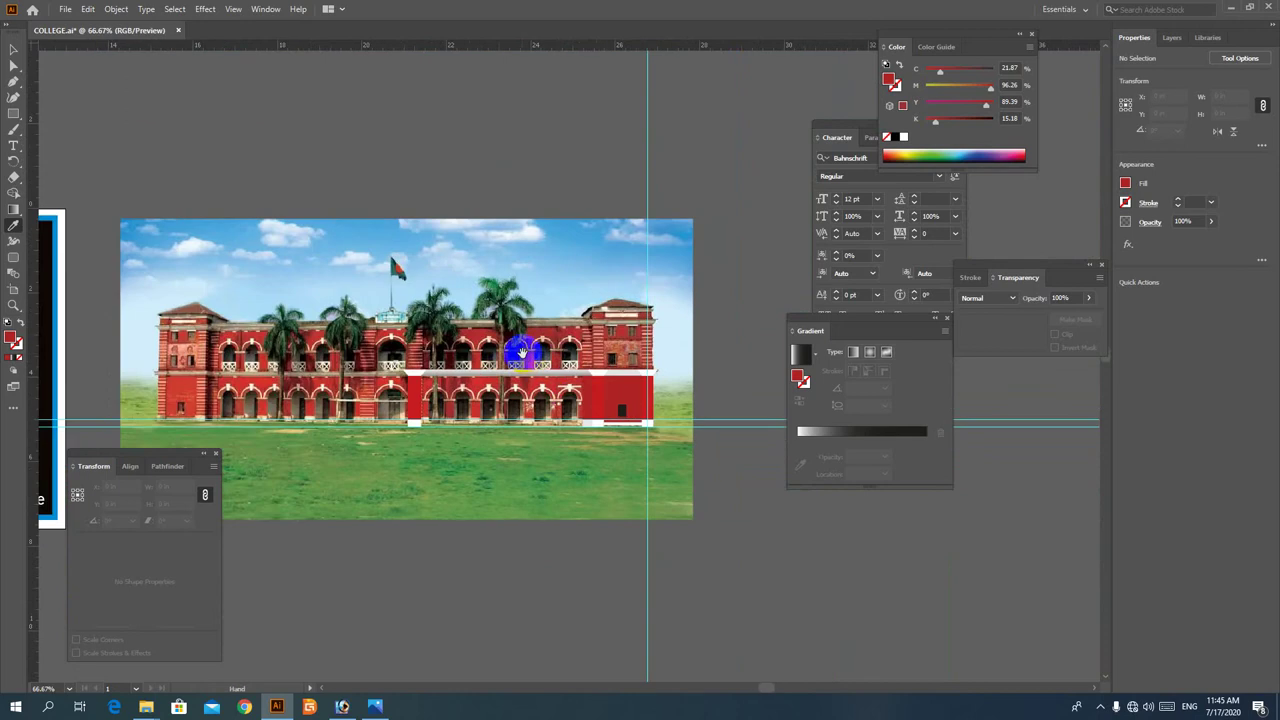
left_click_drag(523, 349, 492, 405)
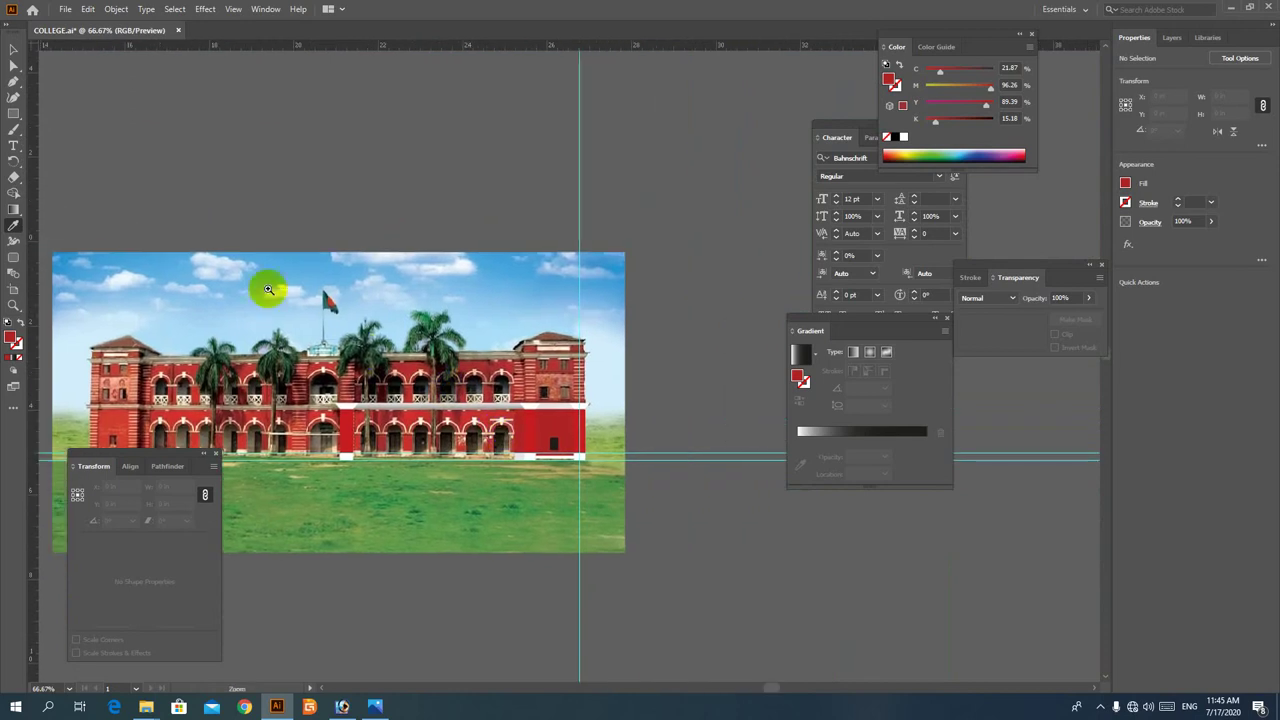
Examine the wing's upper-floor arches, balcony railings and roofline in the reference photo up close
left_click_drag(271, 289, 539, 388)
left_click(583, 377, "ctrl+alt")
left_click(583, 377, "ctrl+alt")
left_click(583, 377, "ctrl+alt")
scroll(414, 345, "up", 3)
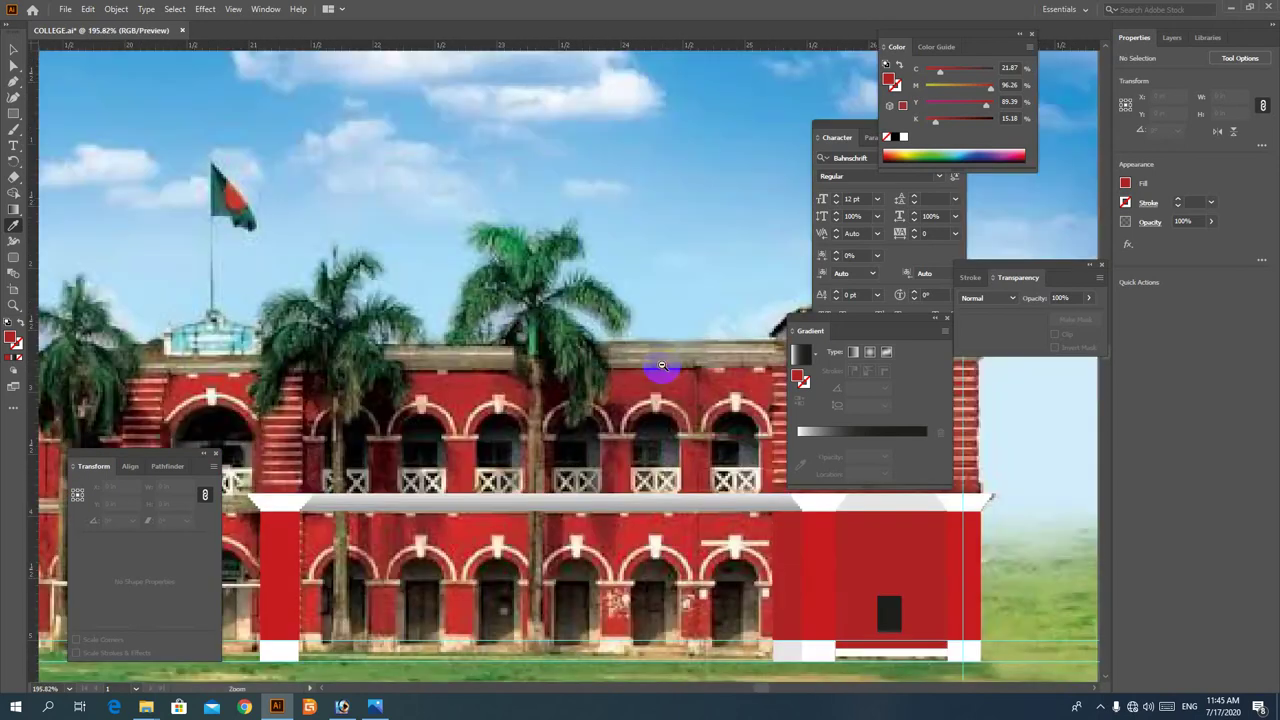
scroll(657, 366, "down", 3)
scroll(571, 434, "up", 1)
left_click_drag(481, 396, 494, 397)
left_click(569, 380, "ctrl+alt")
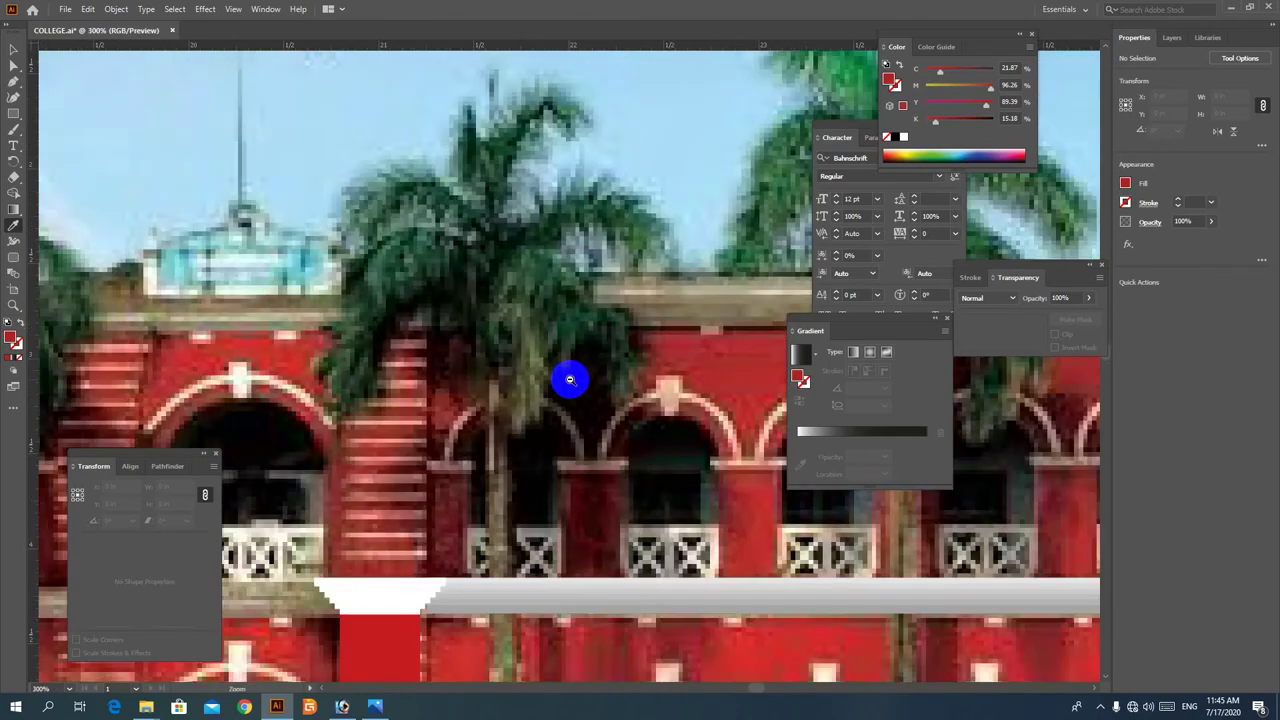
left_click(569, 380, "ctrl+alt")
left_click(569, 380, "ctrl+alt")
left_click(569, 380, "ctrl+alt")
left_click_drag(676, 406, 506, 455)
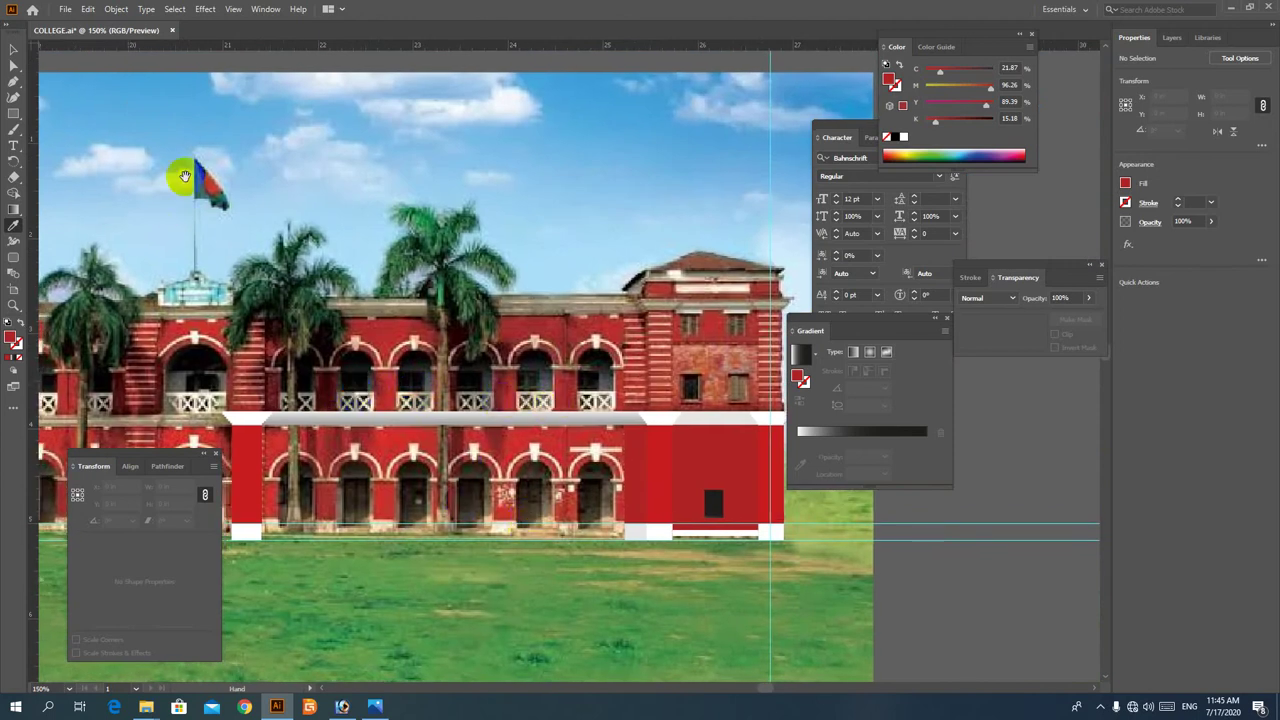
Review the traced tower, ledge and pillar against the full reference photo and the finished poster beside it
left_click_drag(717, 356, 603, 379)
left_click_drag(622, 450, 700, 318)
left_click(561, 383, "ctrl+alt")
left_click(560, 383, "ctrl+alt")
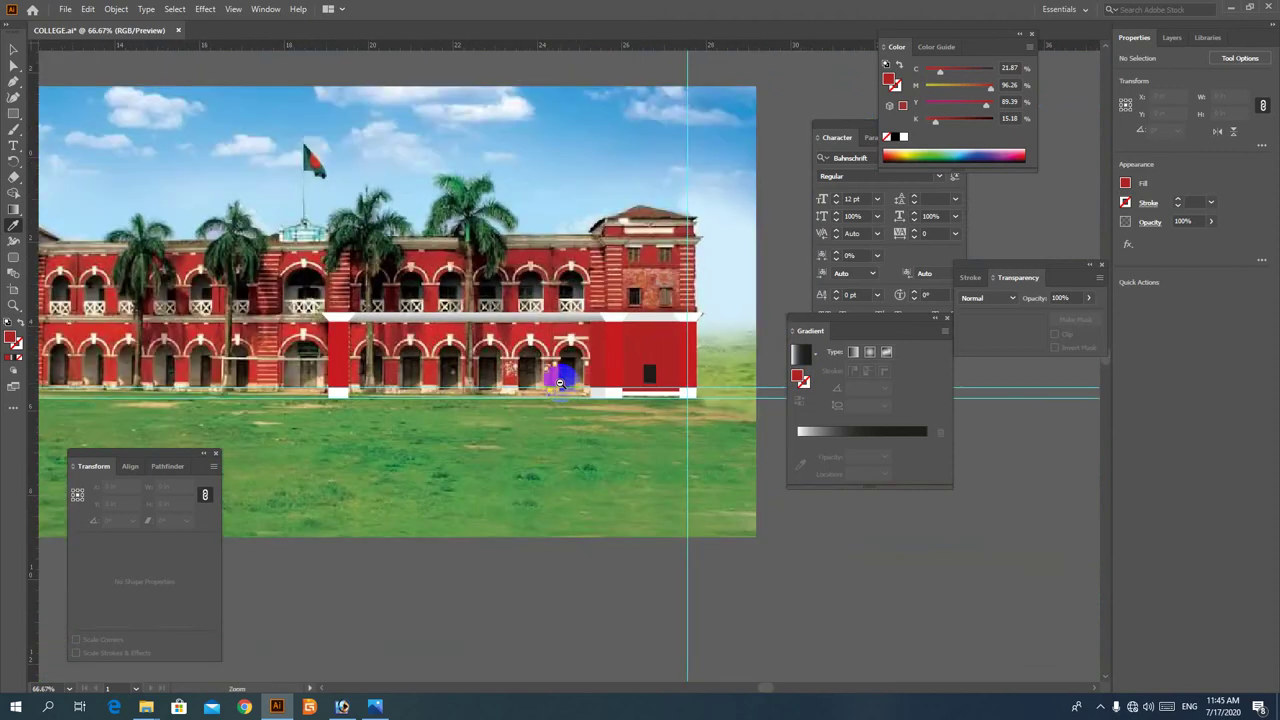
left_click_drag(472, 398, 608, 410)
left_click(574, 363, "ctrl+alt")
left_click_drag(421, 414, 567, 428)
left_click_drag(485, 397, 238, 352)
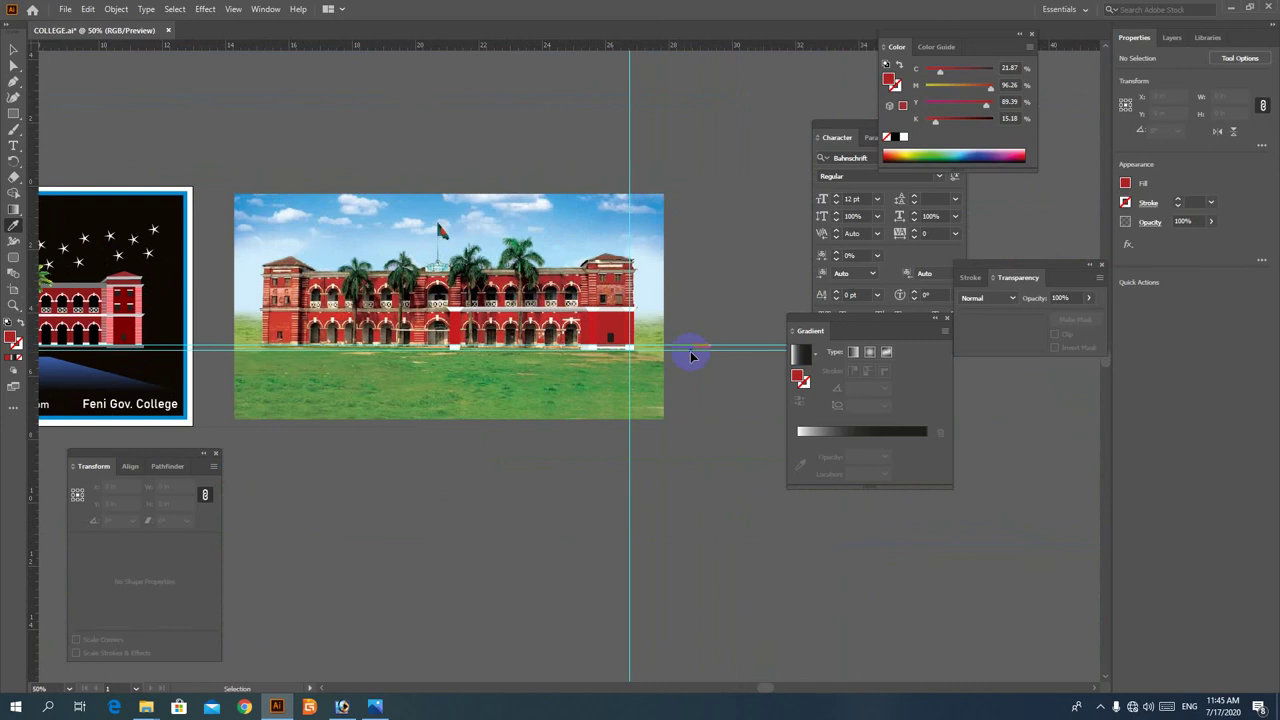
left_click(1097, 708)
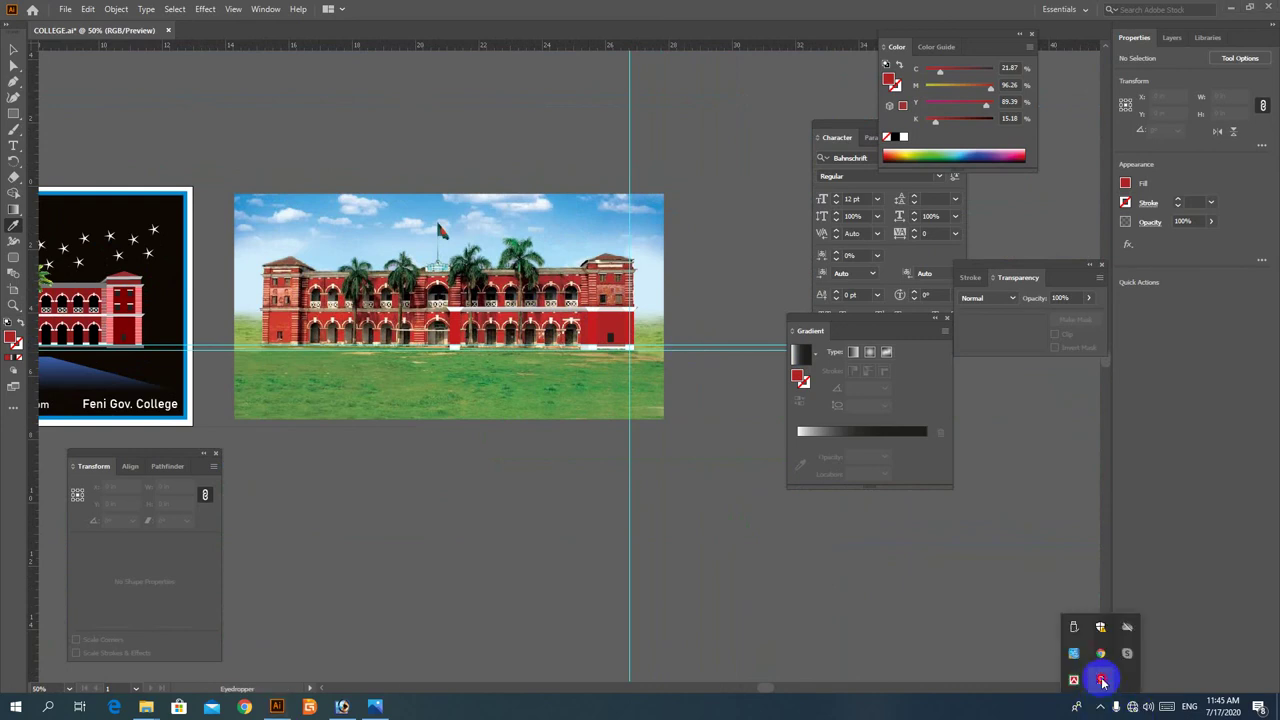